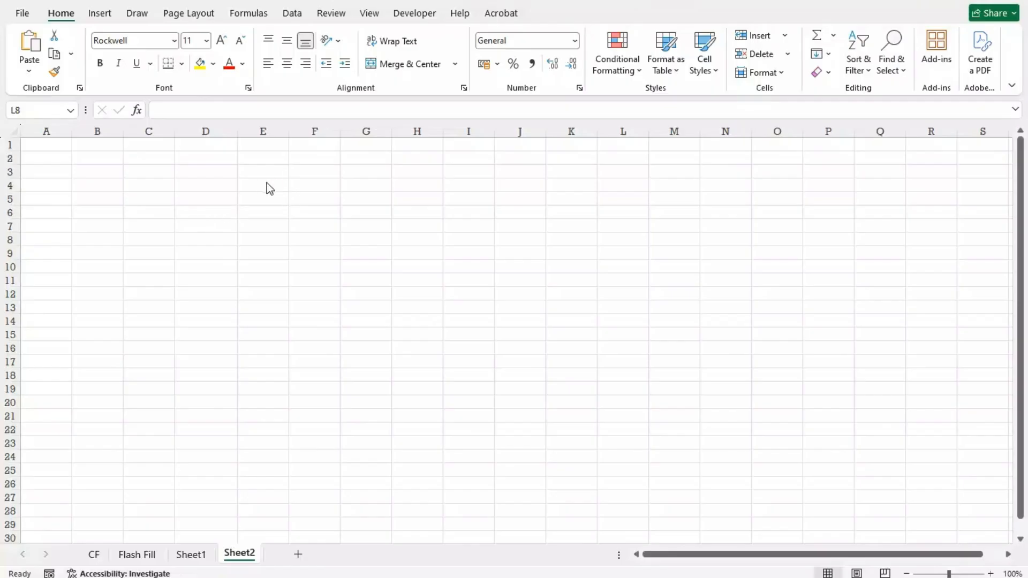
Enter the label Loan Amount in cell D5 with the value 1500000 beside it in E5.
left_click(238, 184)
left_click(203, 204)
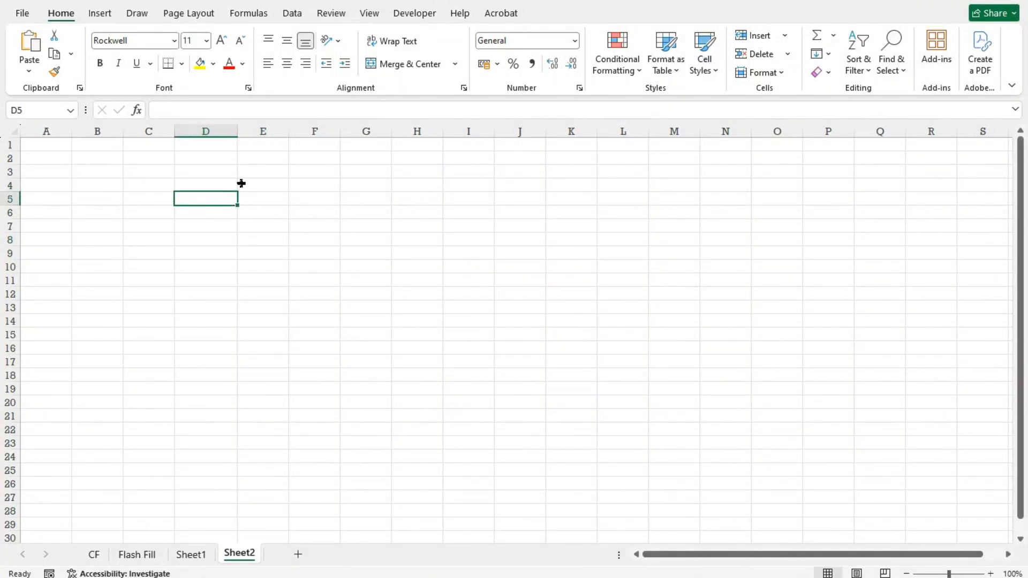
type("Loan Am")
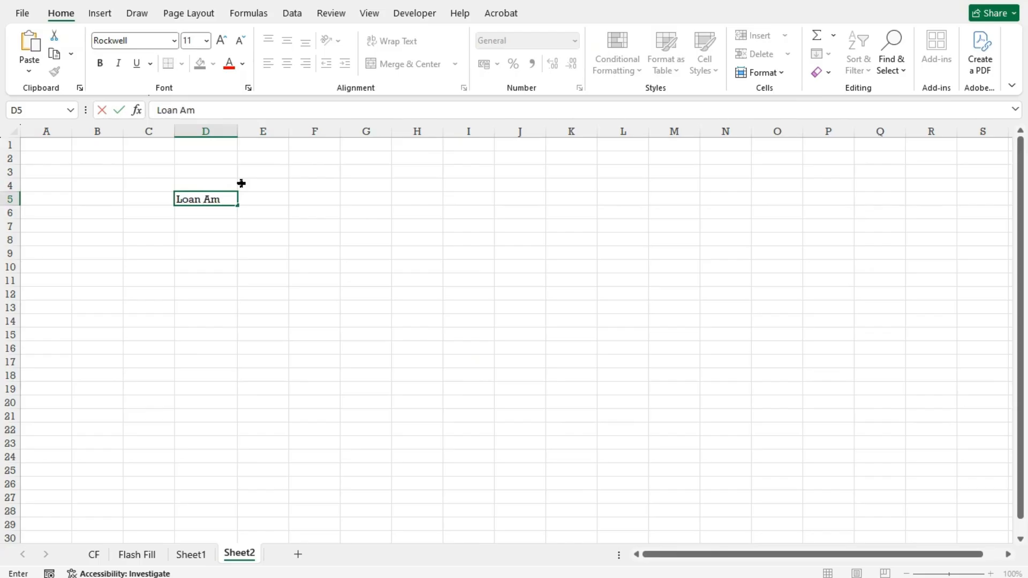
type("ount")
key("Tab")
type("15")
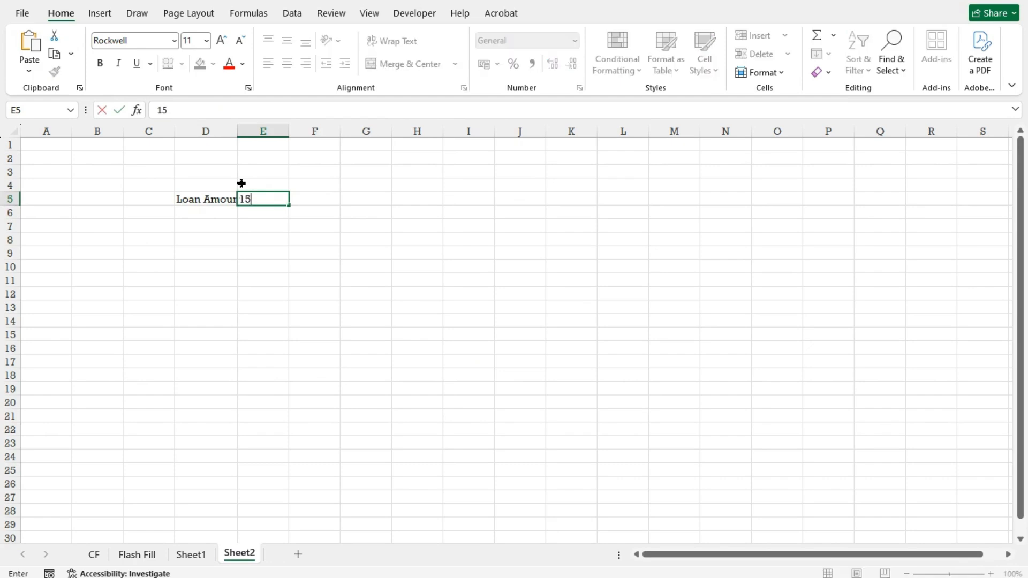
type("00000")
key("Return")
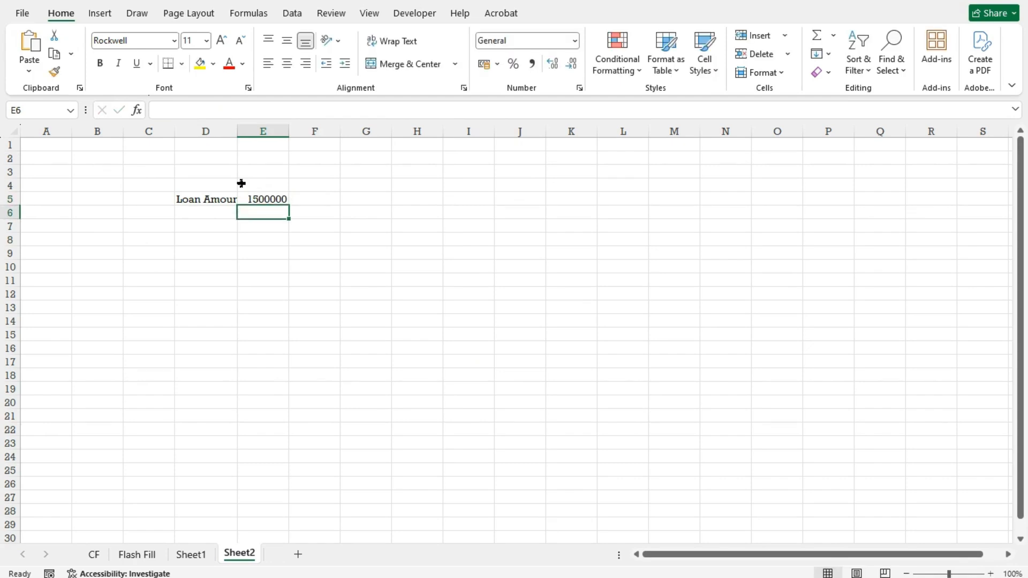
Add the label Rate Of Int. in cell D6 and enter 11% beside it in E6.
key("Left")
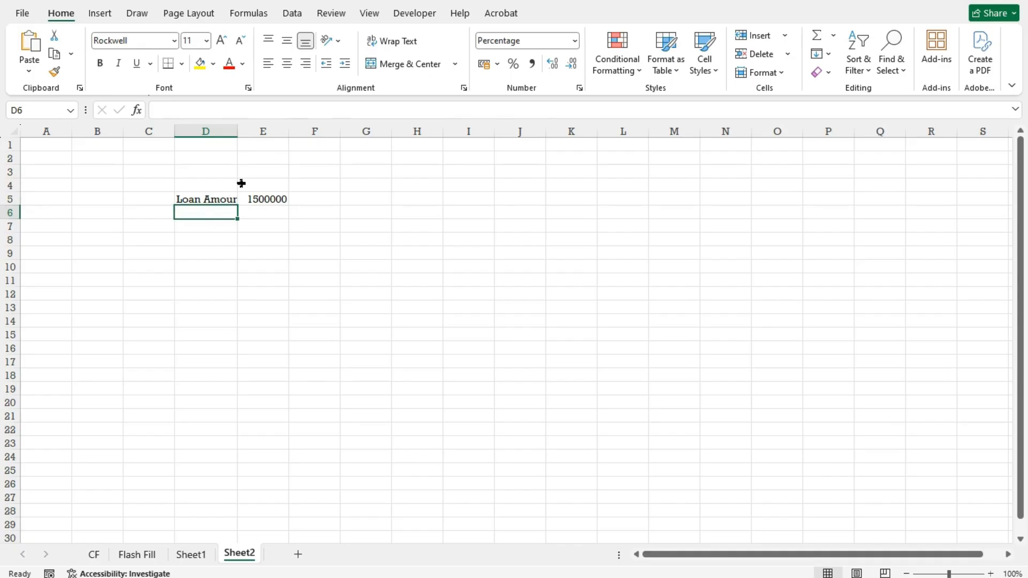
type("Rat")
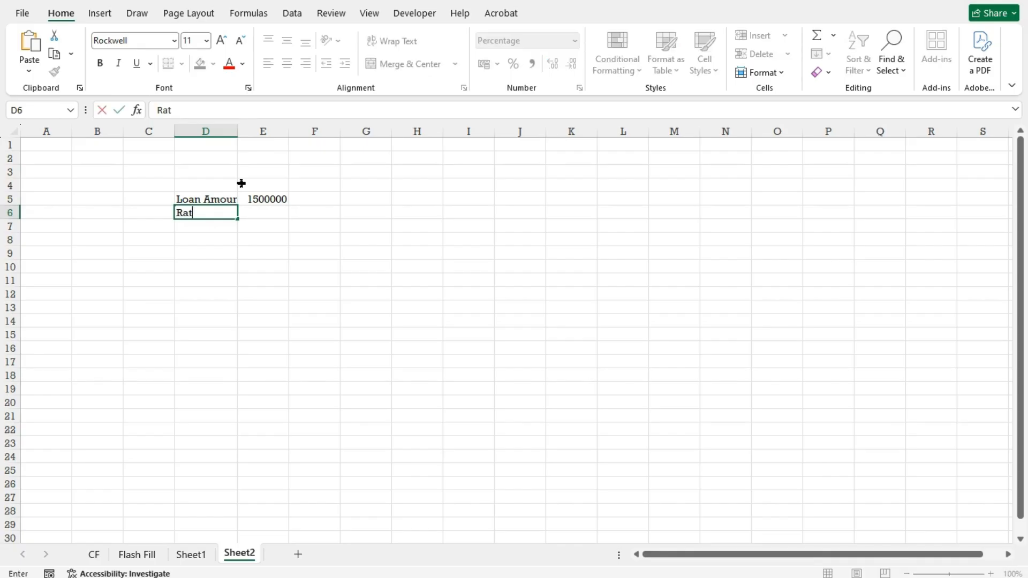
type("e Of Int.")
key("Tab")
type("11")
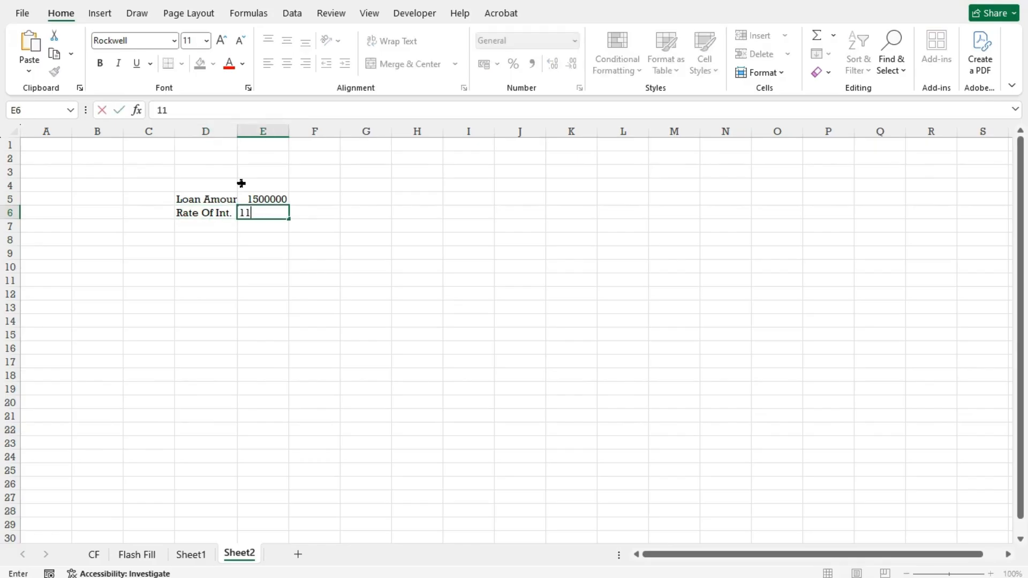
type("%$")
key("BackSpace")
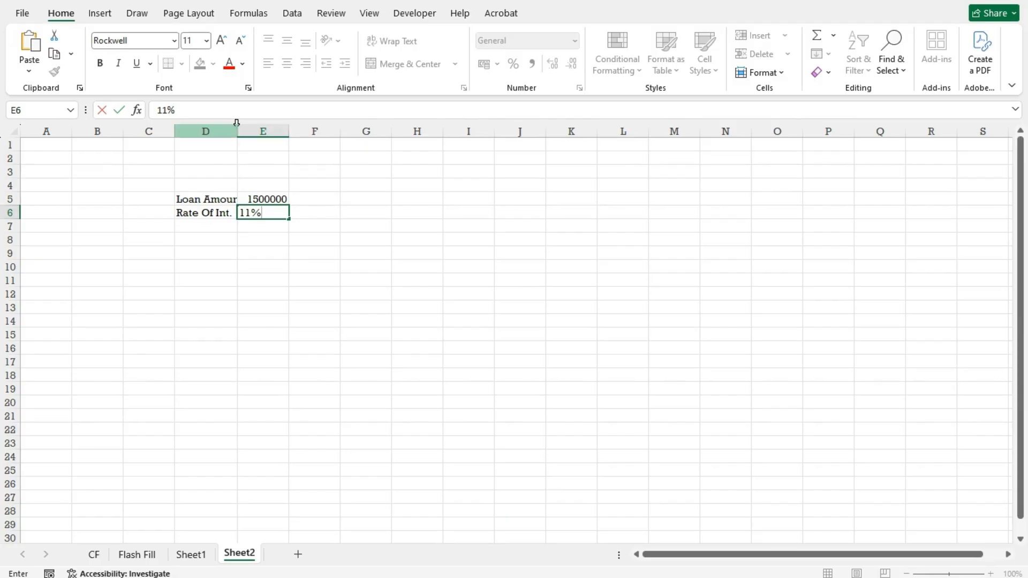
left_click_drag(236, 133, 241, 137)
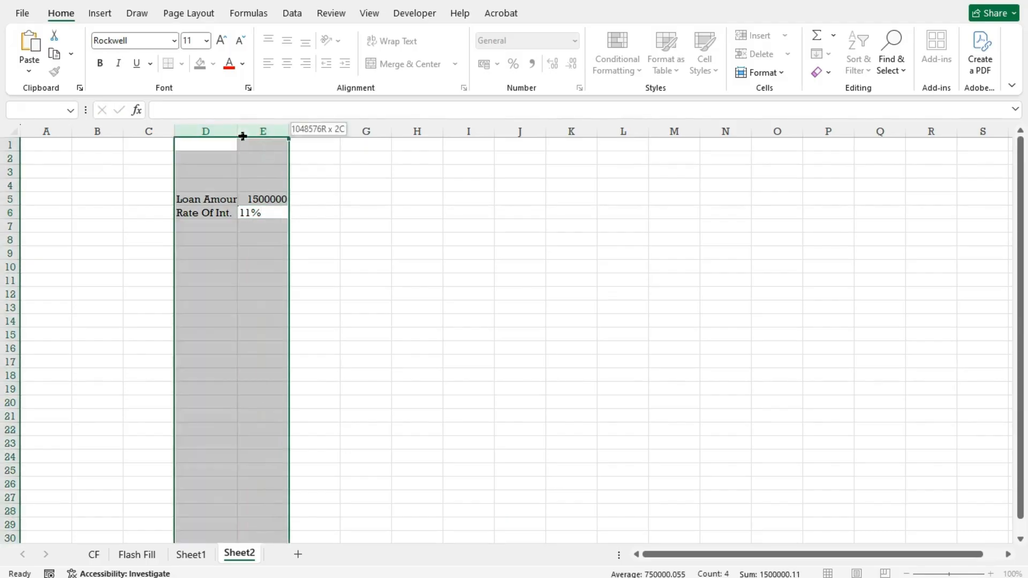
left_click(305, 216)
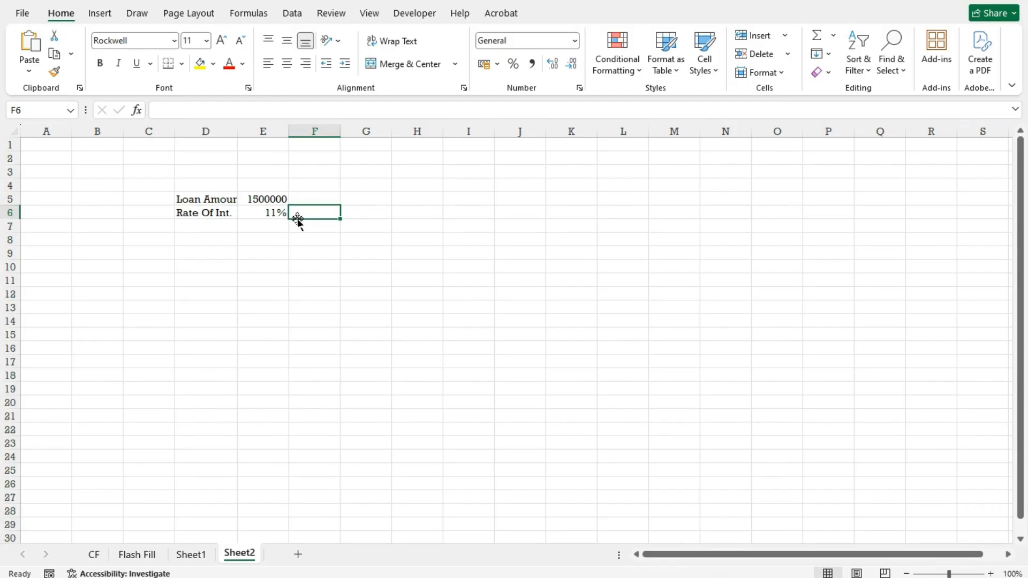
Add the label Period in cell D7 and set the value beside it in E7 to 5.
left_click(212, 227)
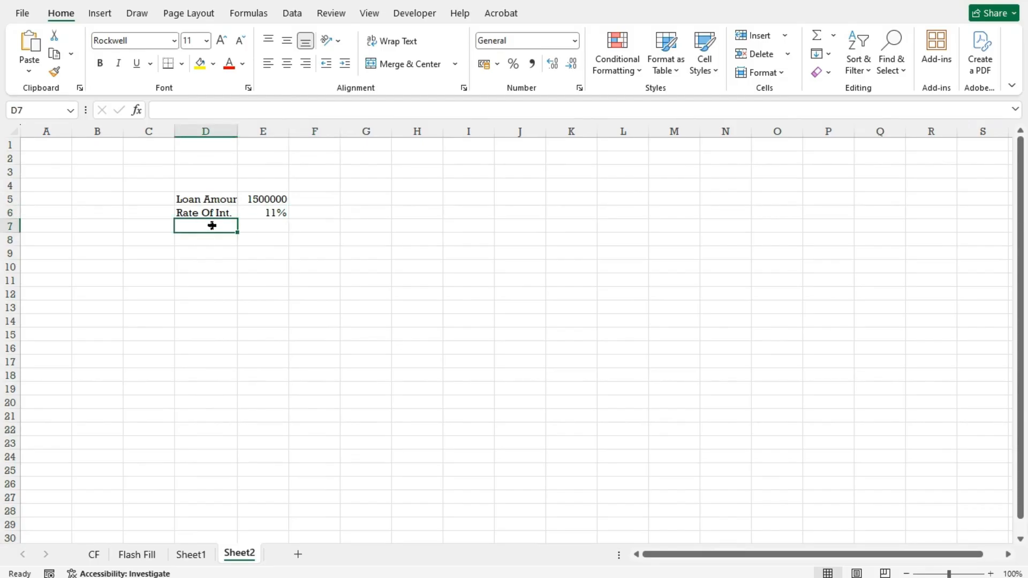
type("Period")
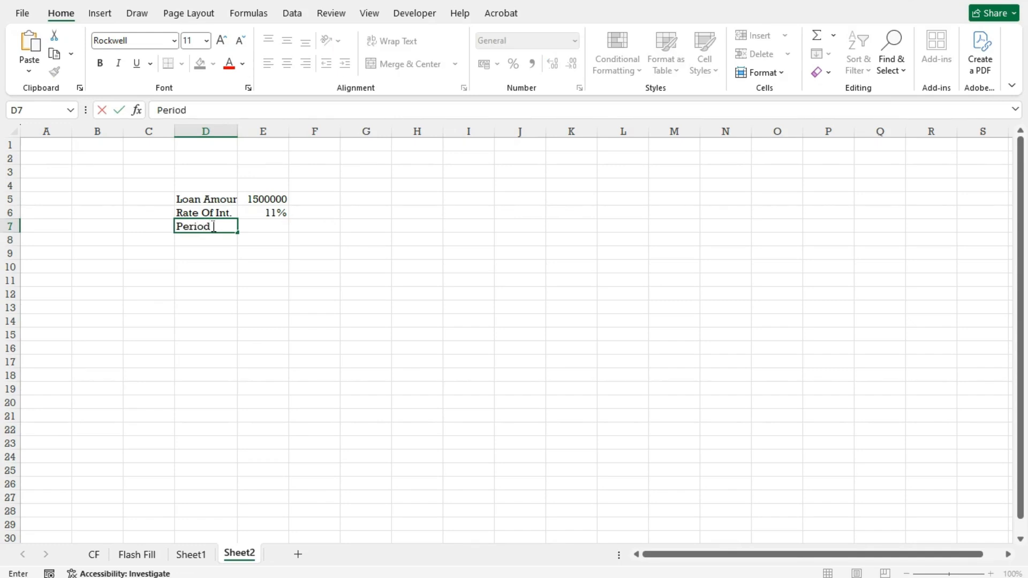
key("Tab")
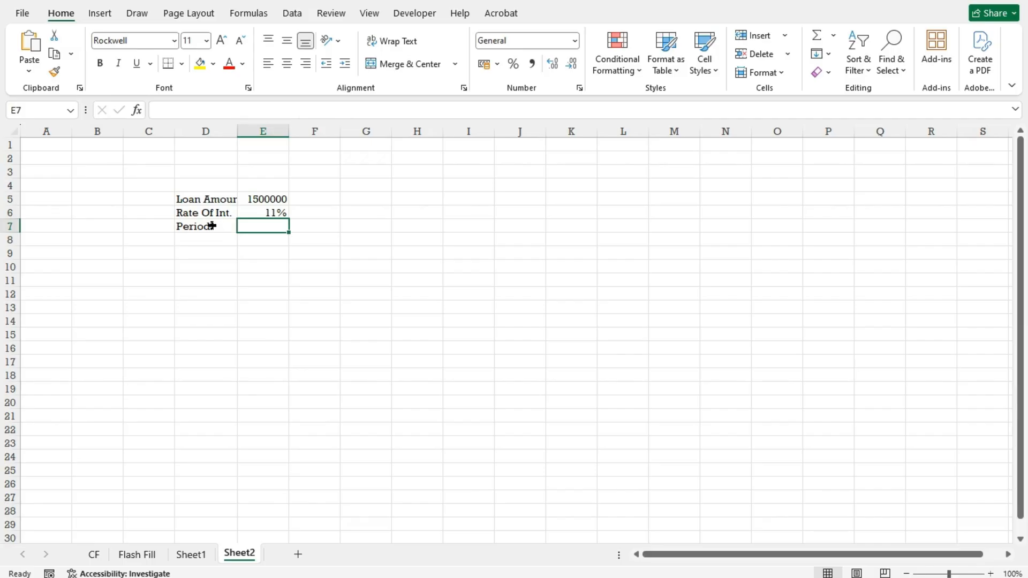
type("50")
key("Return")
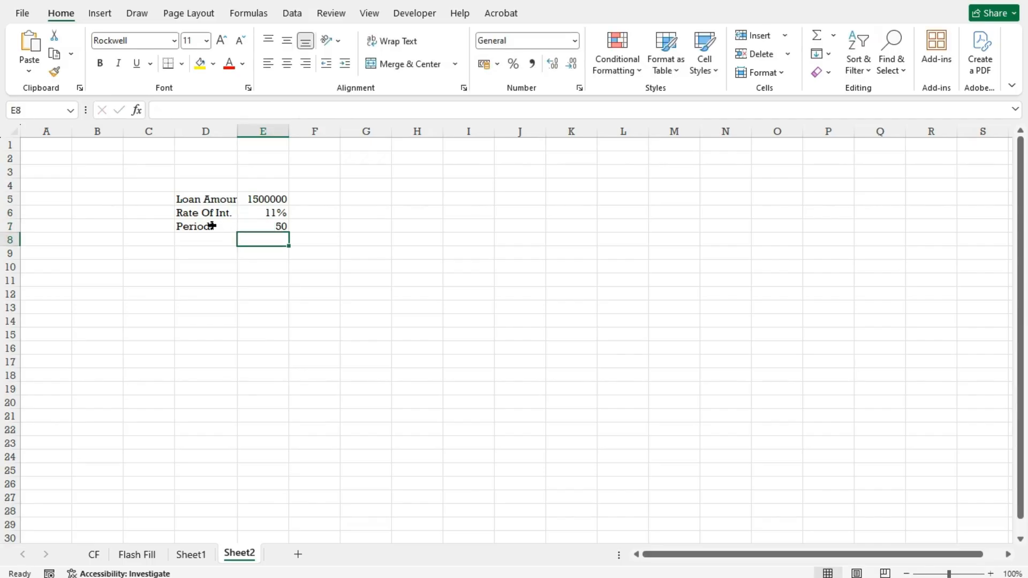
key("Up")
type("5")
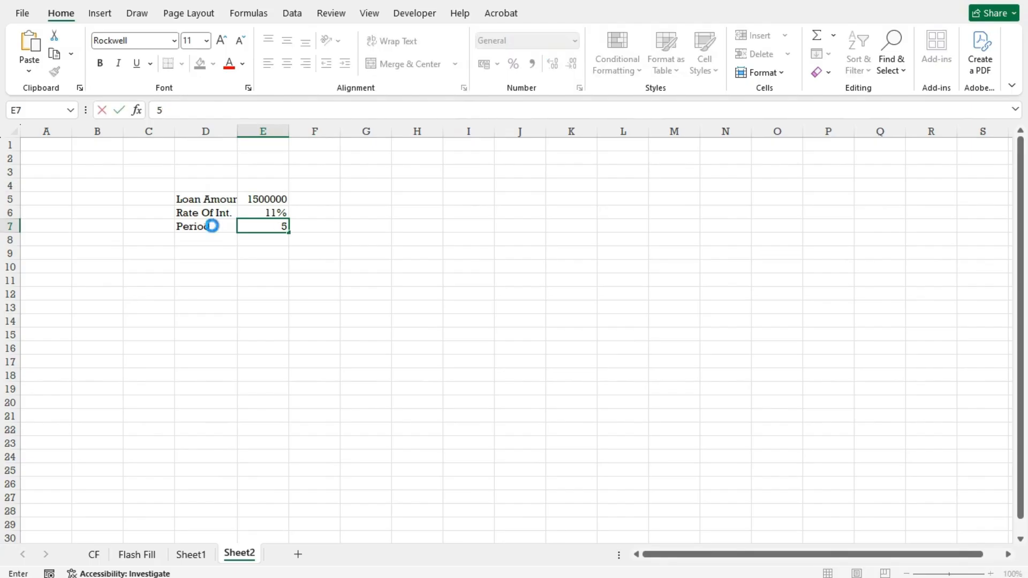
key("Return")
key("Up")
key("Up")
key("Down")
key("Down")
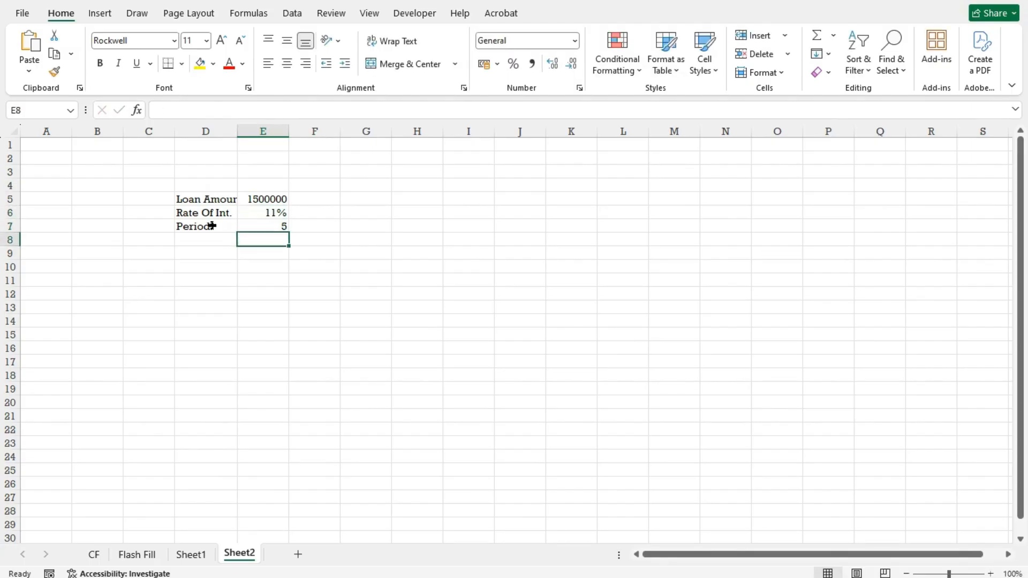
Enter the label EMI in cell D9, leaving one empty row below the Period row.
key("Left")
key("Down")
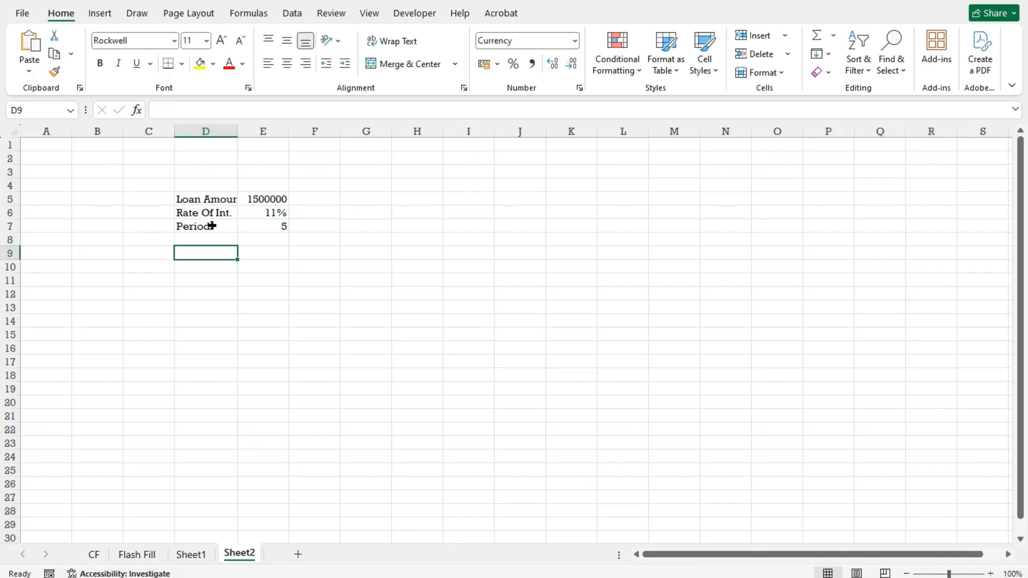
type("EMI")
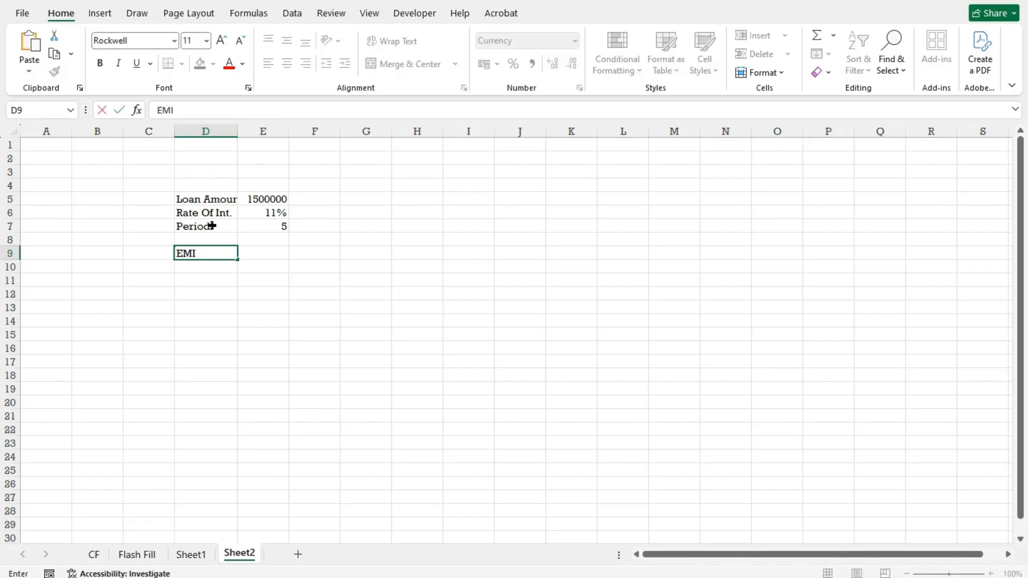
key("Tab")
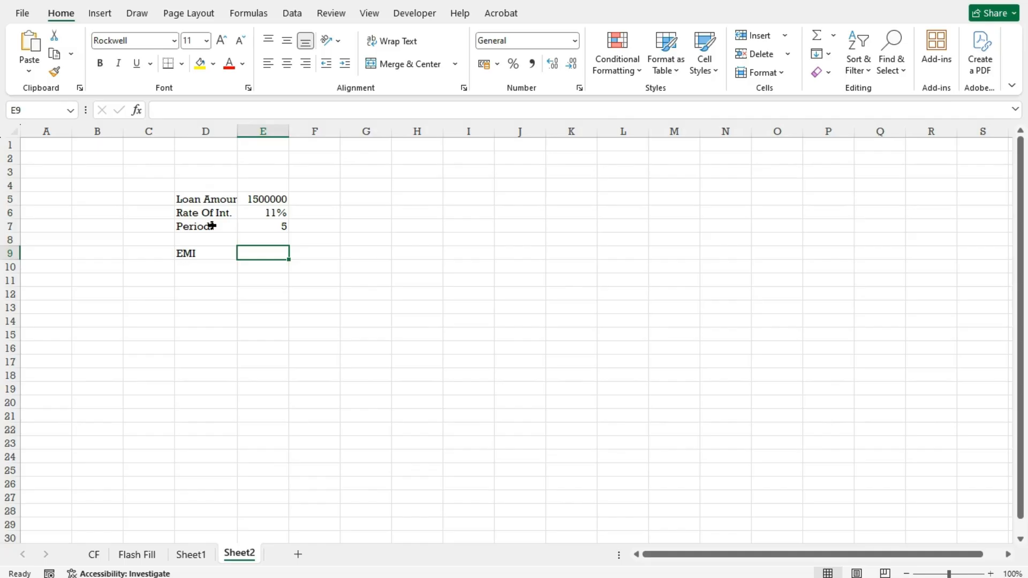
Calculate the monthly payment in cell E9 with the formula =PMT(E6/12,E7*12,E5).
type("=pm")
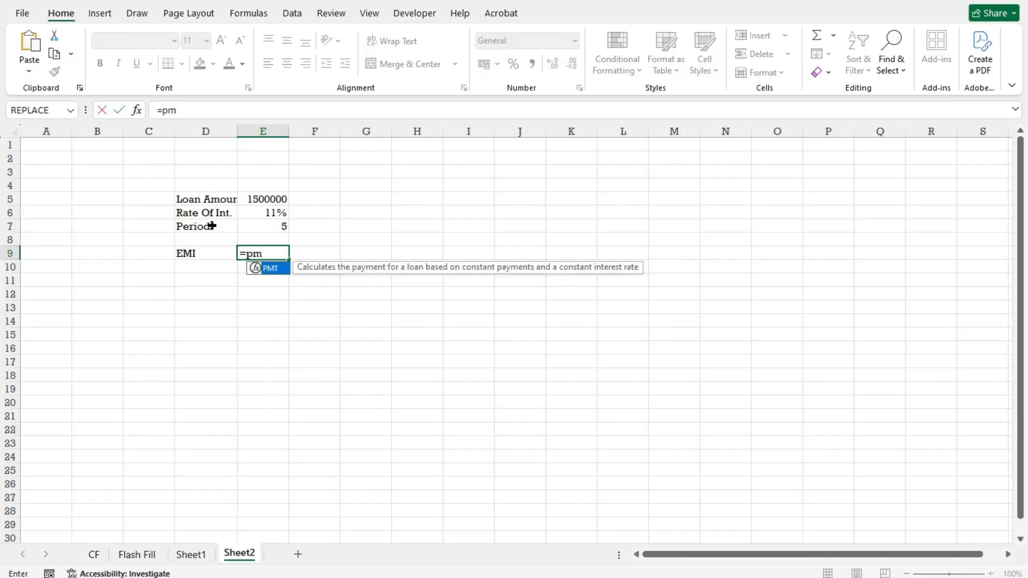
type("t(")
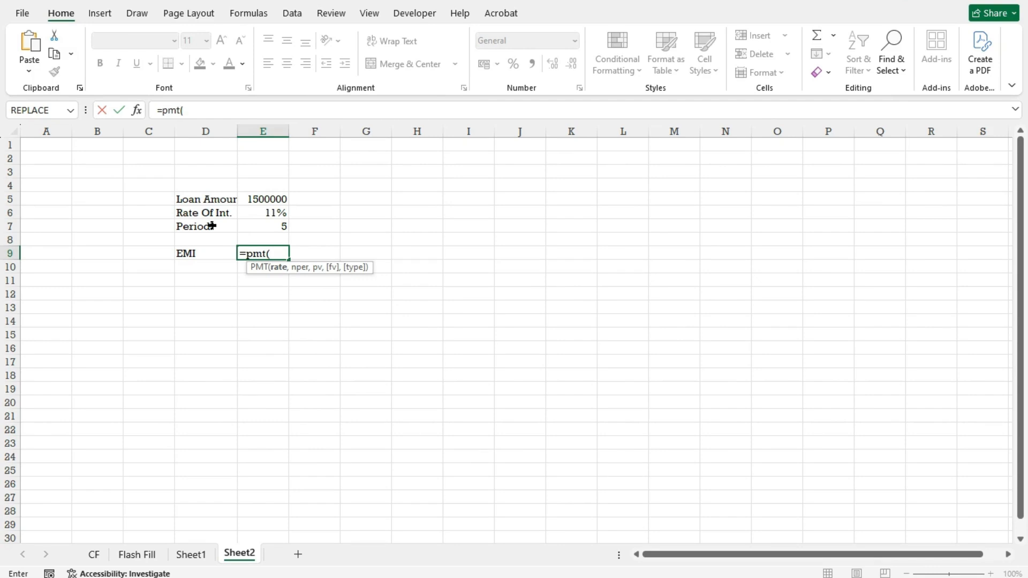
left_click(261, 213)
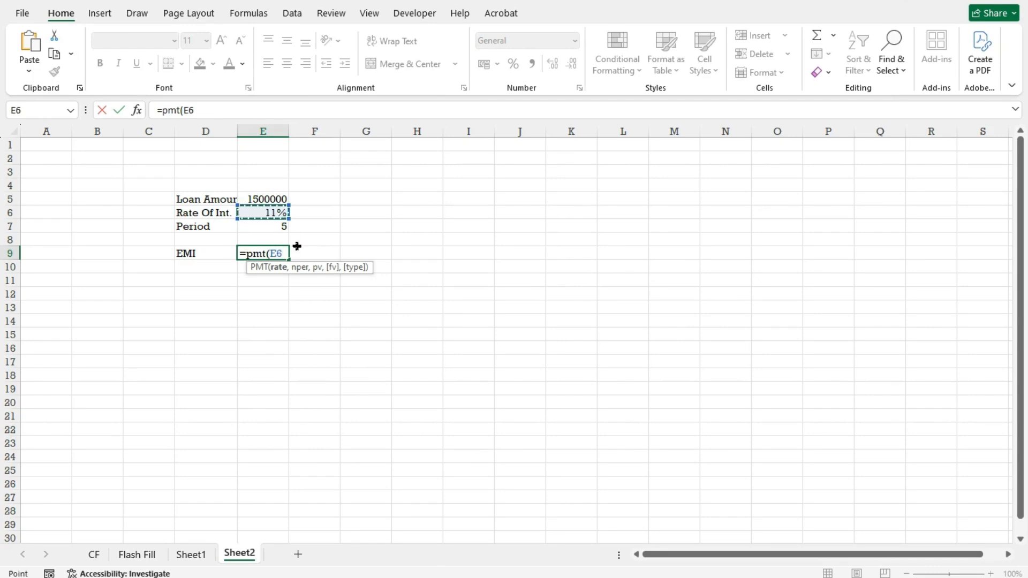
type("/12")
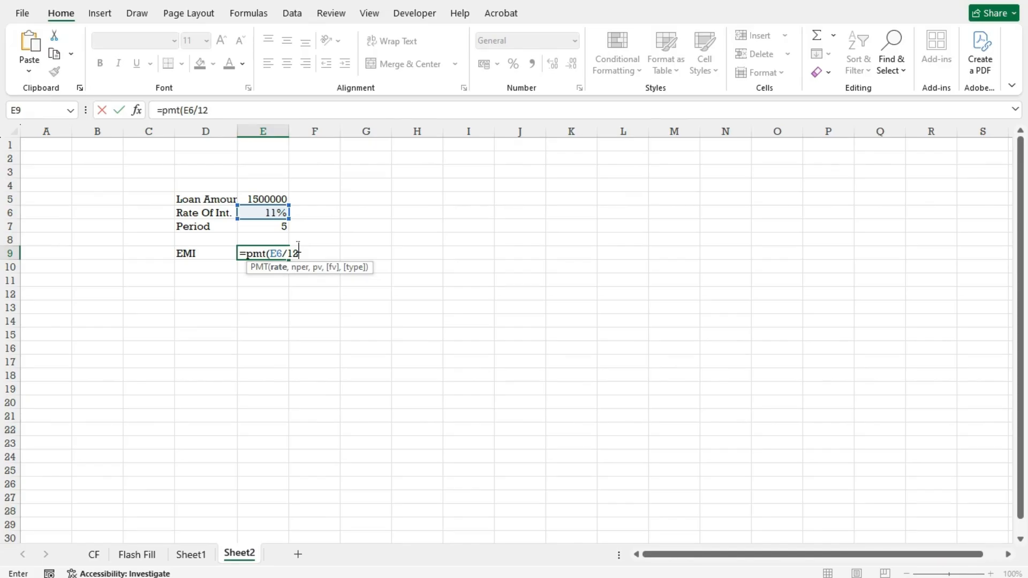
type(",")
left_click(271, 226)
type("*")
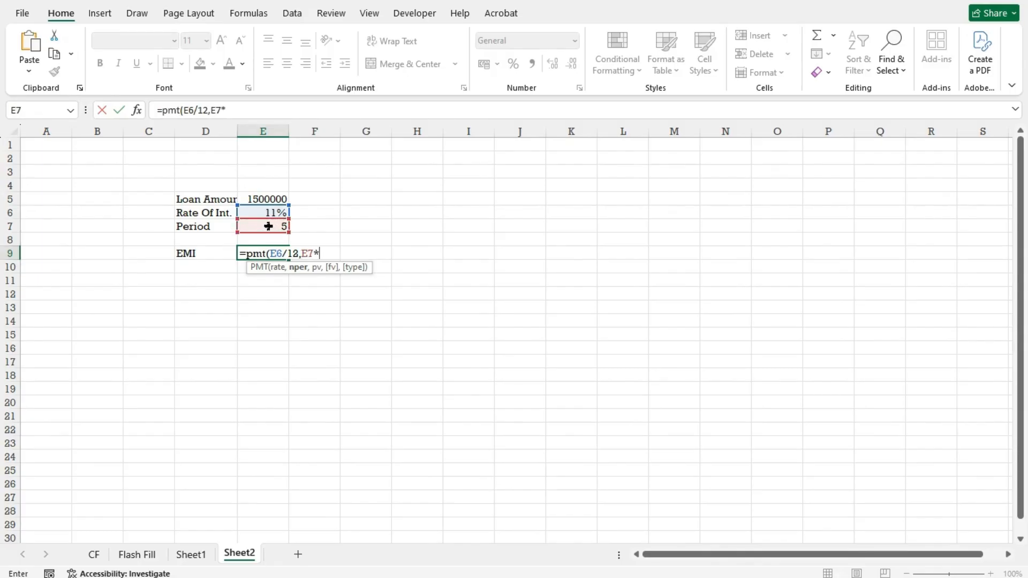
type("12")
type(",")
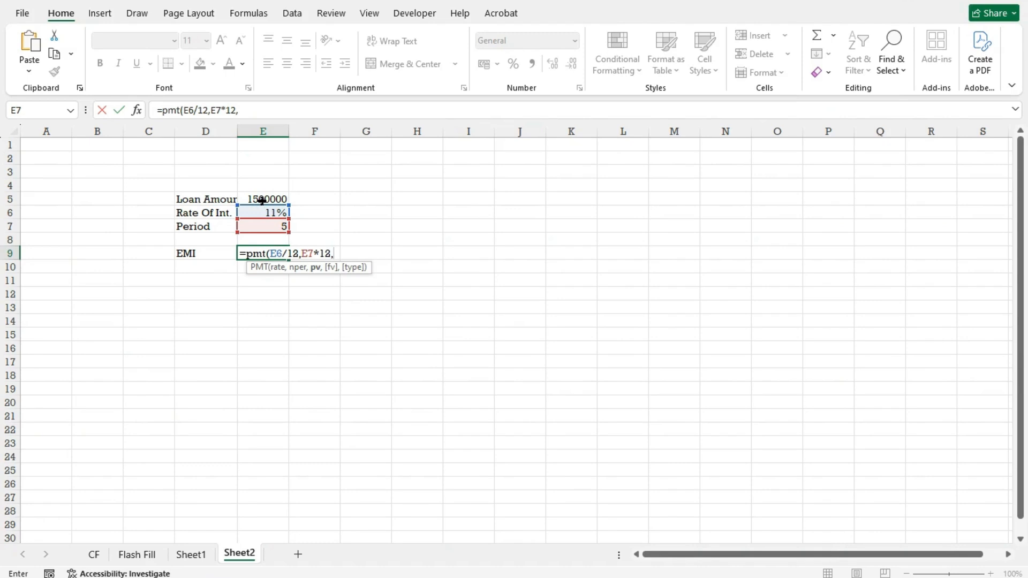
left_click(262, 201)
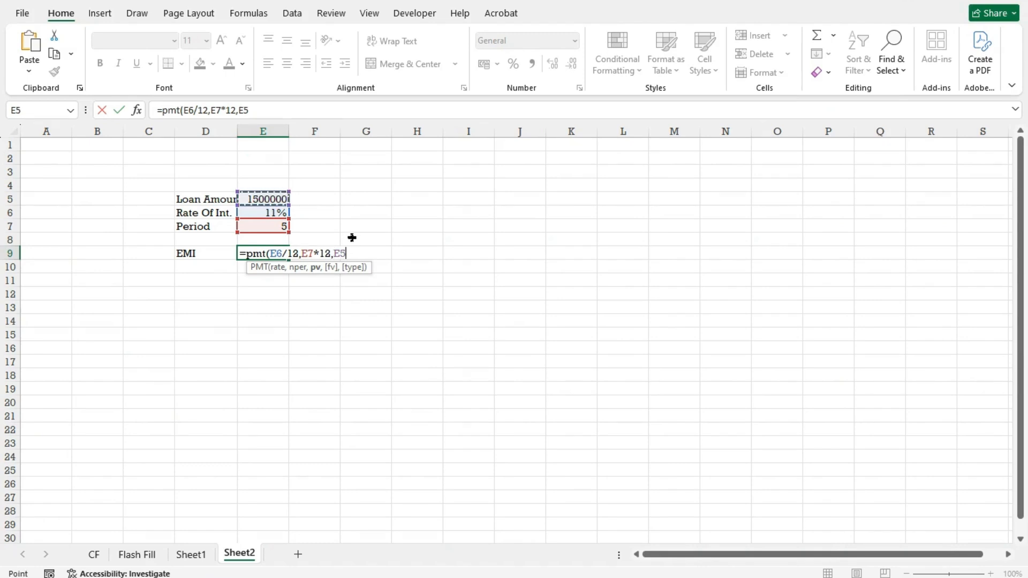
type(")")
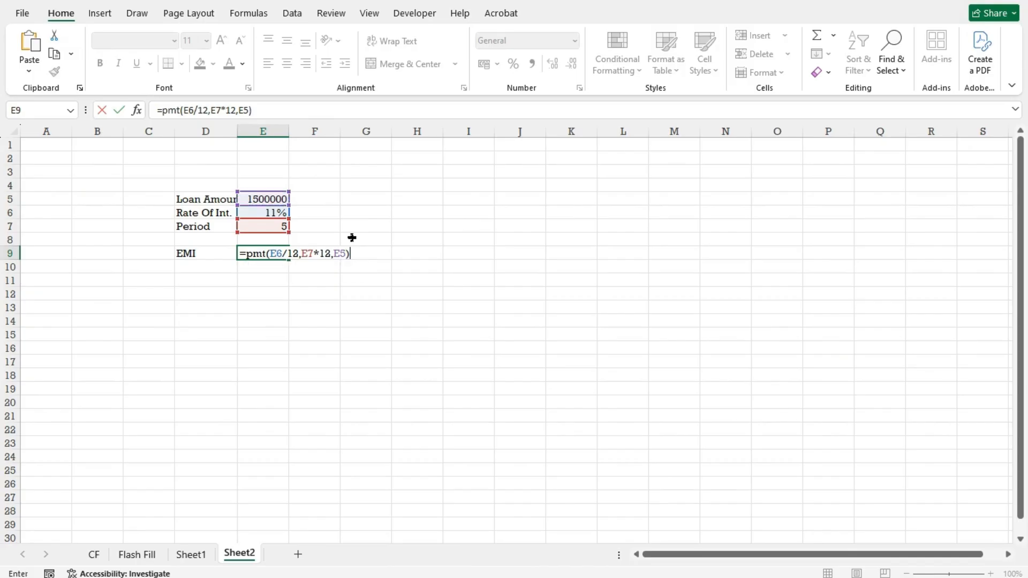
key("Return")
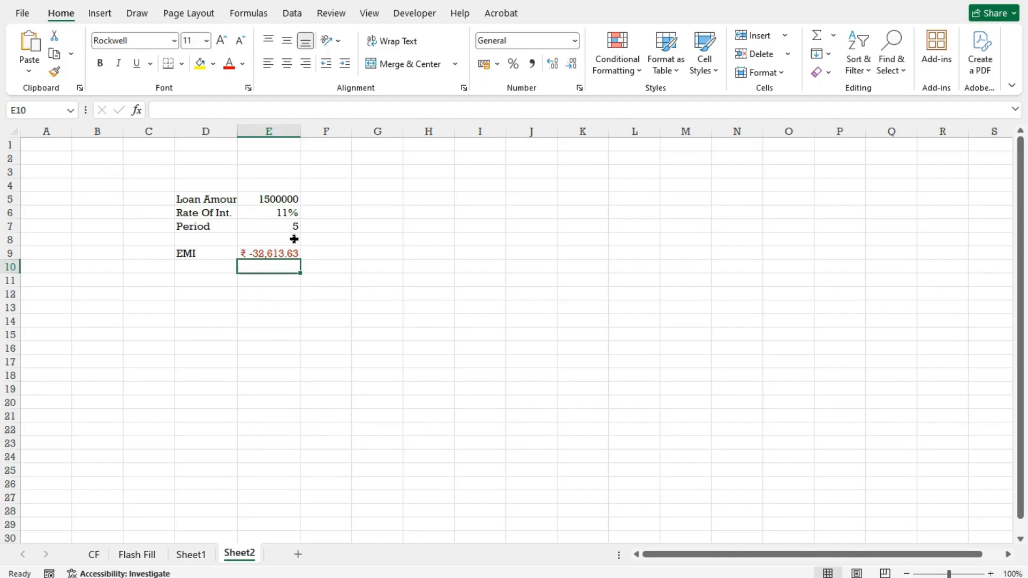
Change the loan amount in cell E5 to the negative value -1500000.
left_click(267, 201)
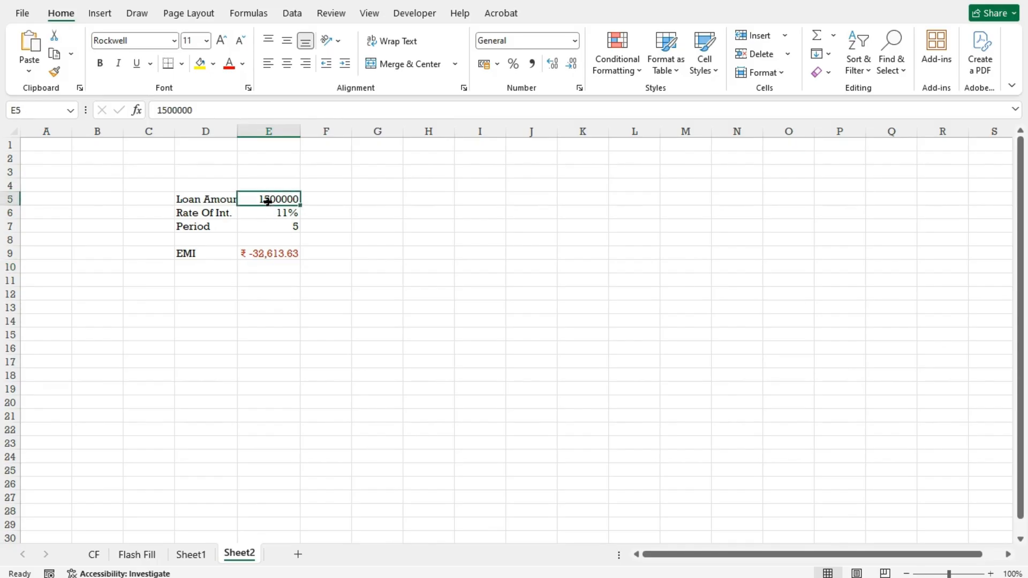
left_click(158, 110)
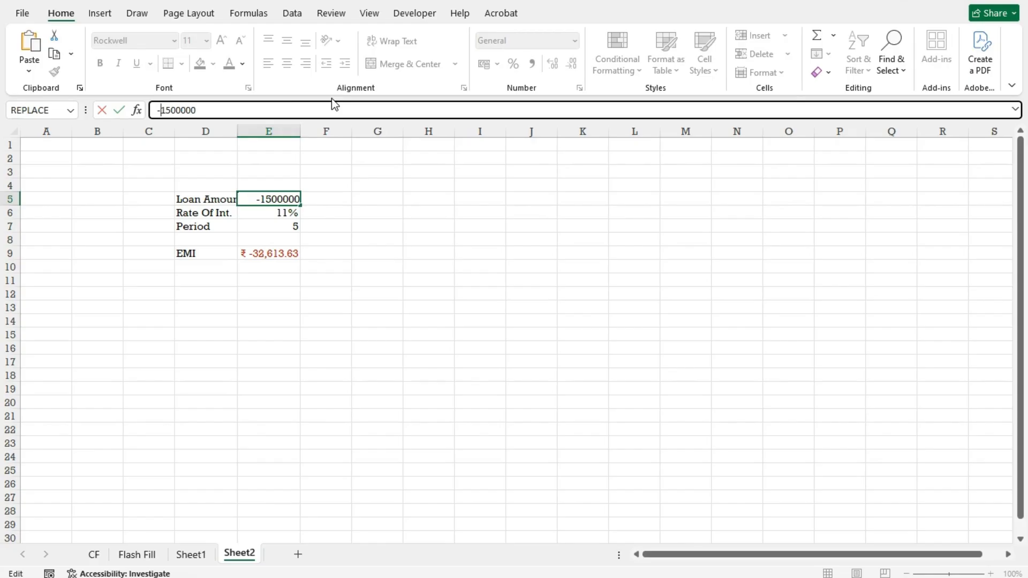
key("Return")
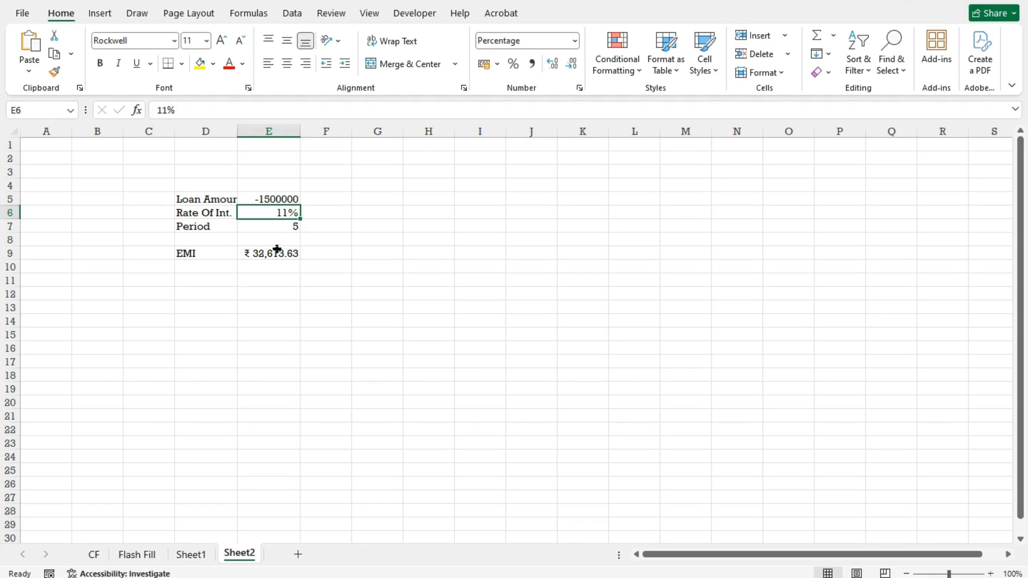
Highlight the EMI label and its result in D9:E9 with a yellow fill.
left_click(183, 254)
key("shift+Right")
key("shift+Right")
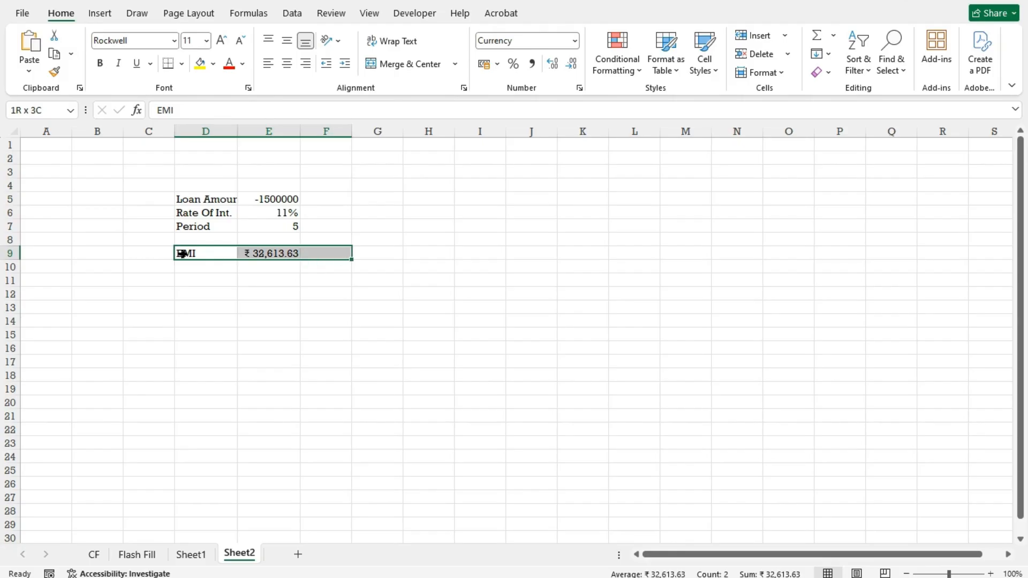
key("shift+Left")
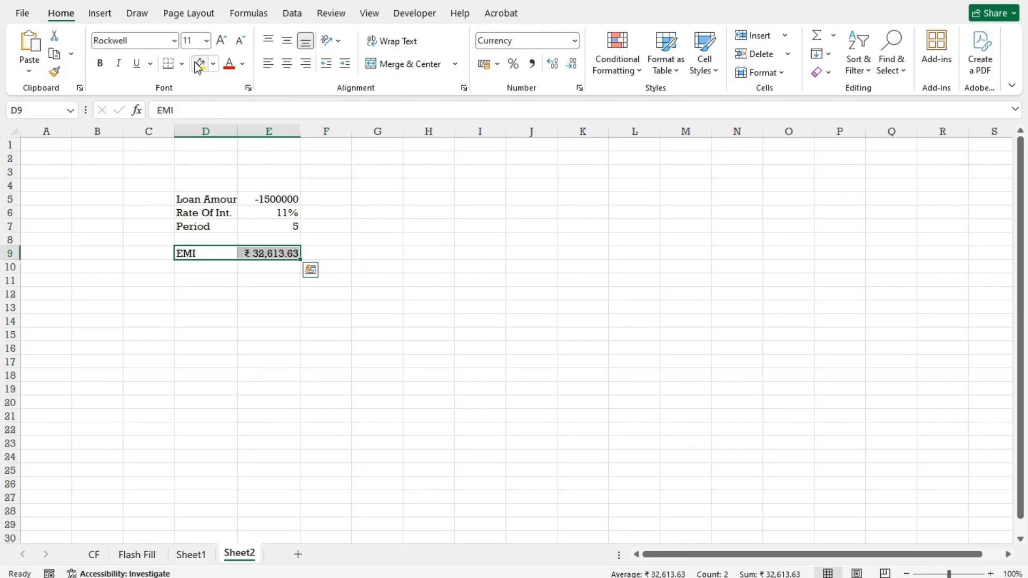
left_click(200, 63)
left_click(190, 173)
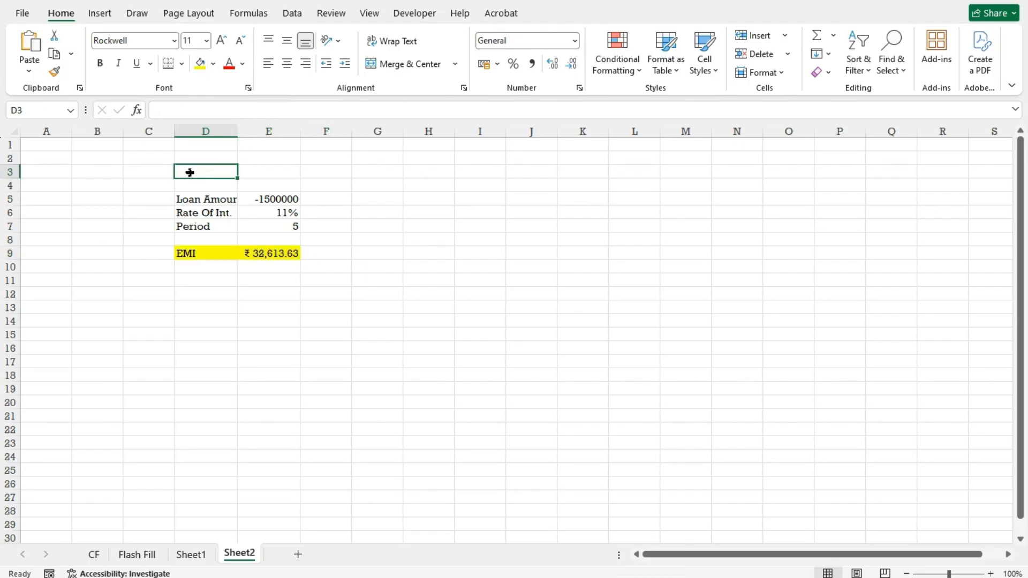
type("EMI ")
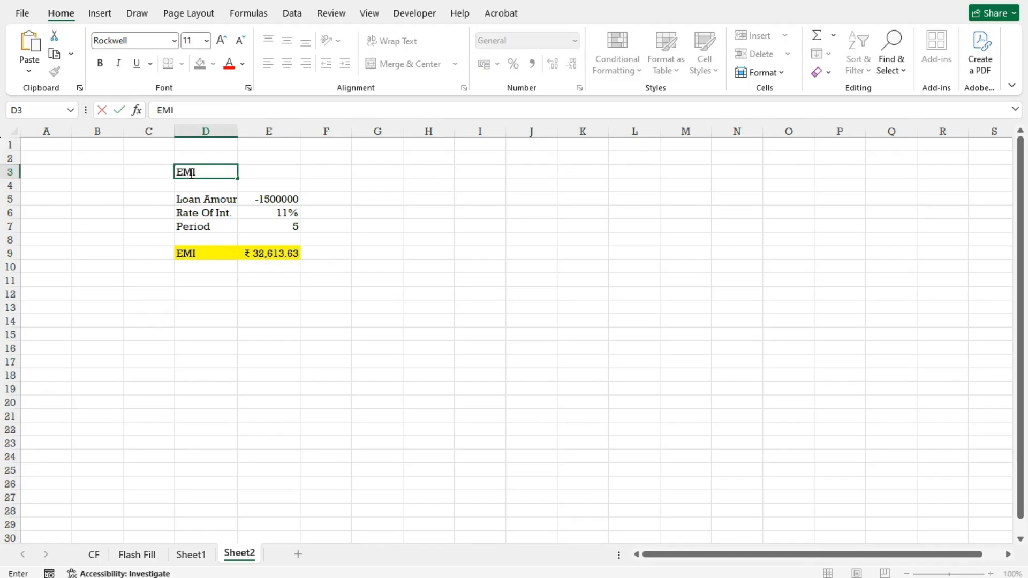
type("Cal")
key("BackSpace")
key("BackSpace")
key("BackSpace")
key("BackSpace")
key("BackSpace")
key("BackSpace")
key("BackSpace")
key("Return")
Merge and center cells D3:E3 above the loan inputs.
left_click(193, 171)
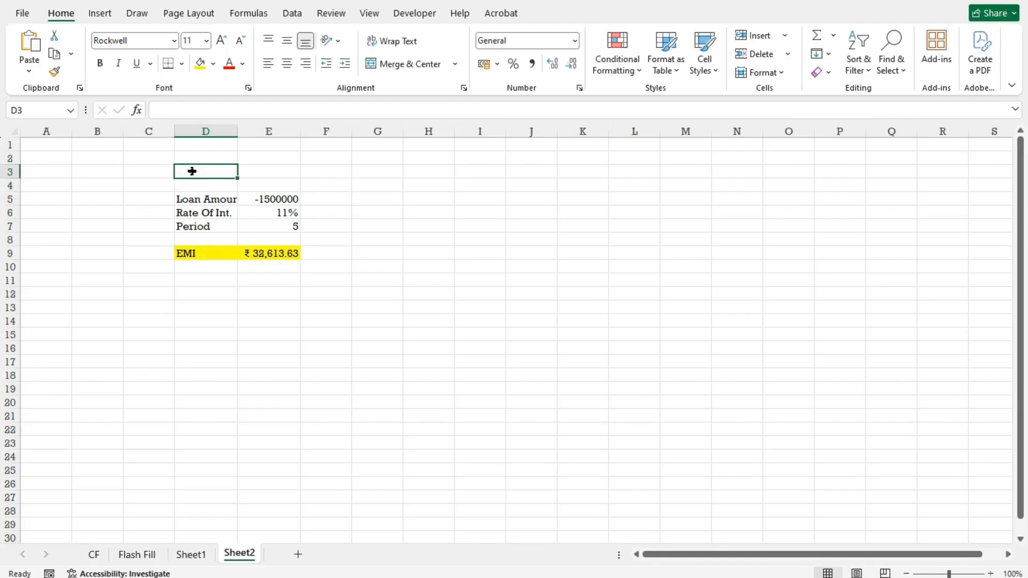
key("shift+Right")
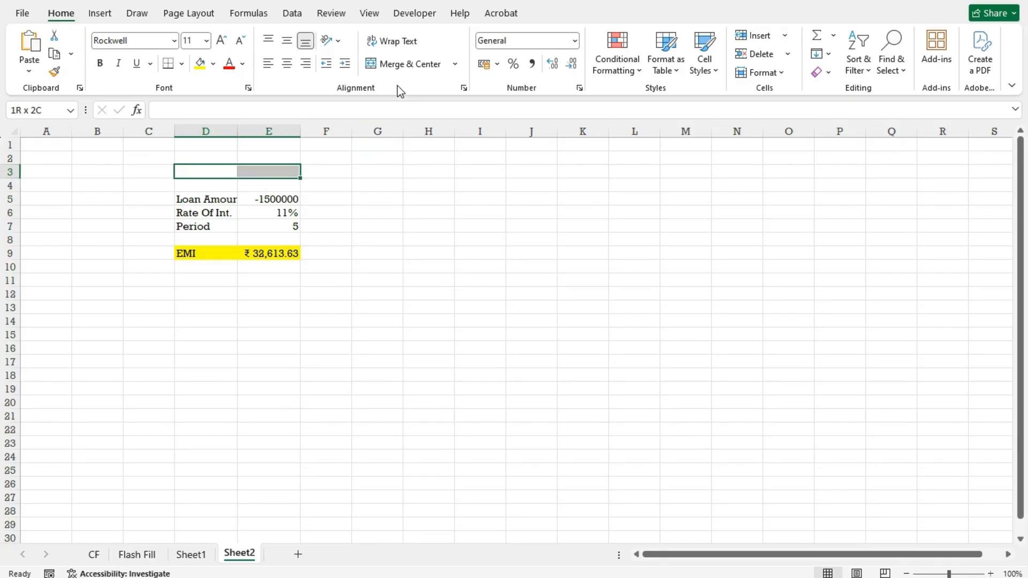
left_click(393, 69)
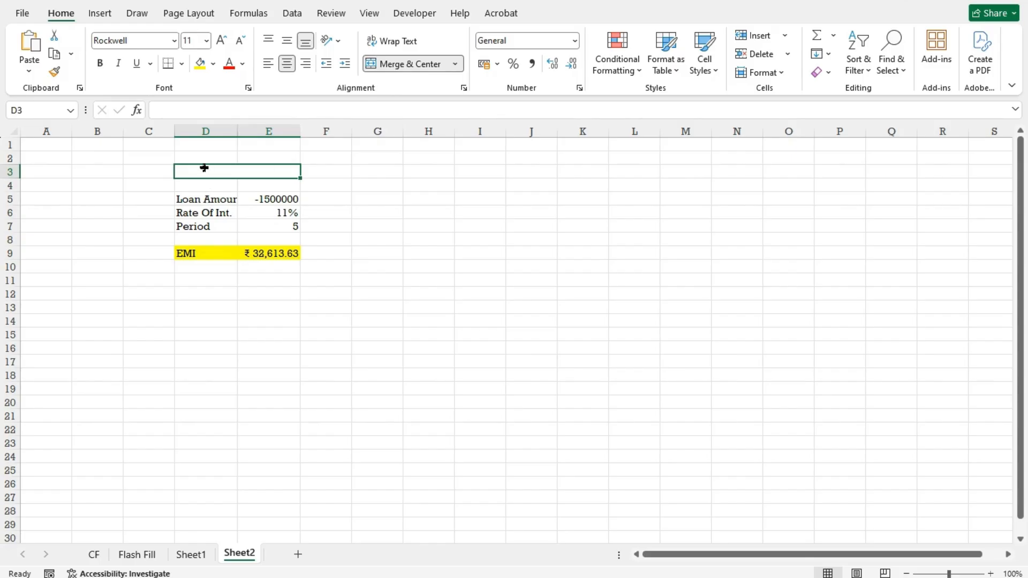
Enter the title Loan EMI Calculator in the merged cell D3:E3 and make it bold.
type("Loa")
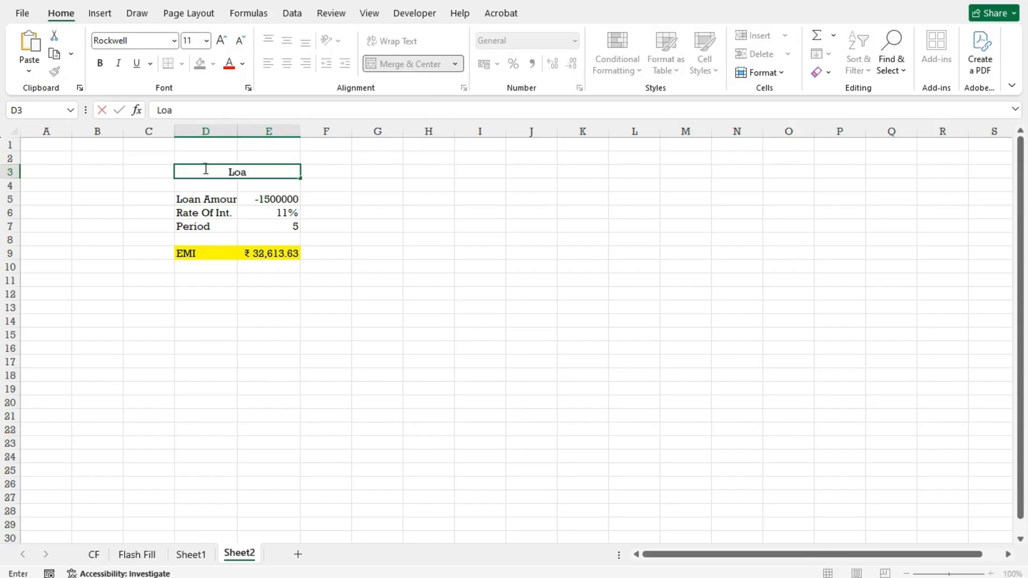
type("n EMI Calculator")
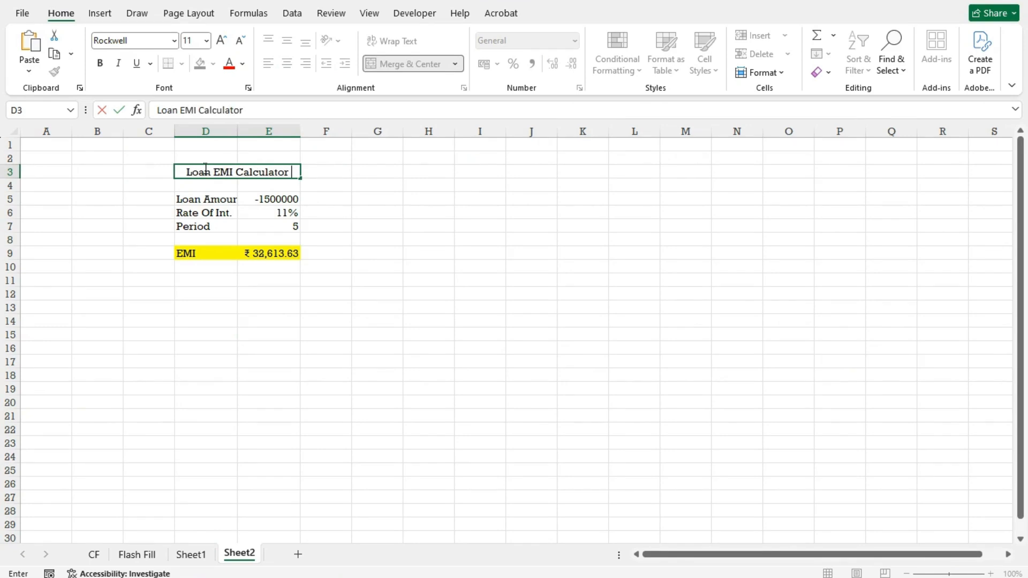
key("Return")
left_click(202, 164)
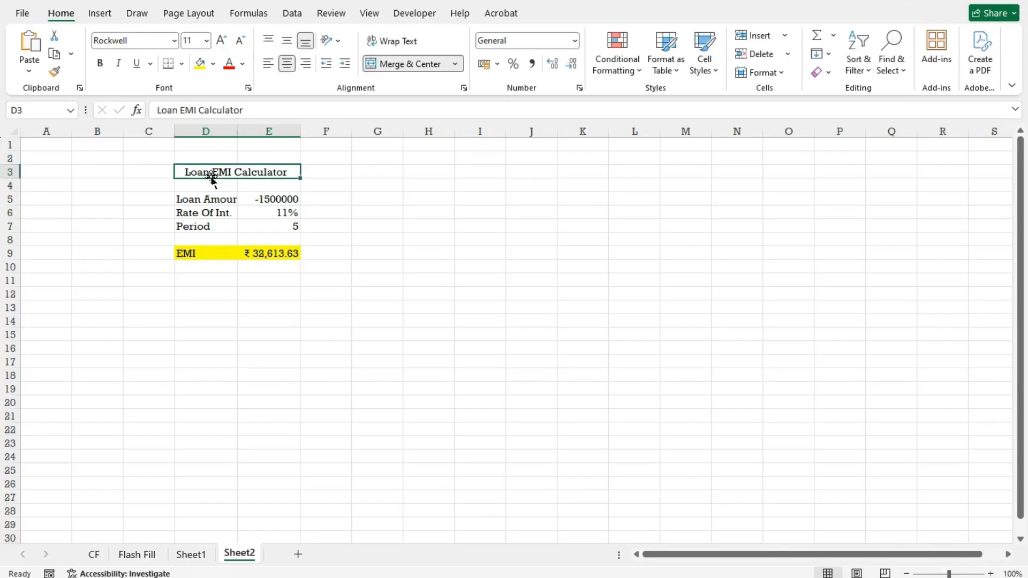
left_click(101, 62)
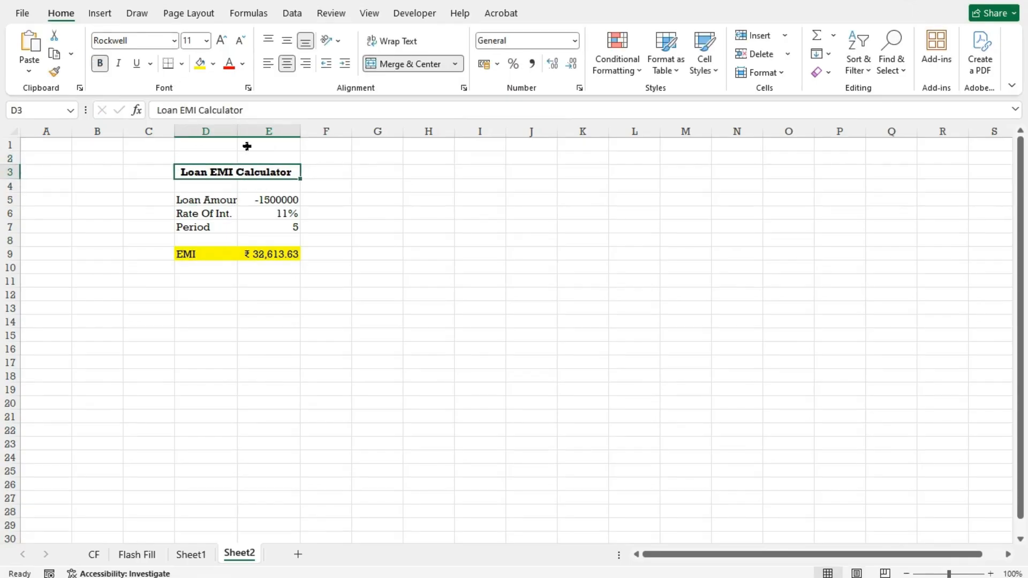
Apply All Borders to the calculator range D3:E19, from the title row down to row 19.
key("shift+Down")
key("shift+Down")
key("shift+Down")
key("shift+Down")
key("shift+Down")
key("shift+Down")
key("shift+Down")
key("shift+Down")
key("shift+Down")
key("shift+Down")
key("shift+Down")
key("shift+Down")
key("shift+Down")
key("shift+Down")
key("shift+Down")
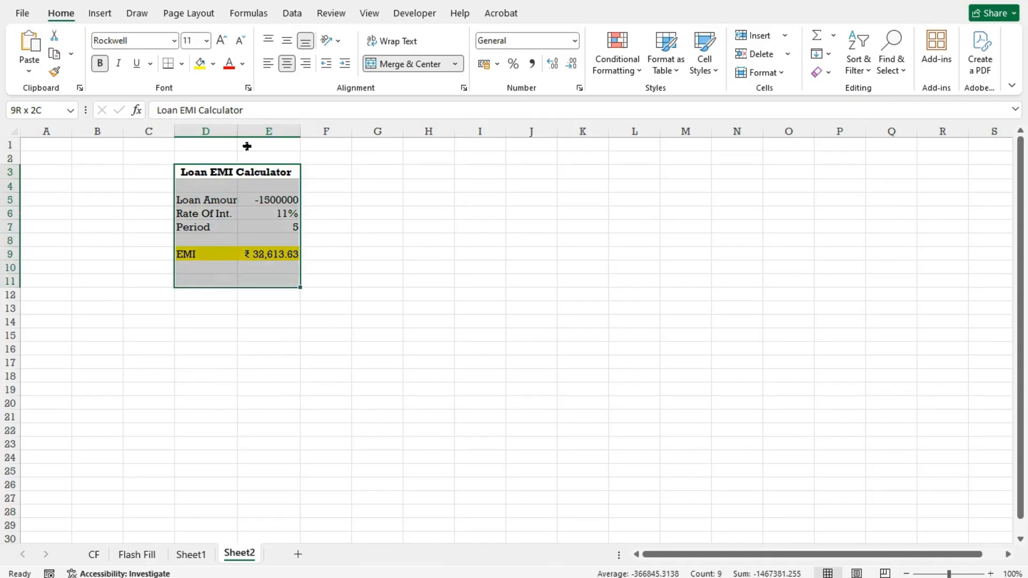
key("shift+Down")
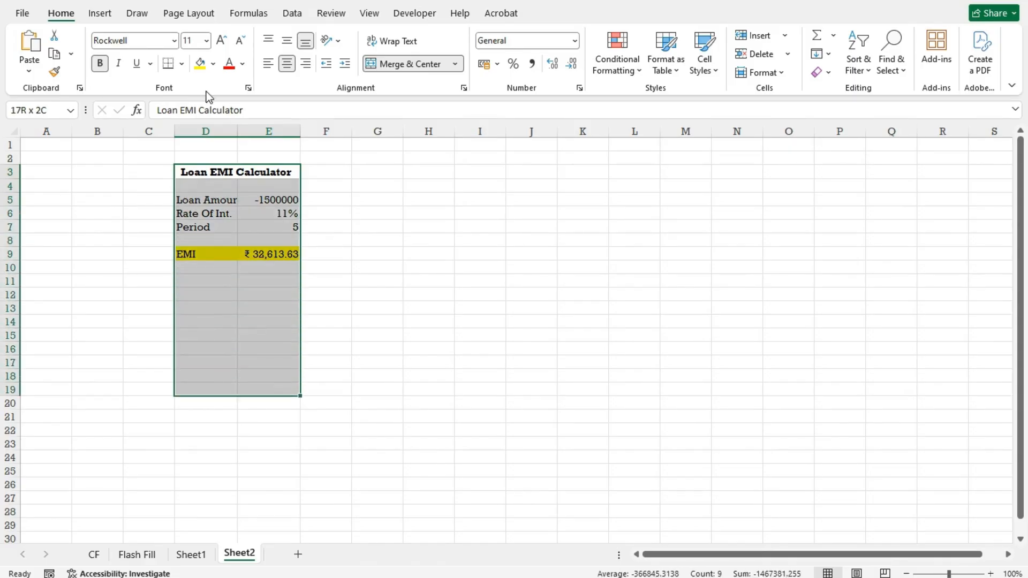
left_click(181, 64)
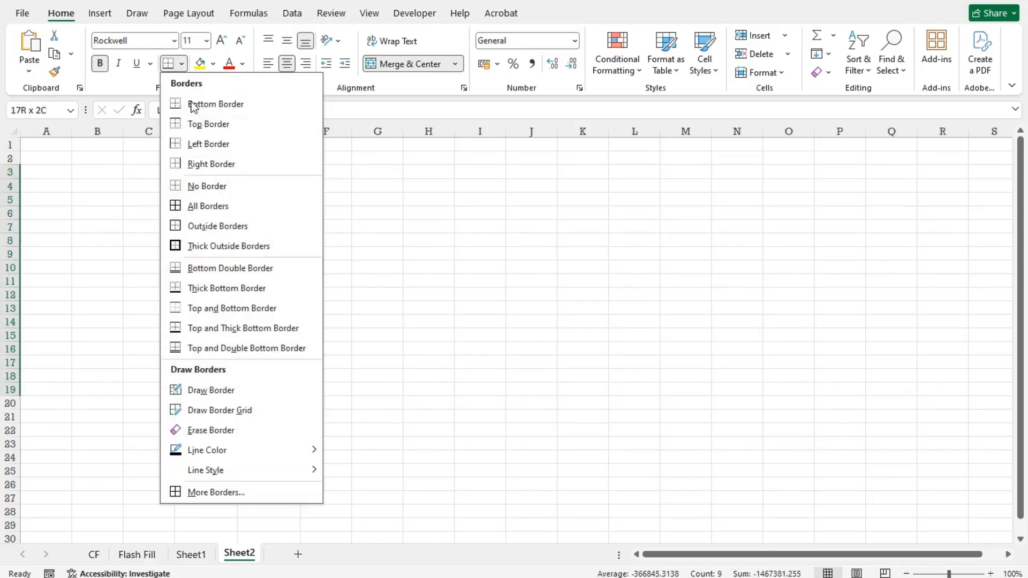
left_click(193, 215)
left_click(344, 254)
left_click(264, 265)
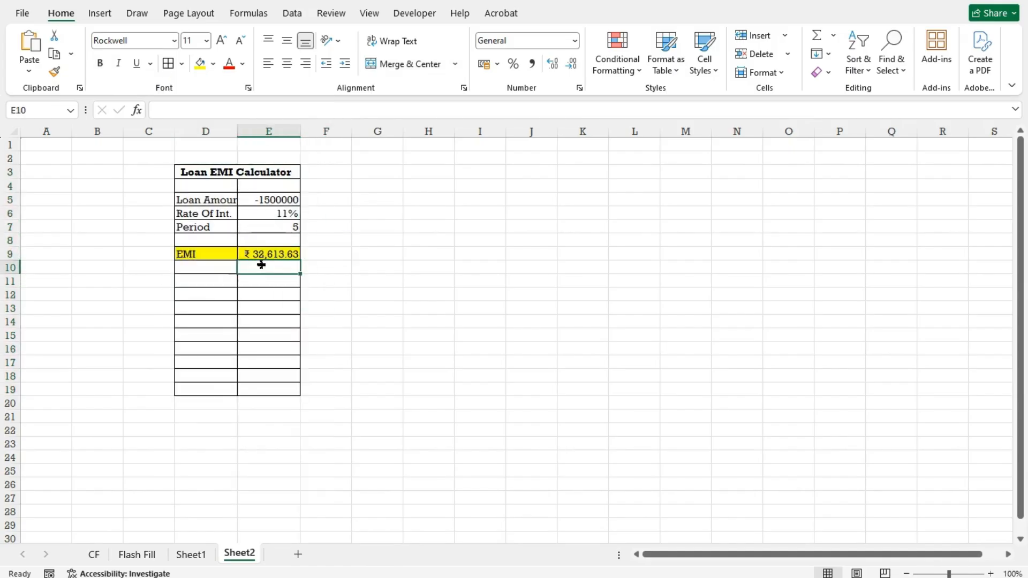
left_click(215, 271)
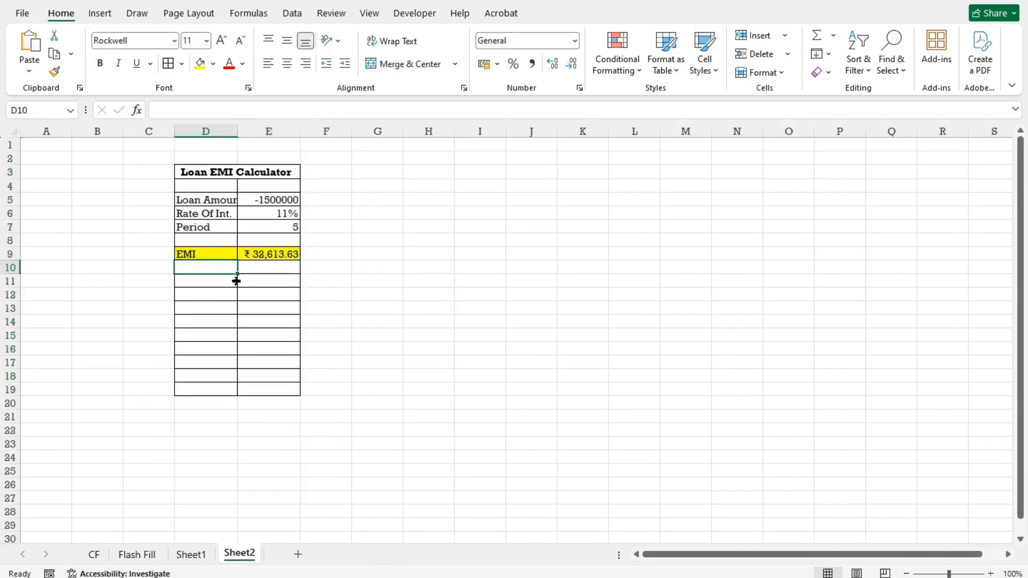
Enter the column headers Month, EMI, Interest and Principal Amount in cells I3 to L3.
left_click(378, 172)
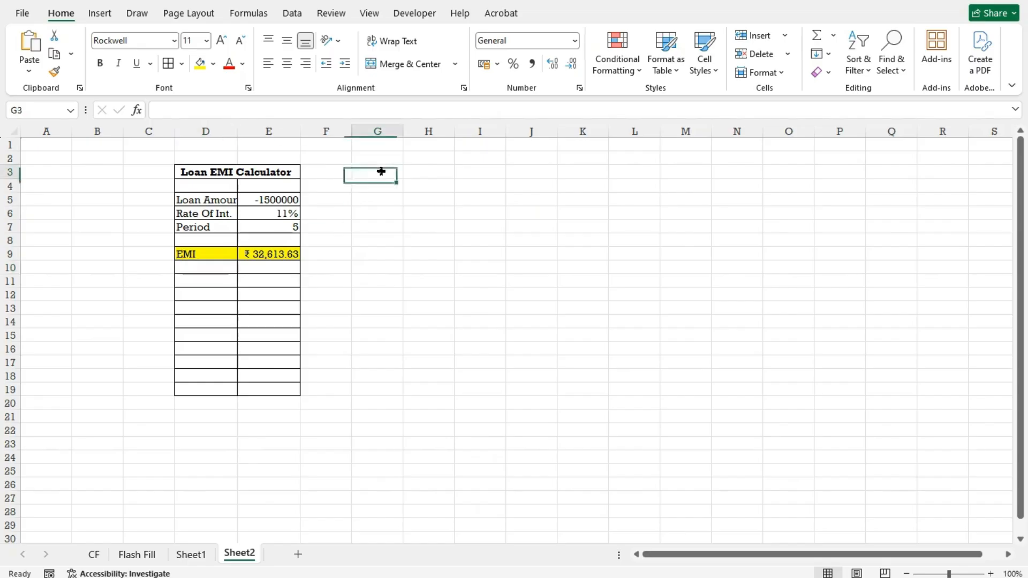
left_click(491, 179)
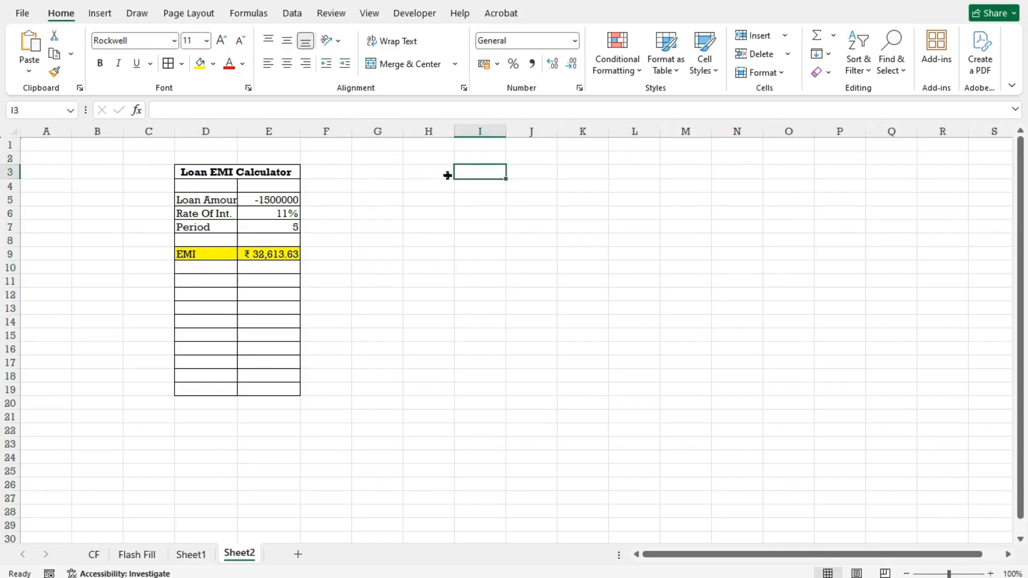
type("=")
key("BackSpace")
type("M")
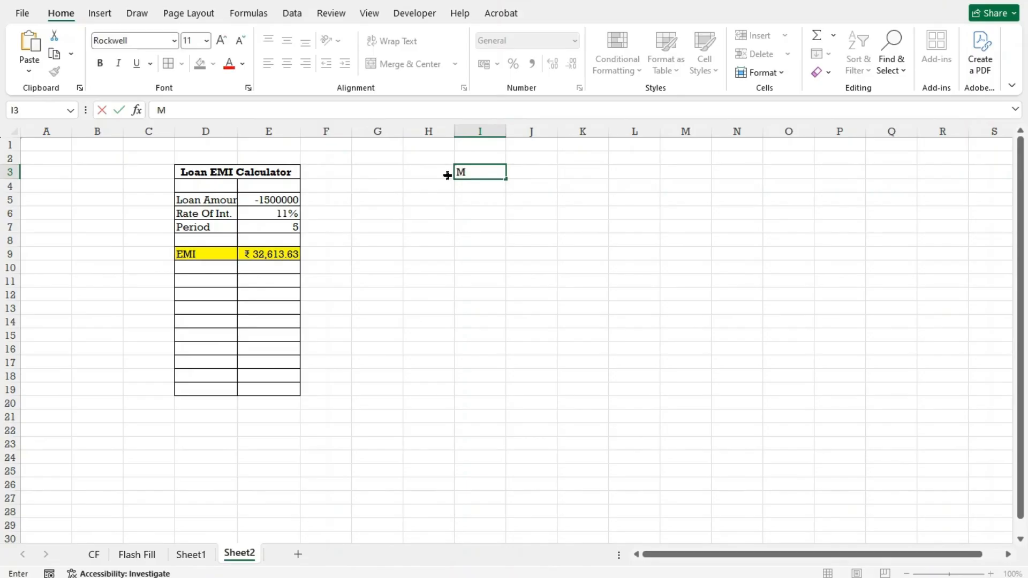
type("onth")
key("Tab")
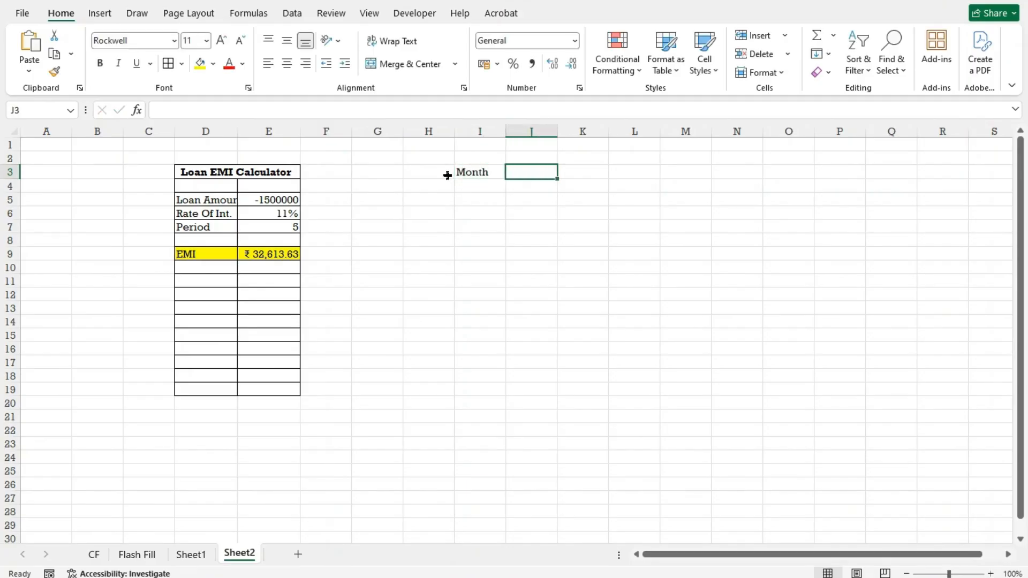
type("EM")
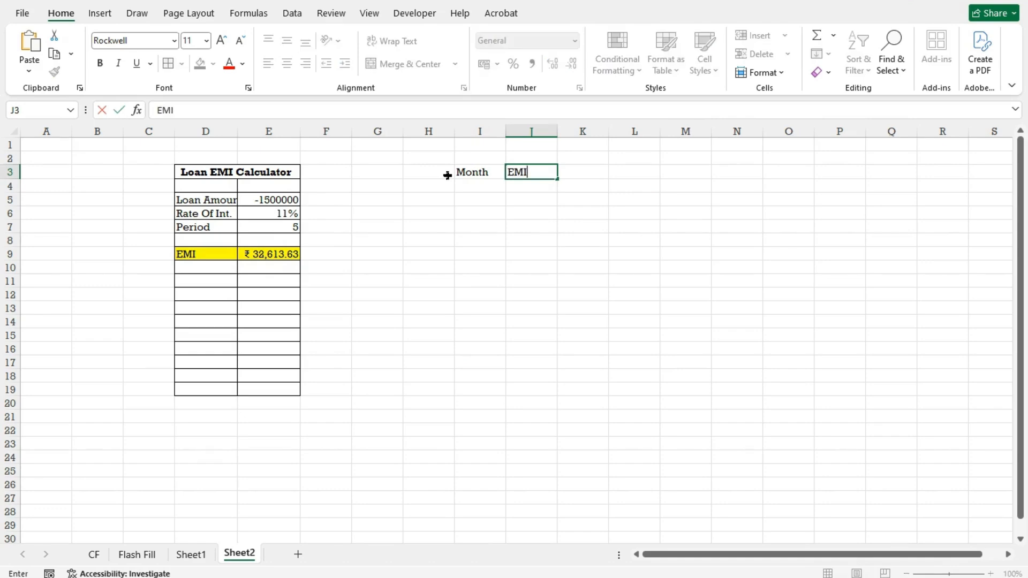
type("I")
key("Tab")
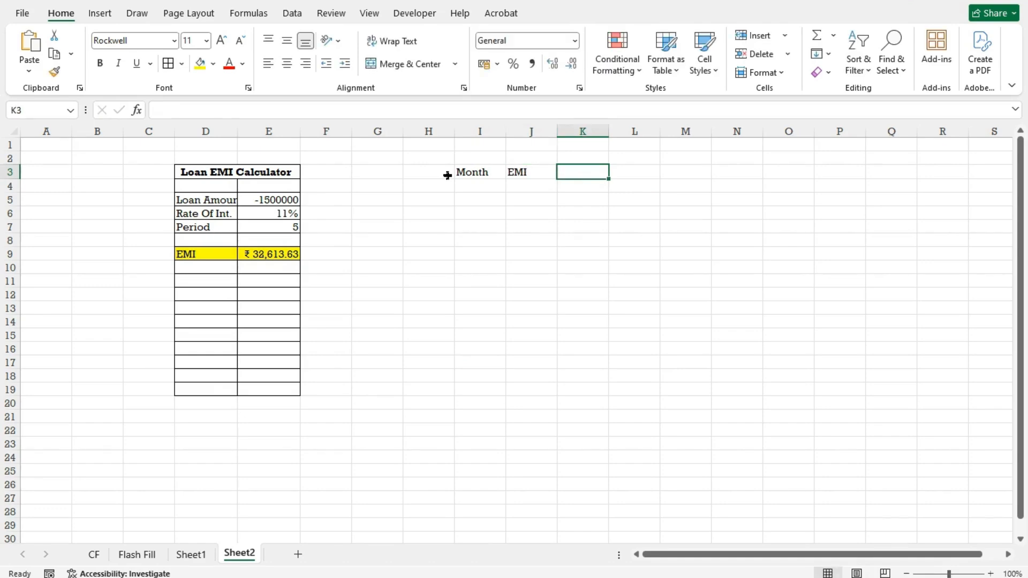
type("Interest")
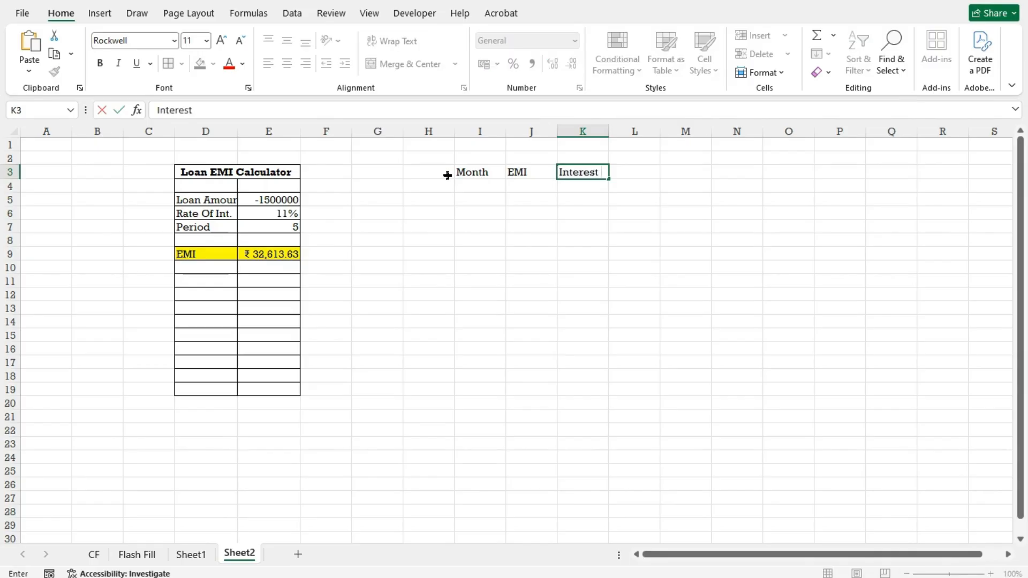
key("Tab")
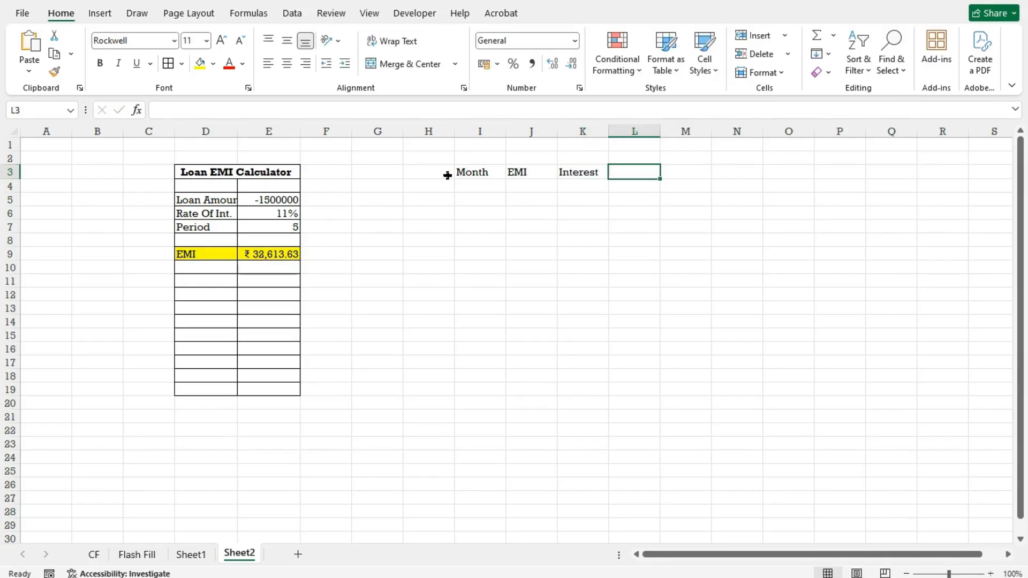
type("Princ")
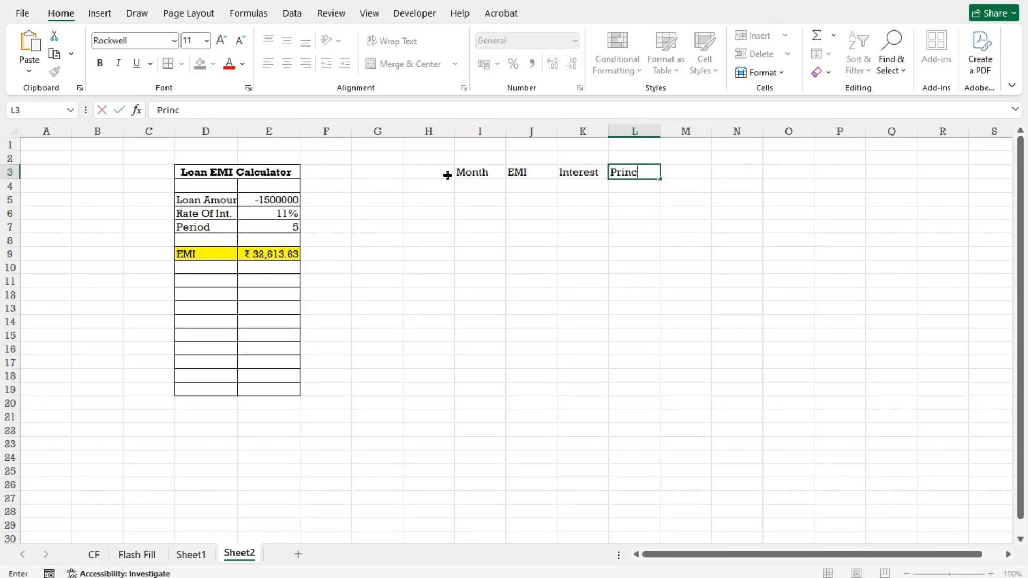
type("ipal Amount")
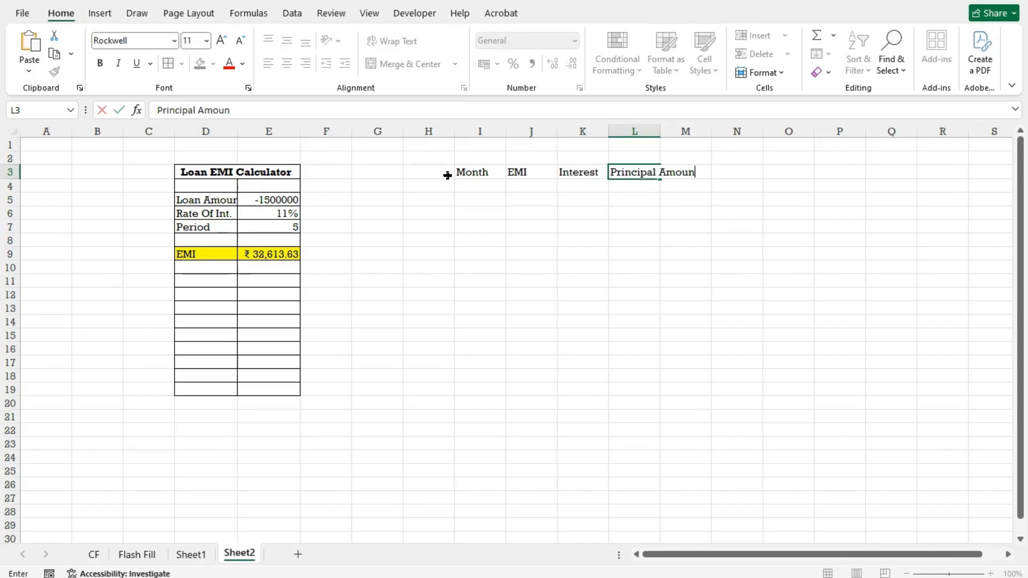
Merge and center cells I2:M2 above the Month, EMI, Interest and Principal Amount headers.
left_click(468, 157)
key("shift+Right")
key("shift+Right")
key("shift+Right")
key("shift+Right")
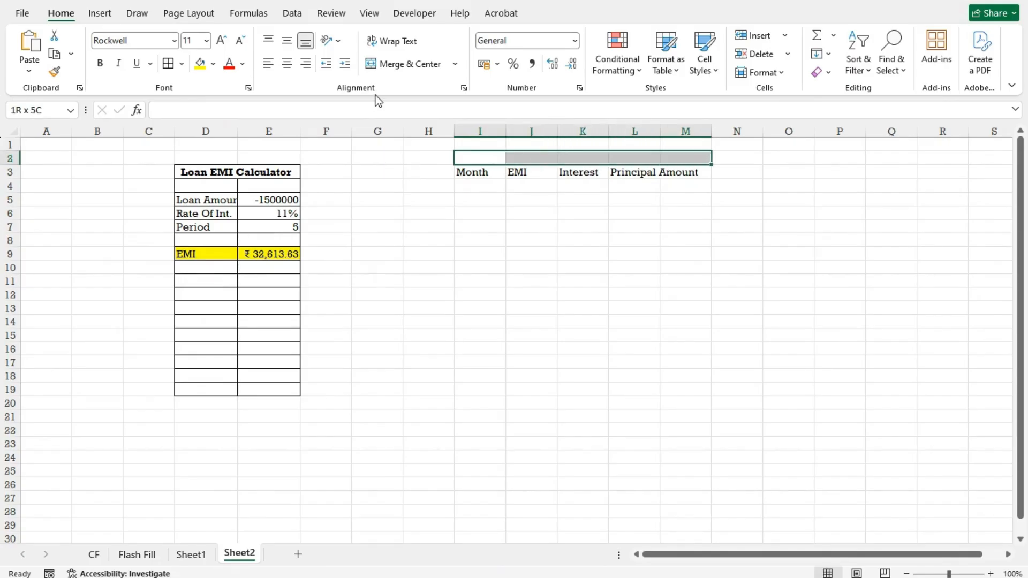
left_click(402, 64)
Enter the title Repayment Schedule in the merged cell I2:M2.
type("Repayment")
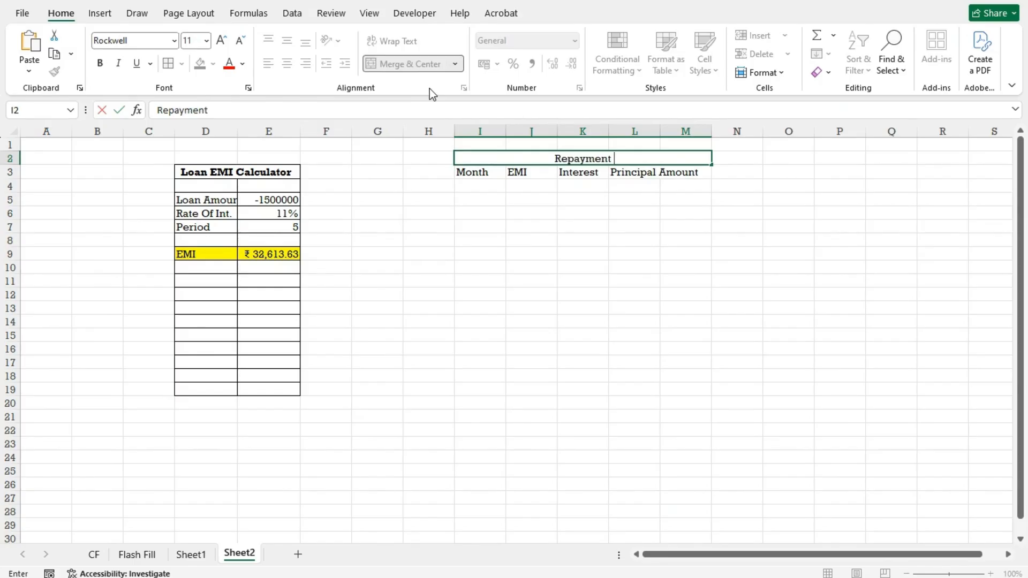
type(" Schedule ")
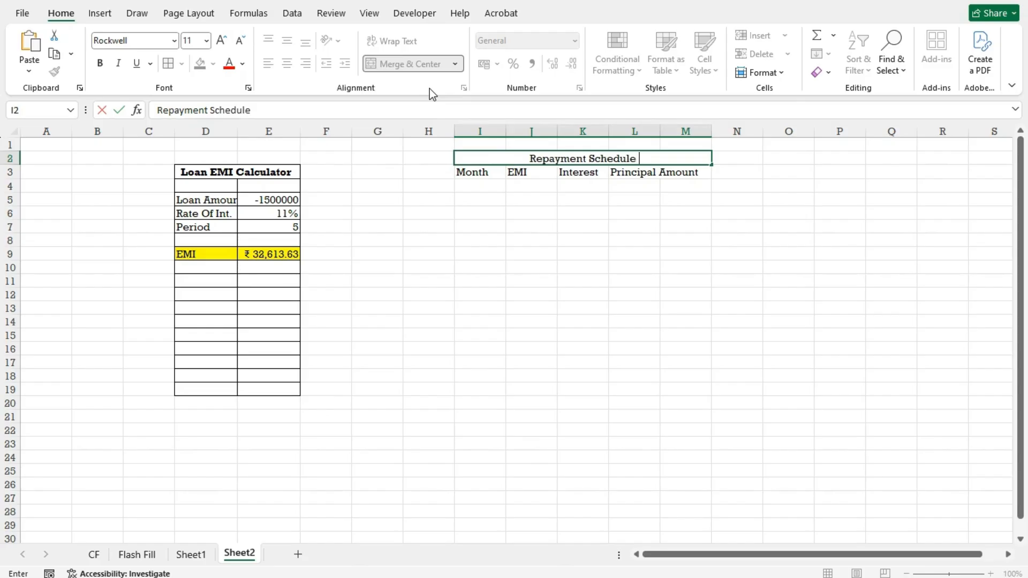
type(")")
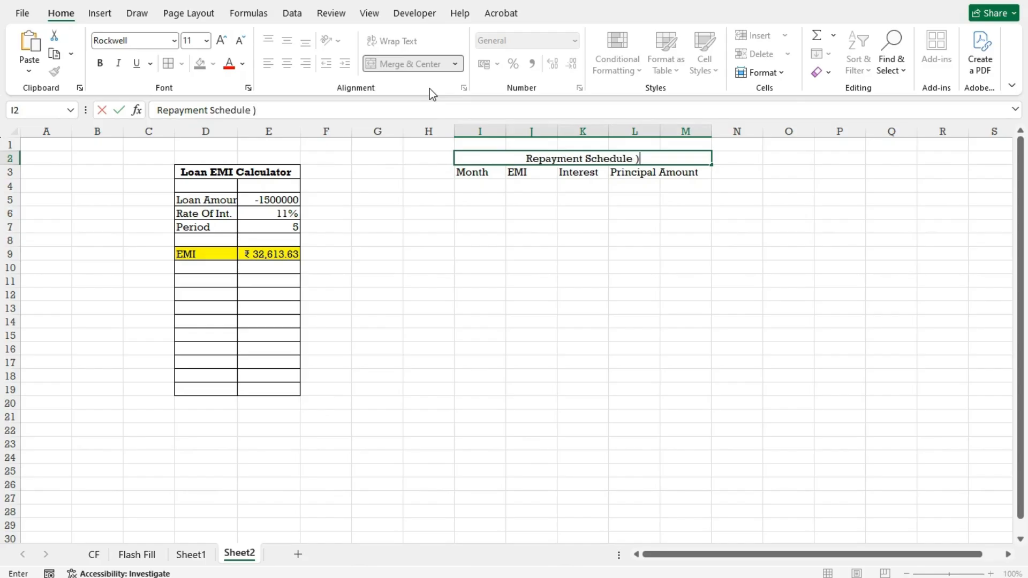
key("BackSpace")
key("BackSpace")
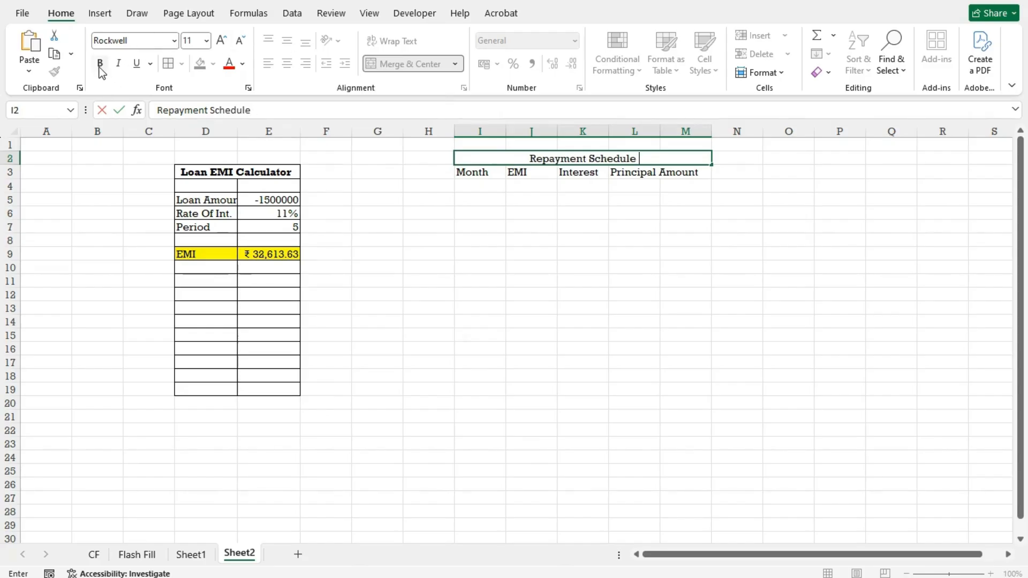
left_click(465, 205)
Enter 1 as the first month number in cell I4.
left_click(464, 185)
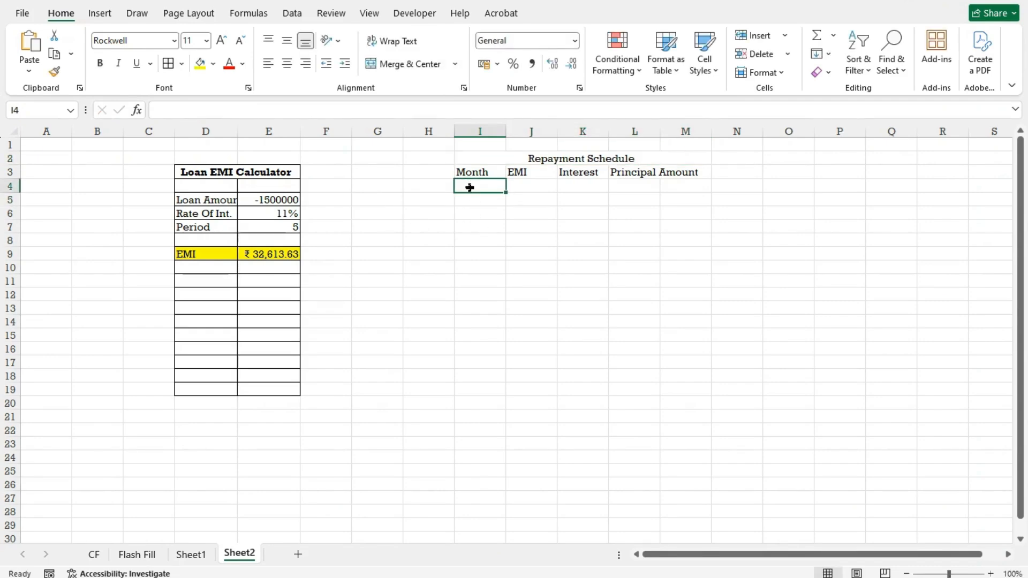
type("1")
left_click(488, 215)
Fill a linear series down the Month column from I4 with step value 1 and stop value 60.
left_click(476, 187)
left_click(825, 54)
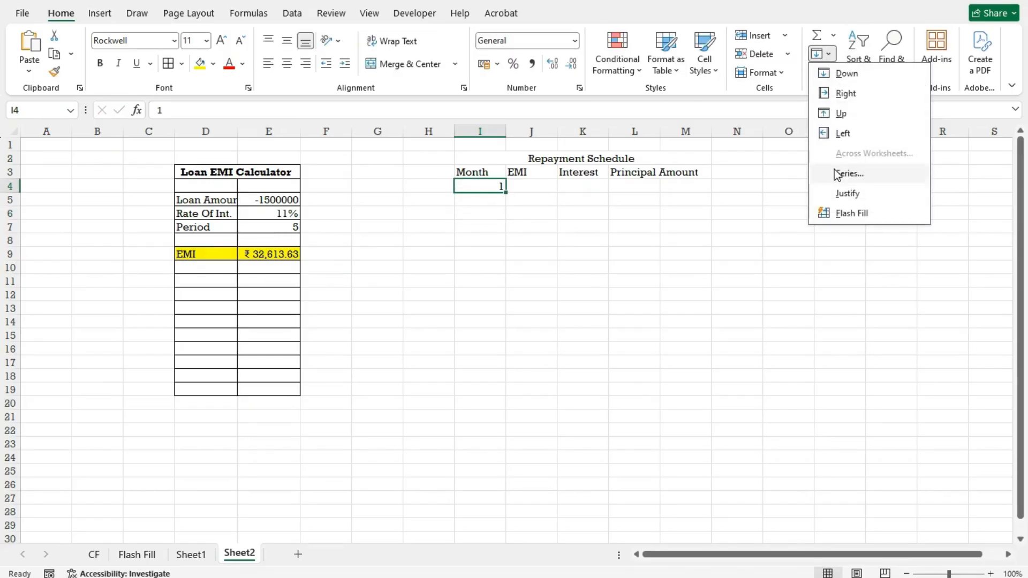
left_click(847, 173)
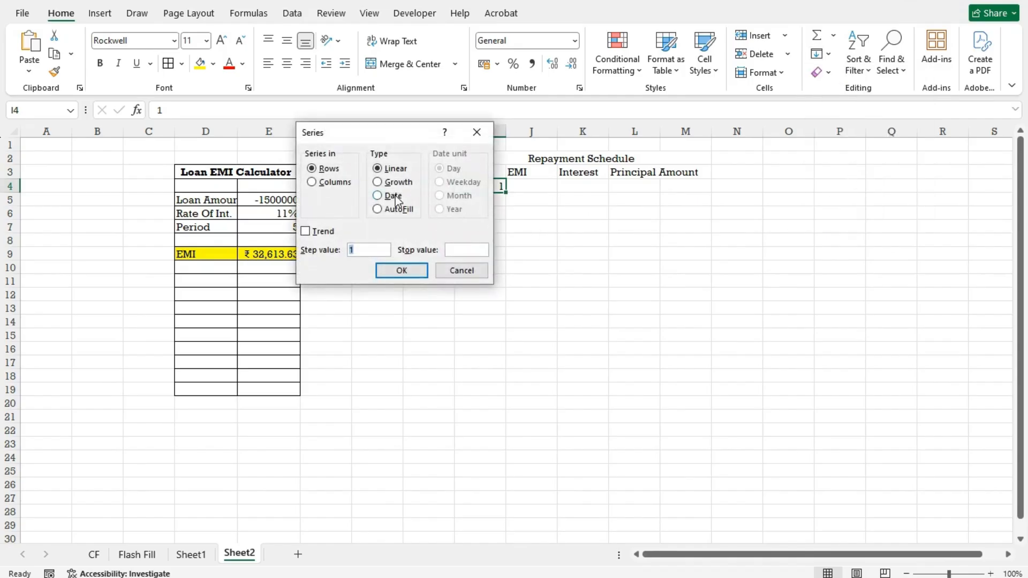
left_click(325, 183)
left_click(453, 250)
type("60")
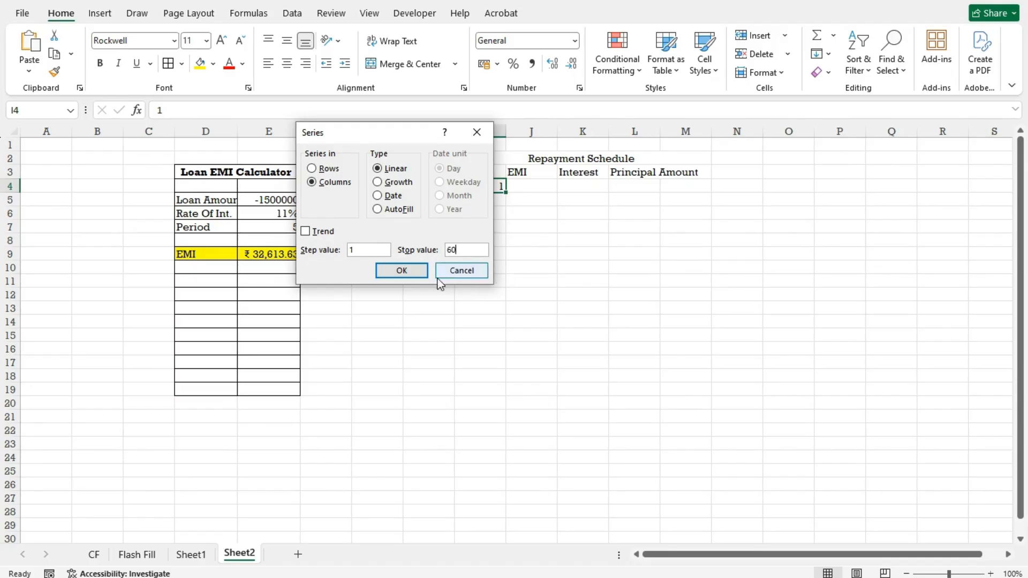
left_click(423, 274)
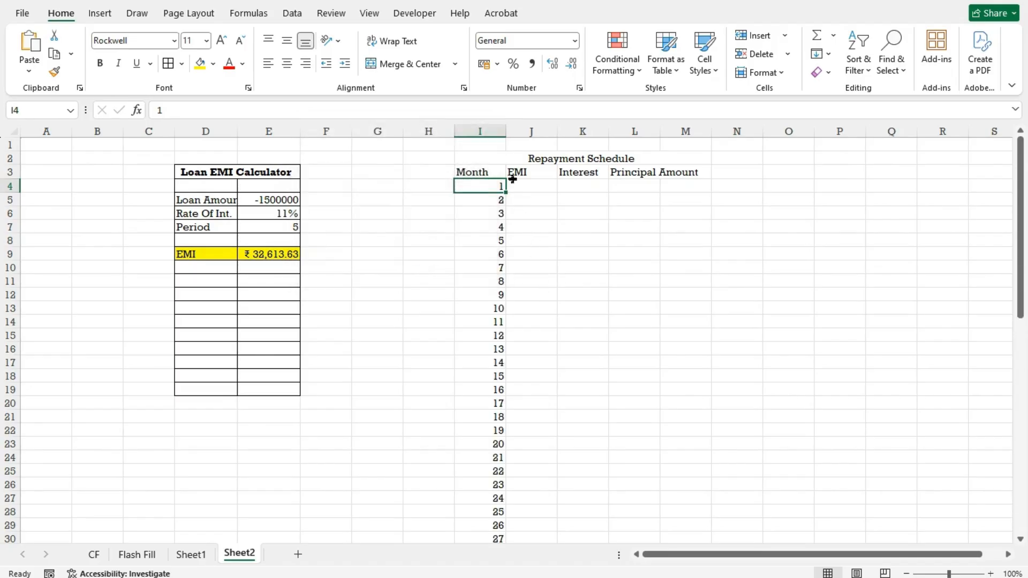
Calculate the EMI in J4 with =PMT(E6/12,E7*12,E5) and fill the formula down the EMI column.
left_click(518, 186)
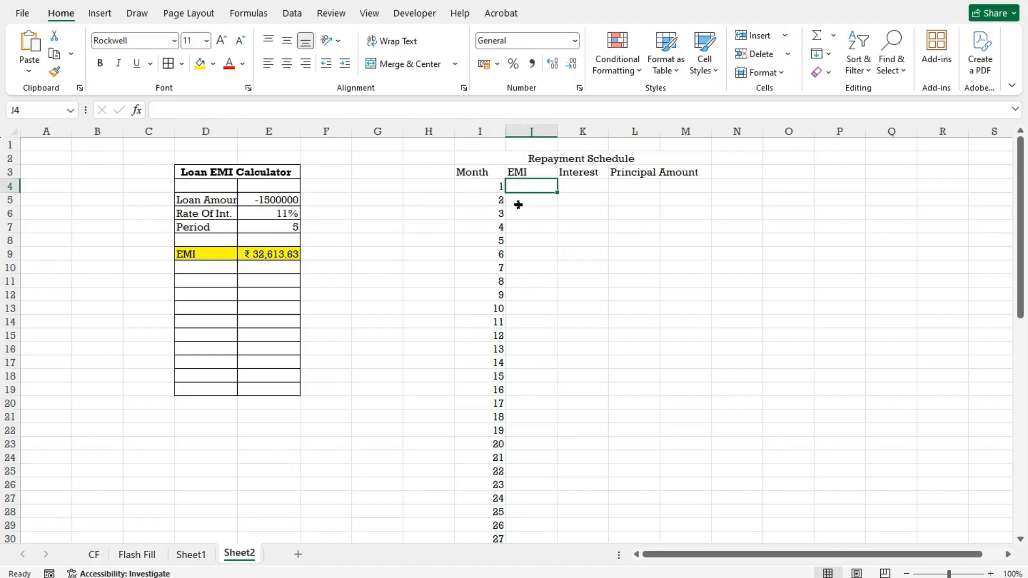
type("=pmt")
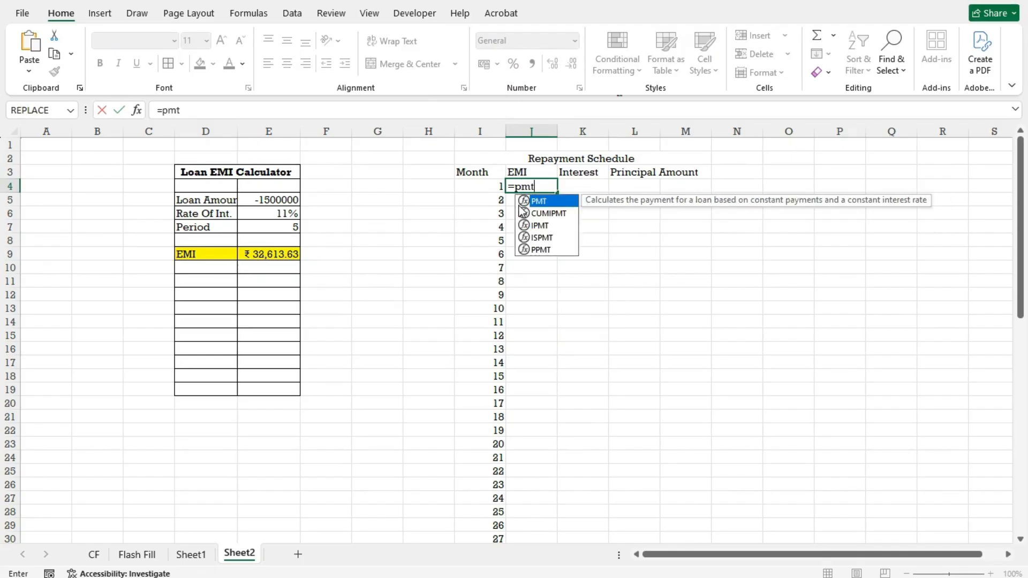
double_click(518, 205)
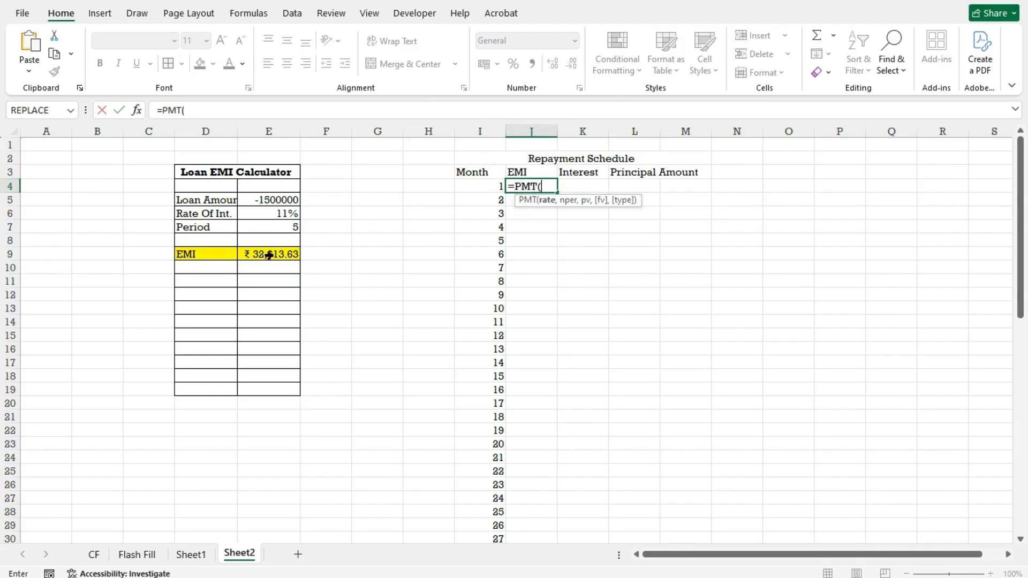
left_click(266, 217)
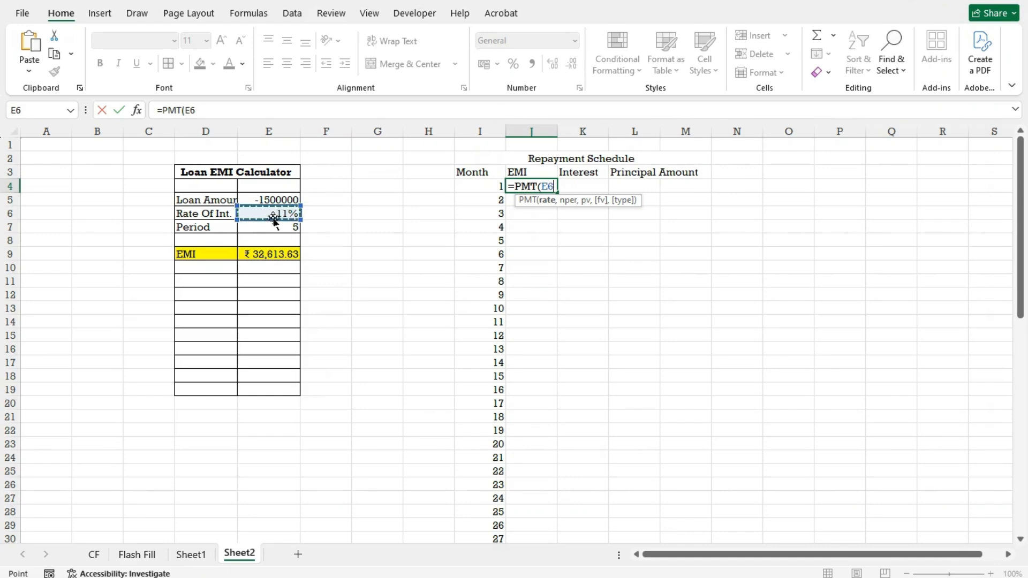
type("/12")
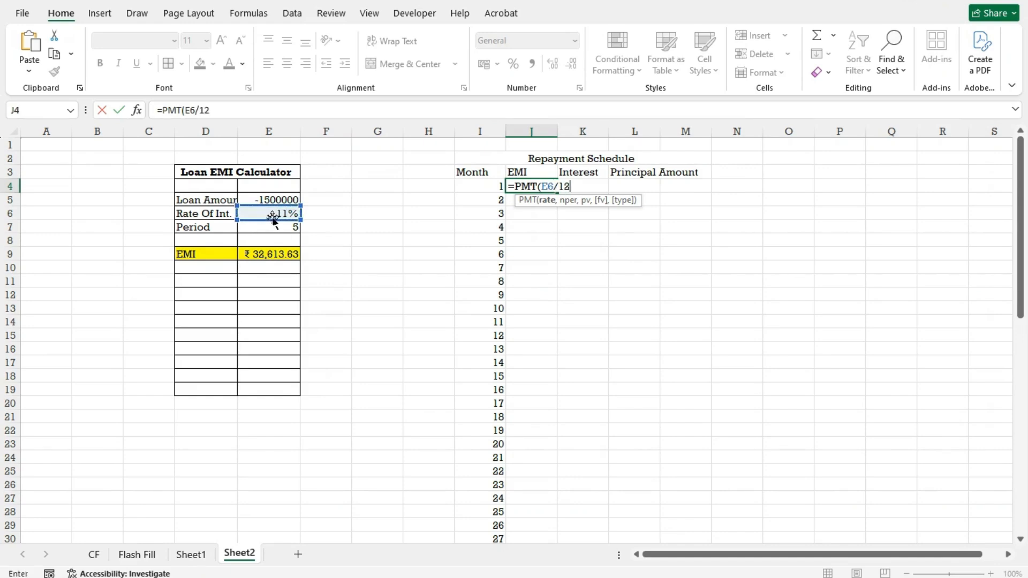
type(",")
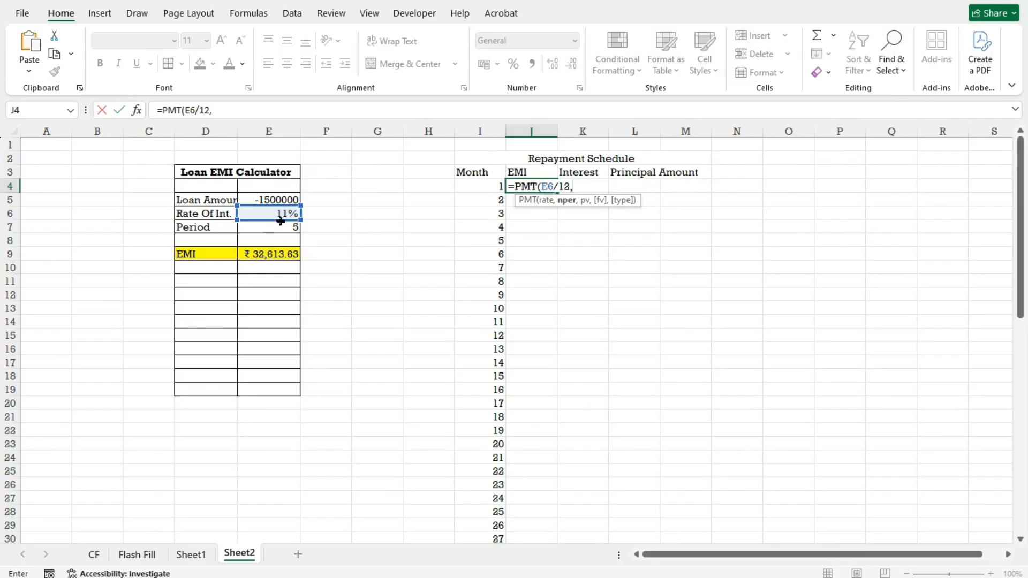
left_click(287, 225)
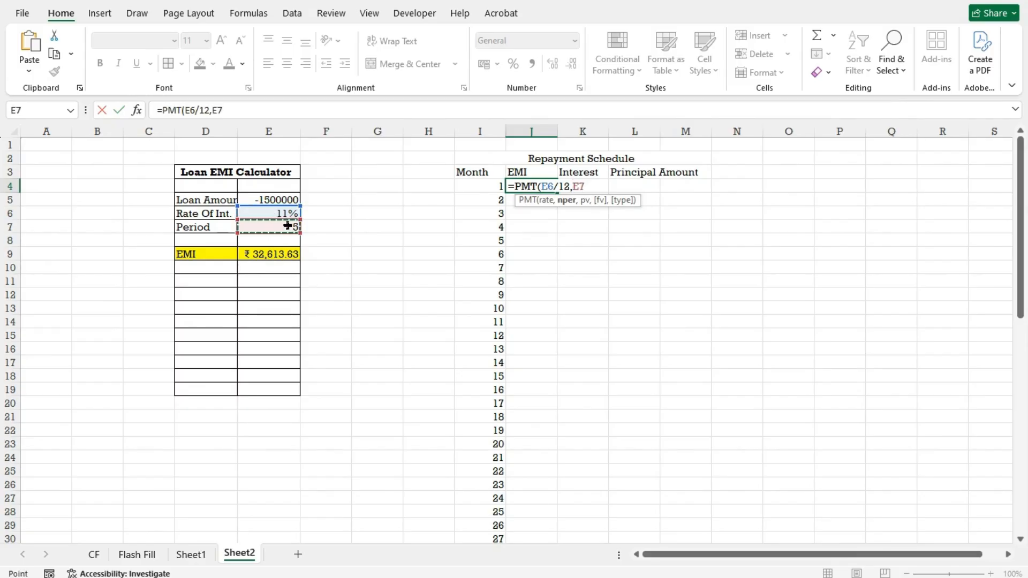
type("*12")
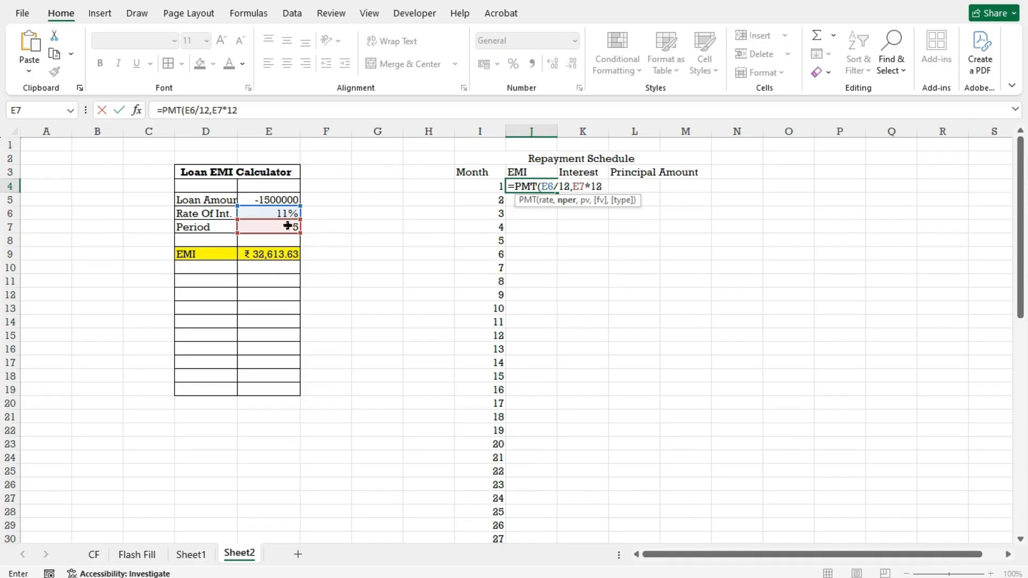
type(",")
left_click(268, 200)
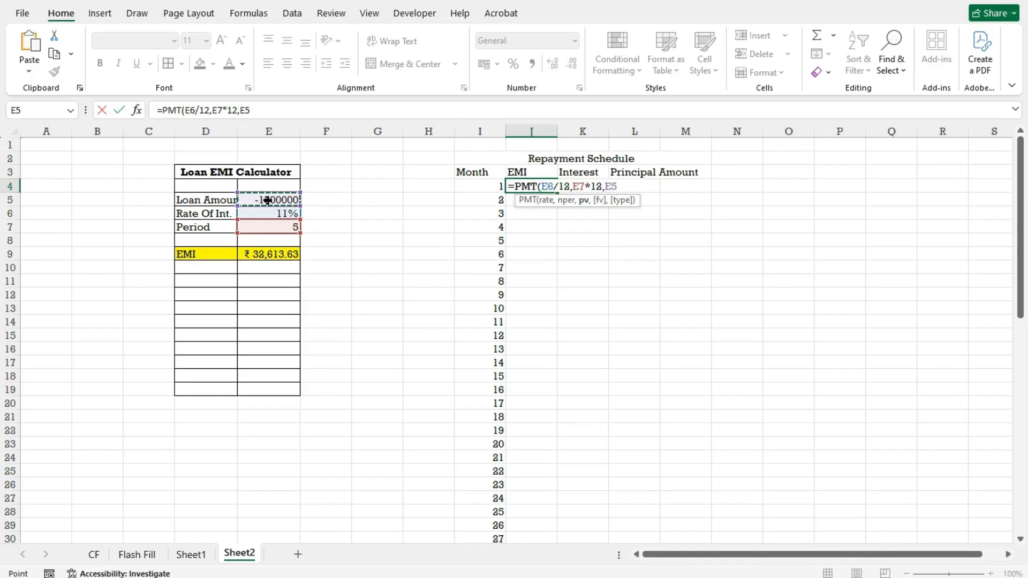
type(")")
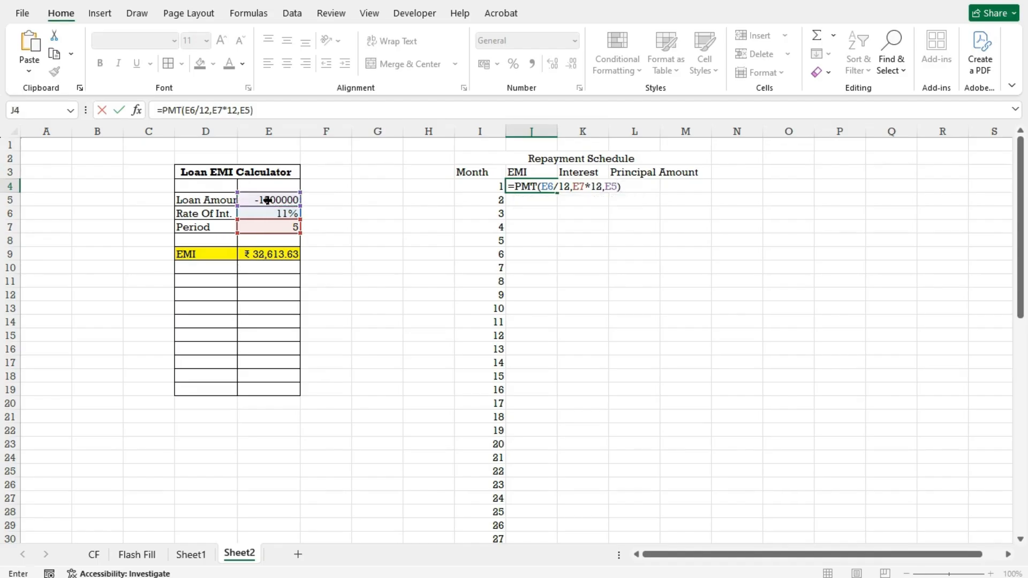
key("Return")
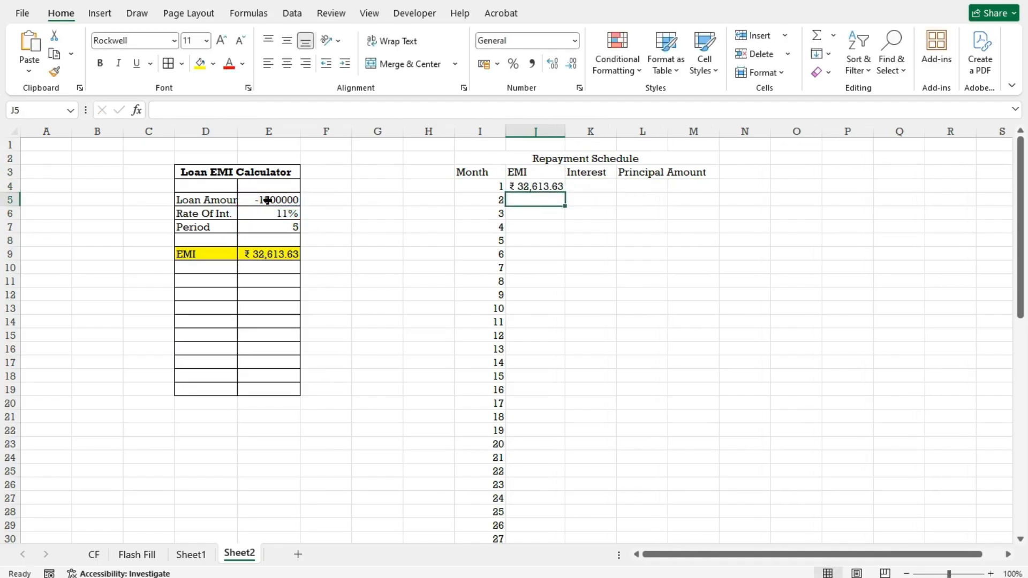
left_click(541, 187)
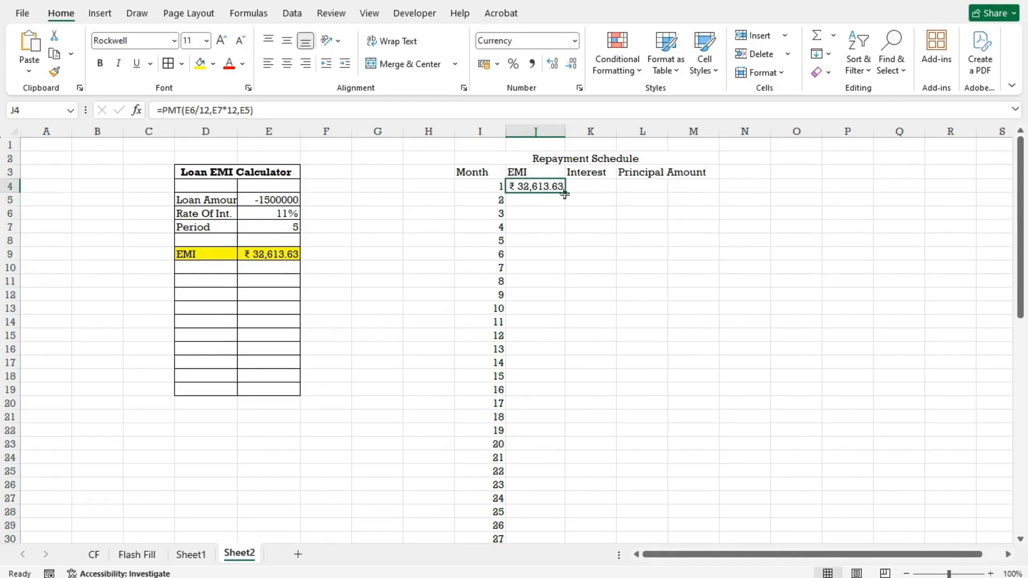
double_click(565, 194)
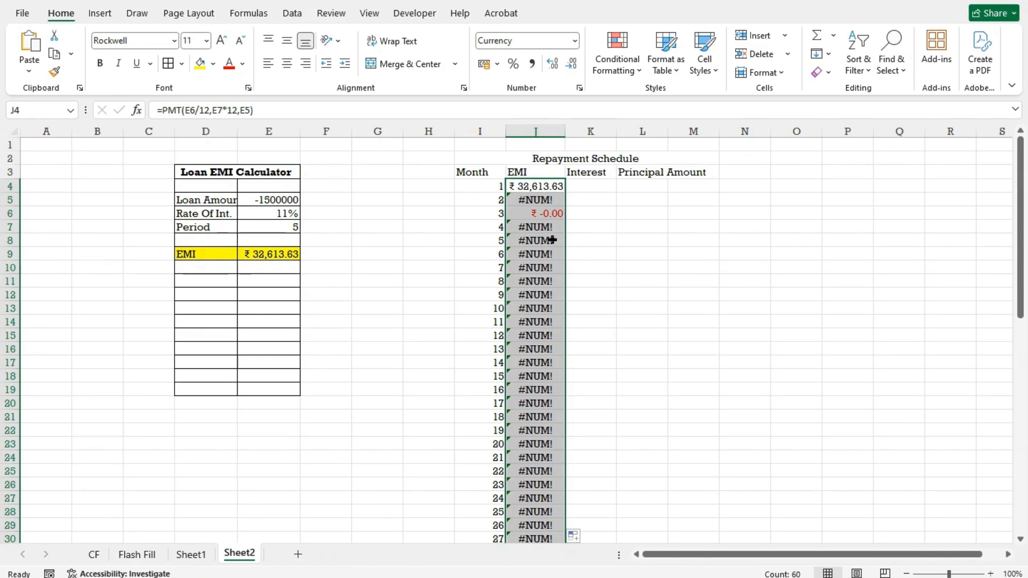
Begin an IPMT formula in K4 under Interest, with rate E6/12 and month cell I4 as the period.
left_click(578, 188)
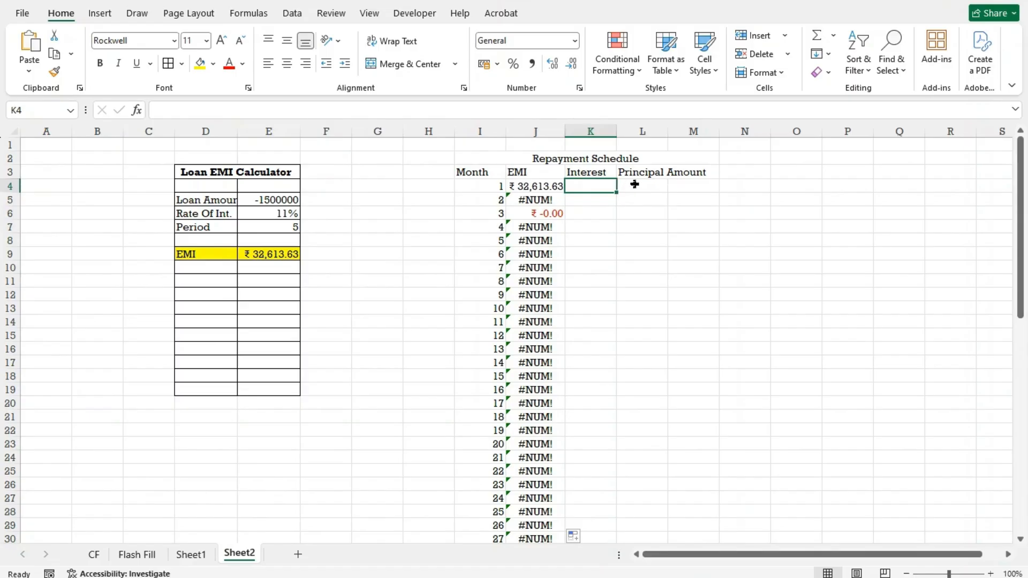
type("=")
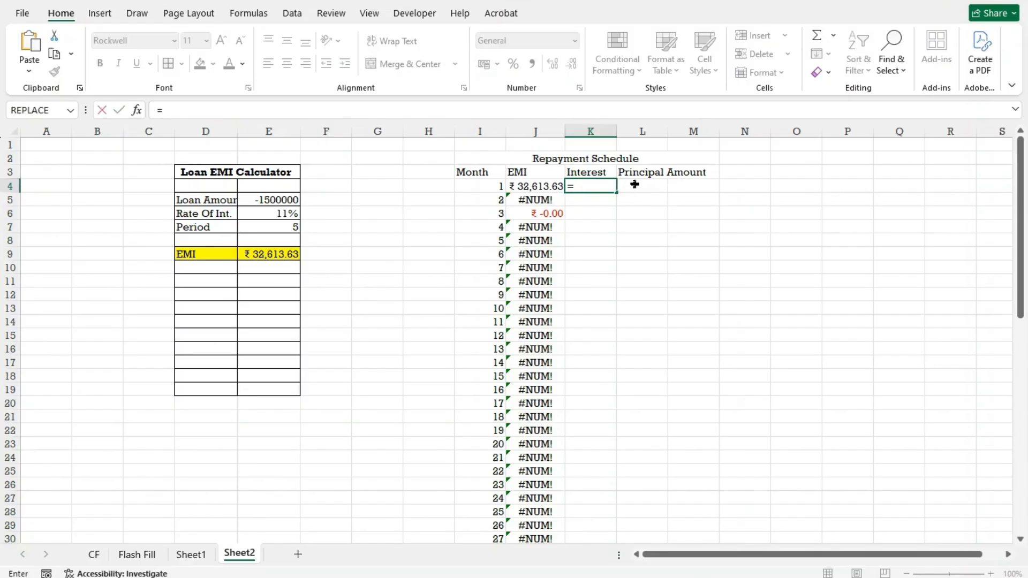
type("impt")
key("BackSpace")
key("BackSpace")
key("BackSpace")
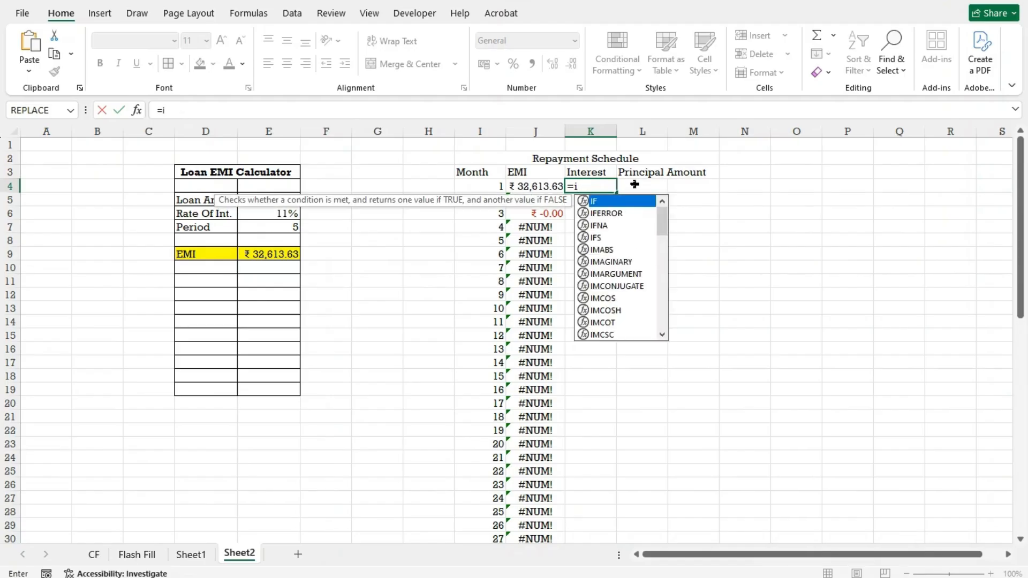
type("pmt(")
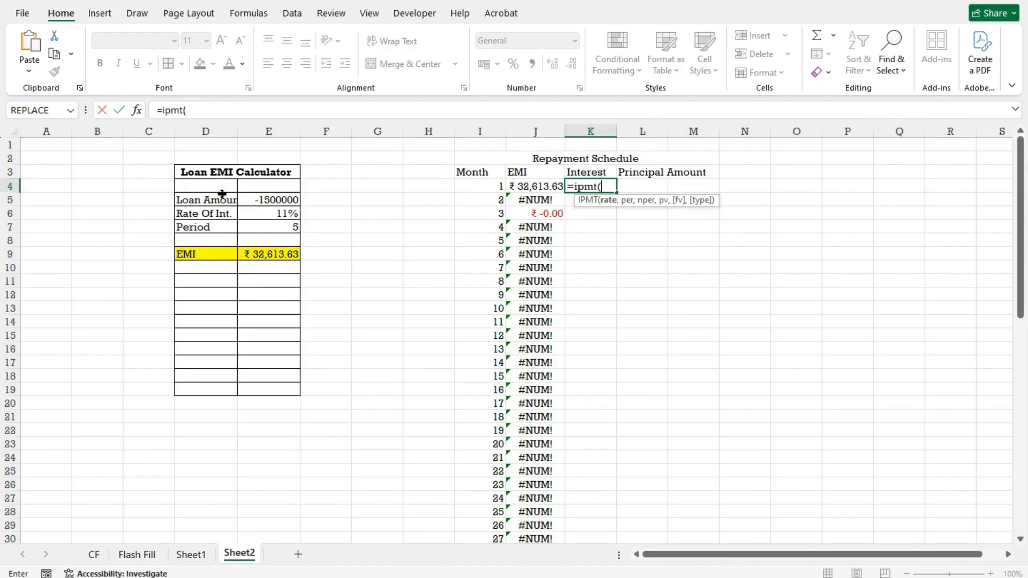
left_click(289, 214)
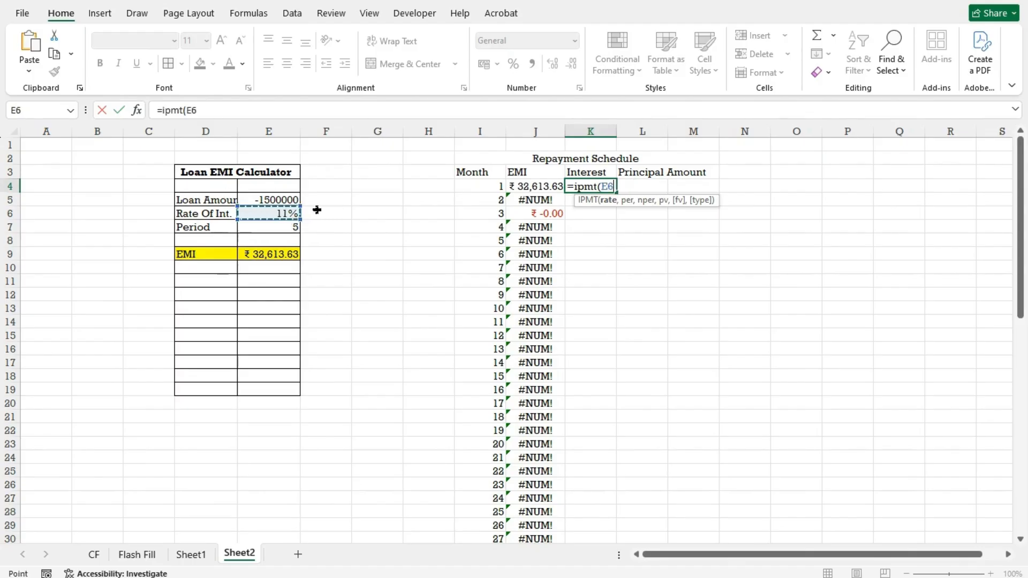
type("/12,")
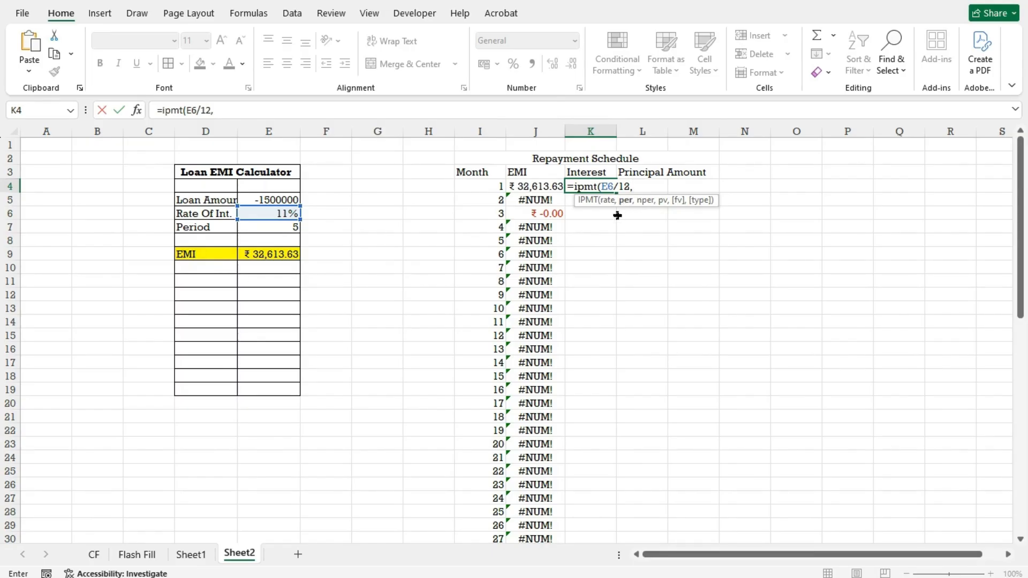
left_click(501, 191)
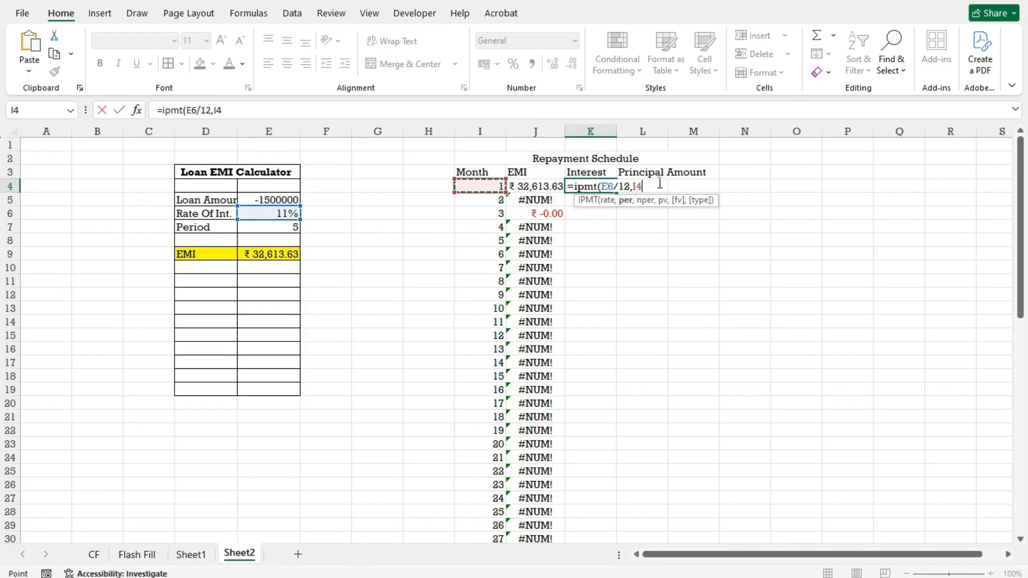
key("BackSpace")
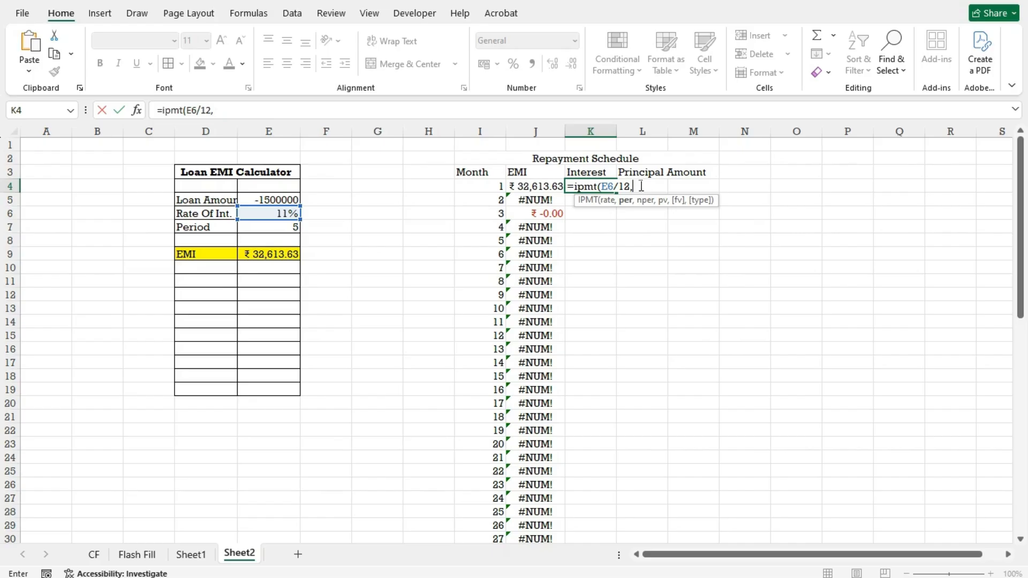
left_click(484, 186)
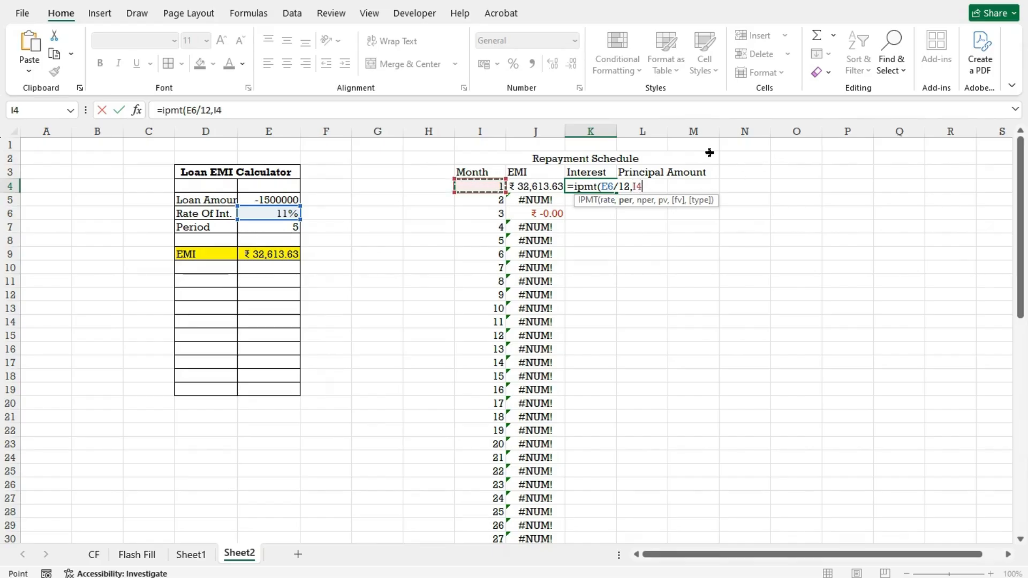
type(",")
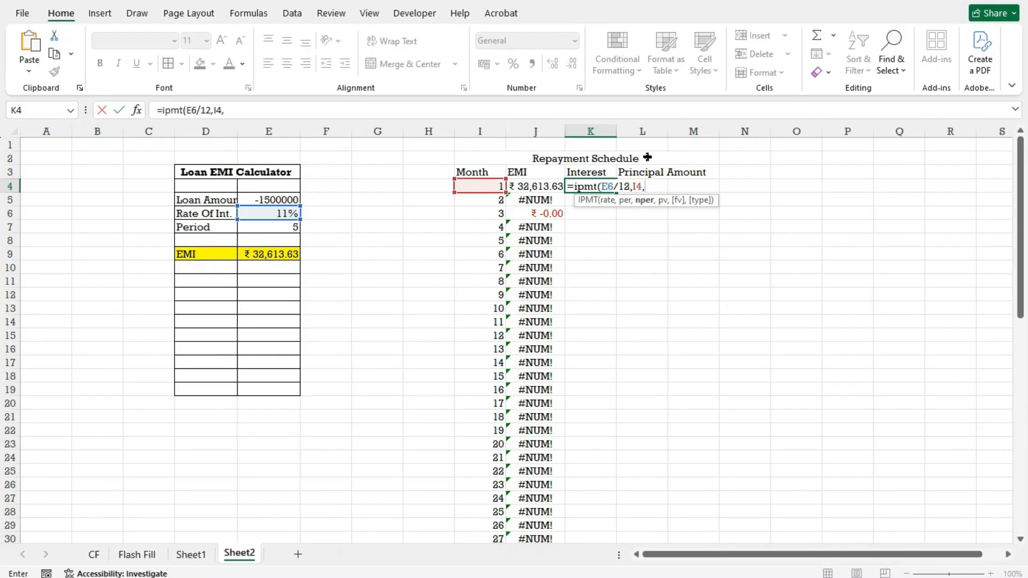
Complete the K4 interest formula with E7*12 as number of periods, E5 as present value, future value empty and type 0.
left_click(281, 230)
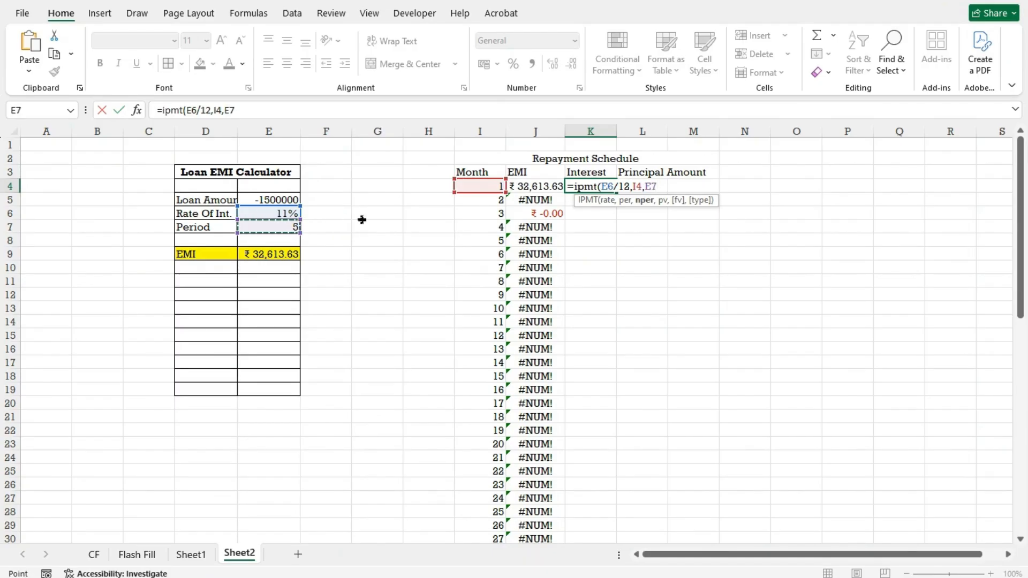
type("*12")
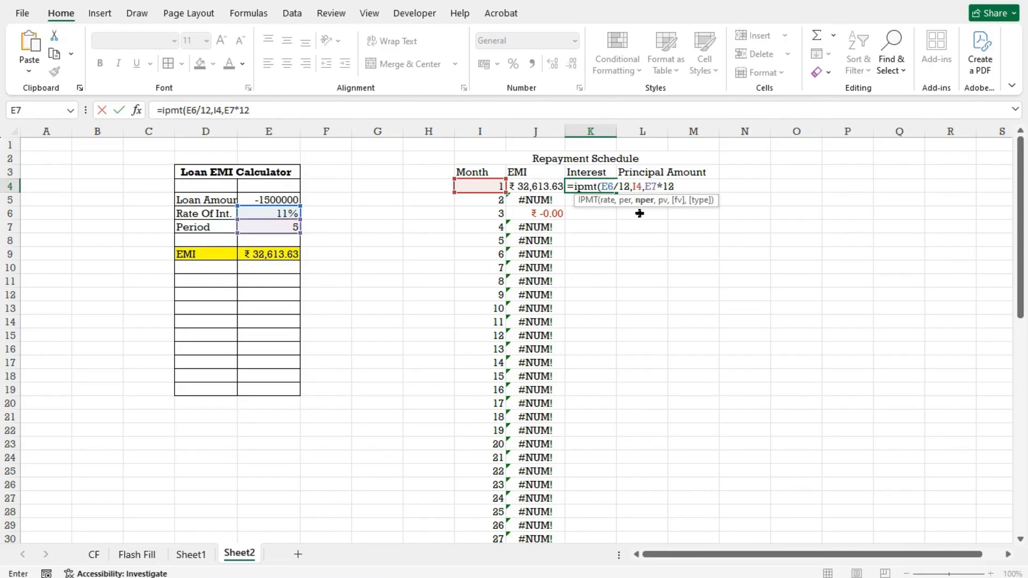
type(",")
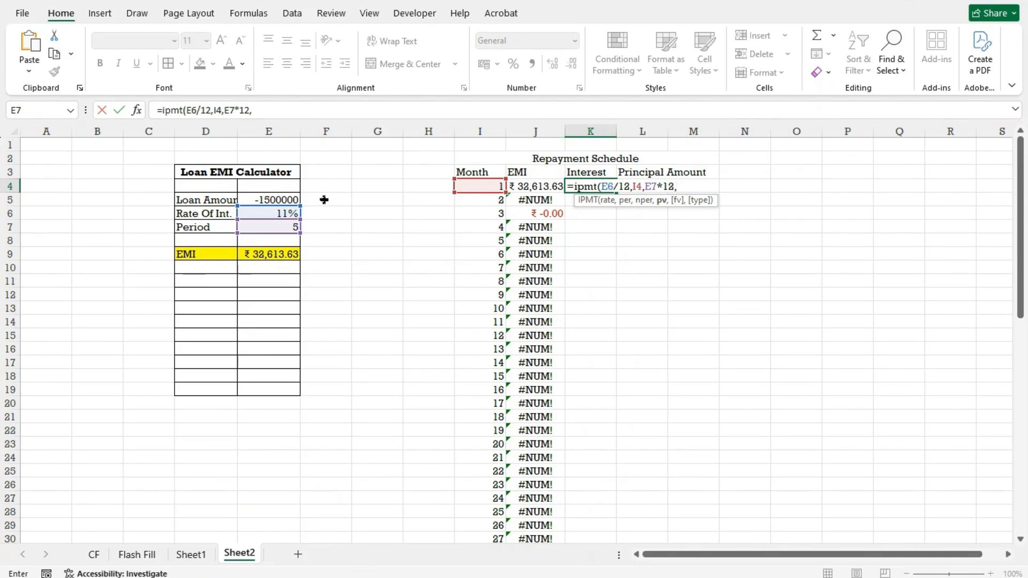
left_click(273, 200)
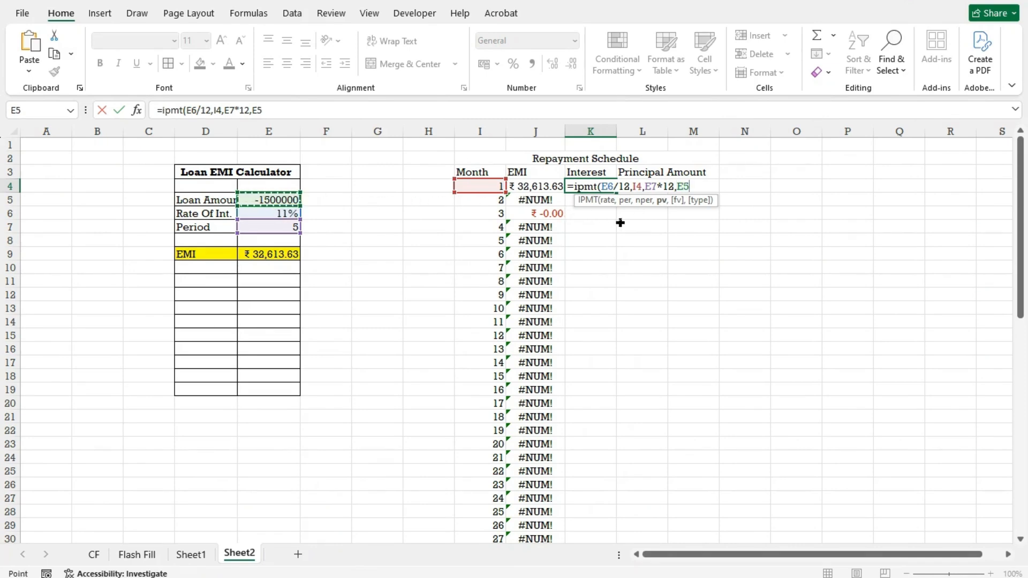
type(",")
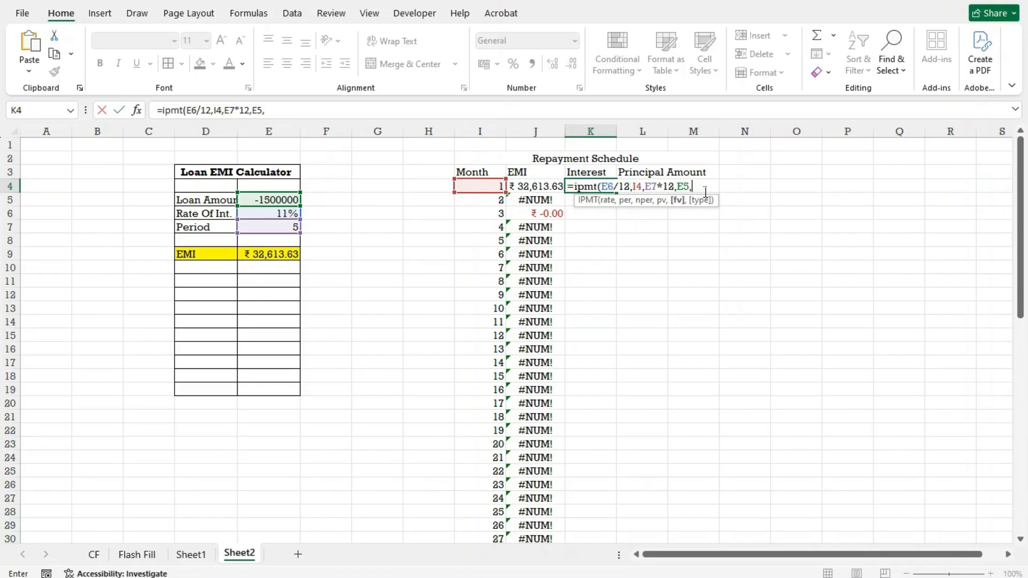
type(",")
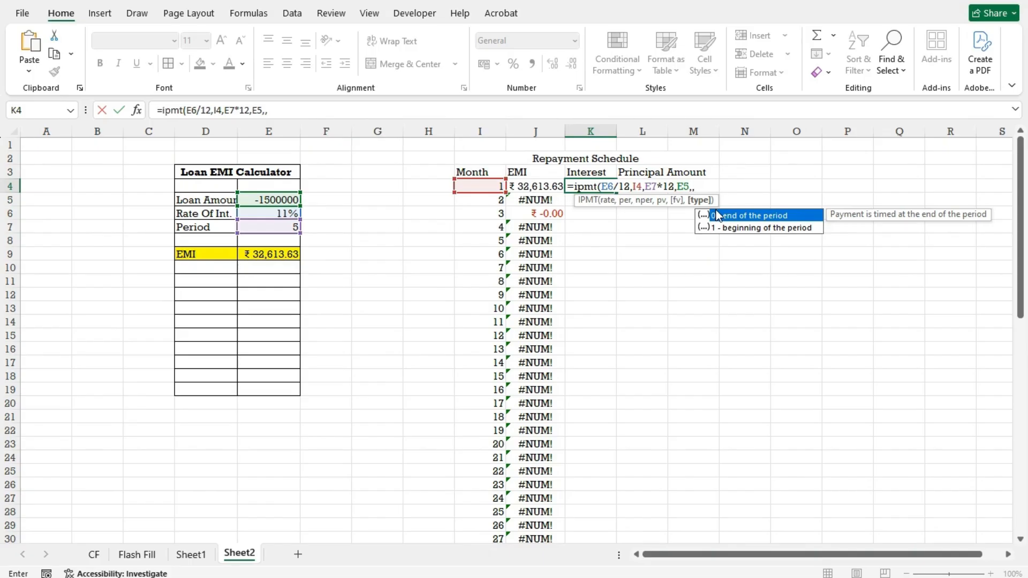
type("0")
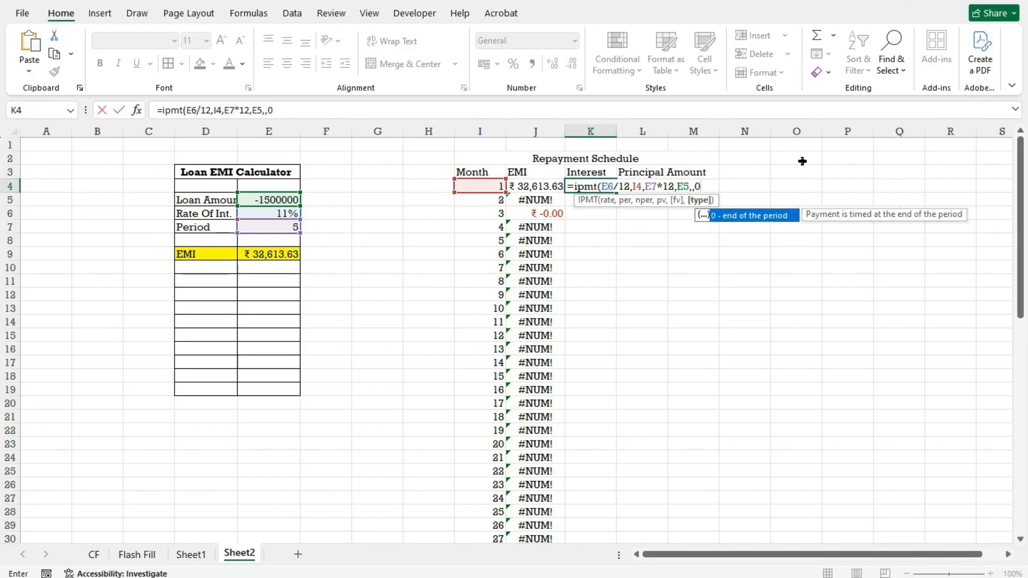
type(")")
key("Return")
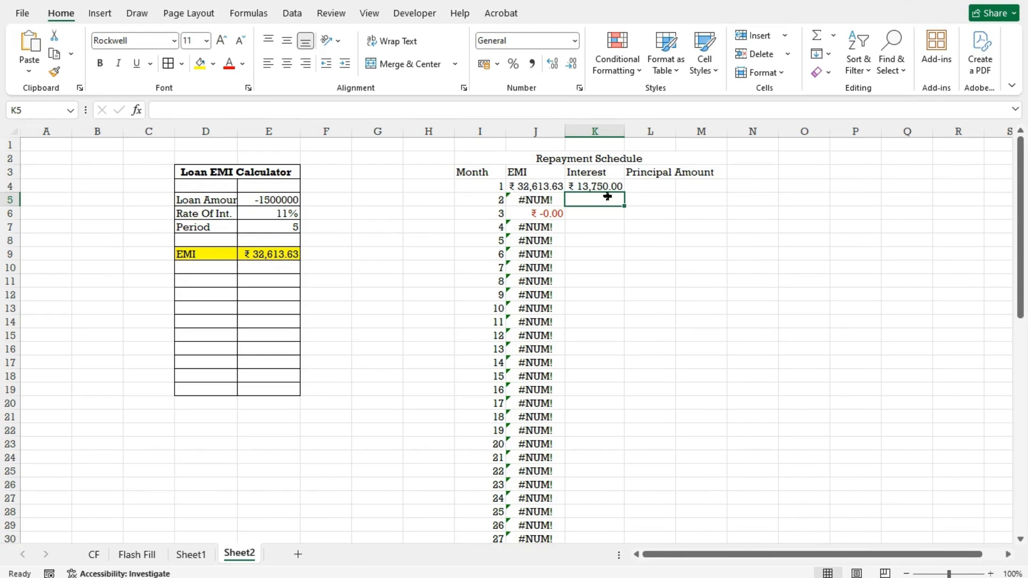
Begin a PPMT formula in L4 under Principal Amount, with rate E6/12 and month cell I4 as the period.
left_click(657, 186)
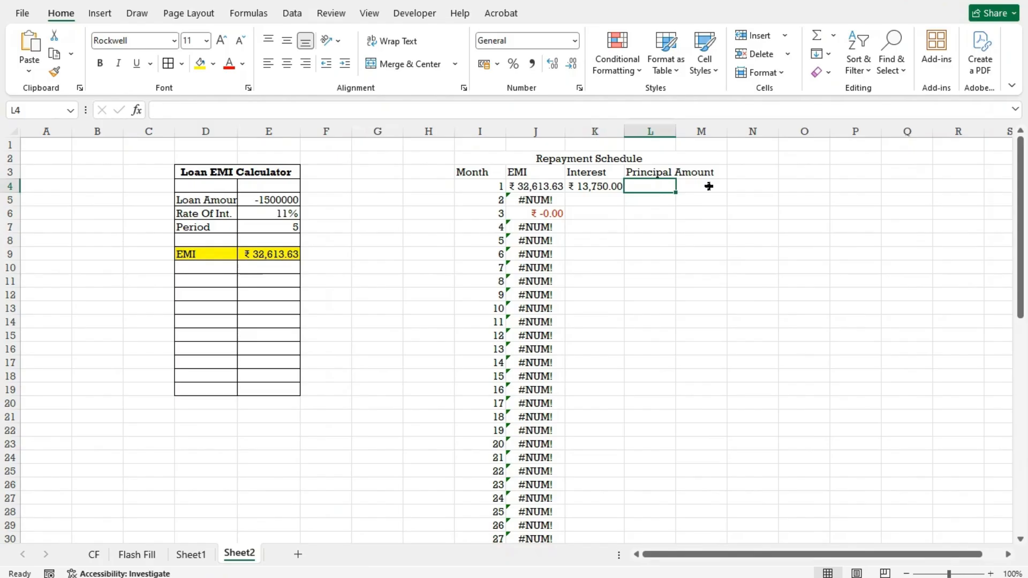
type("=")
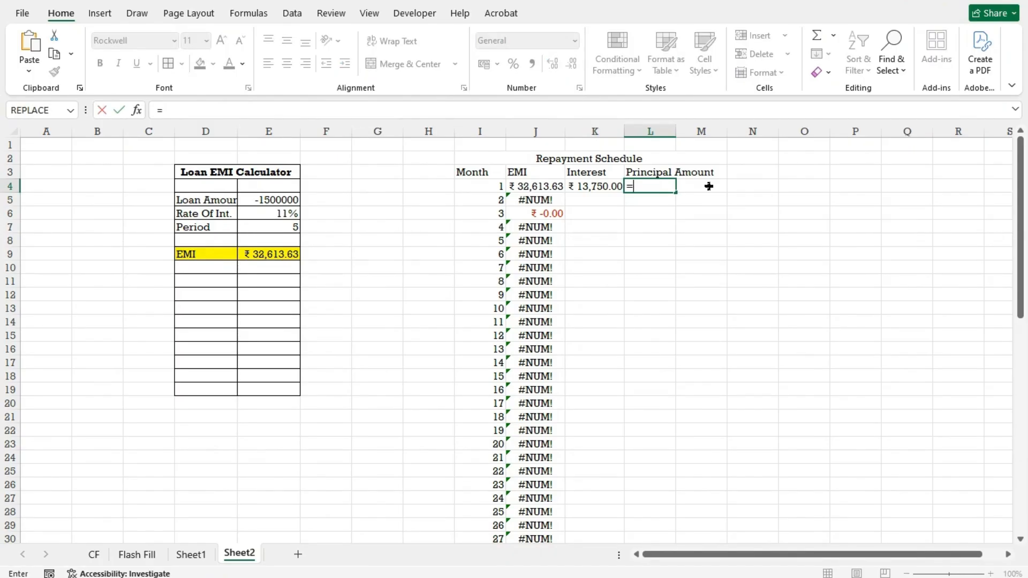
type("ppmt")
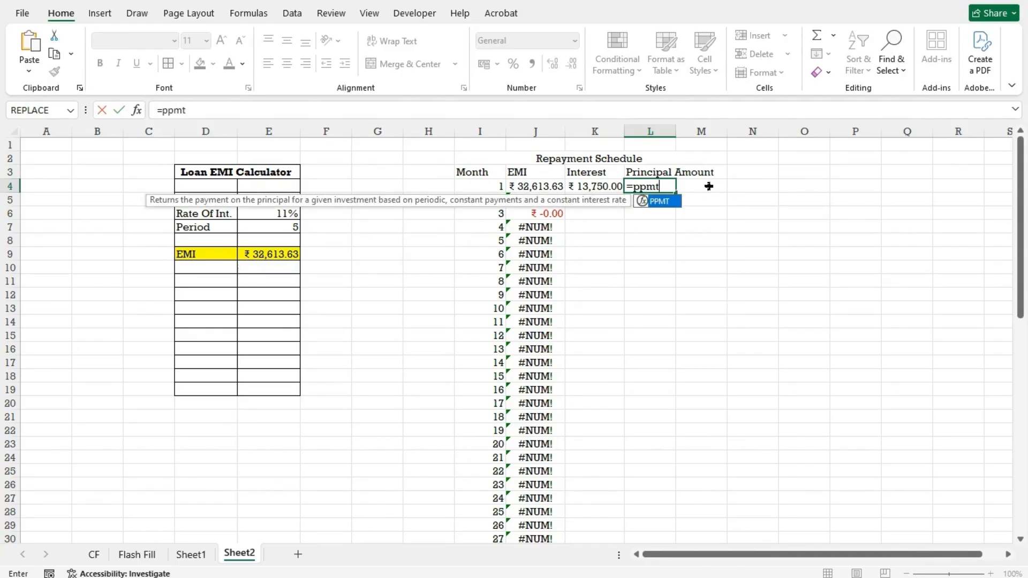
key("Tab")
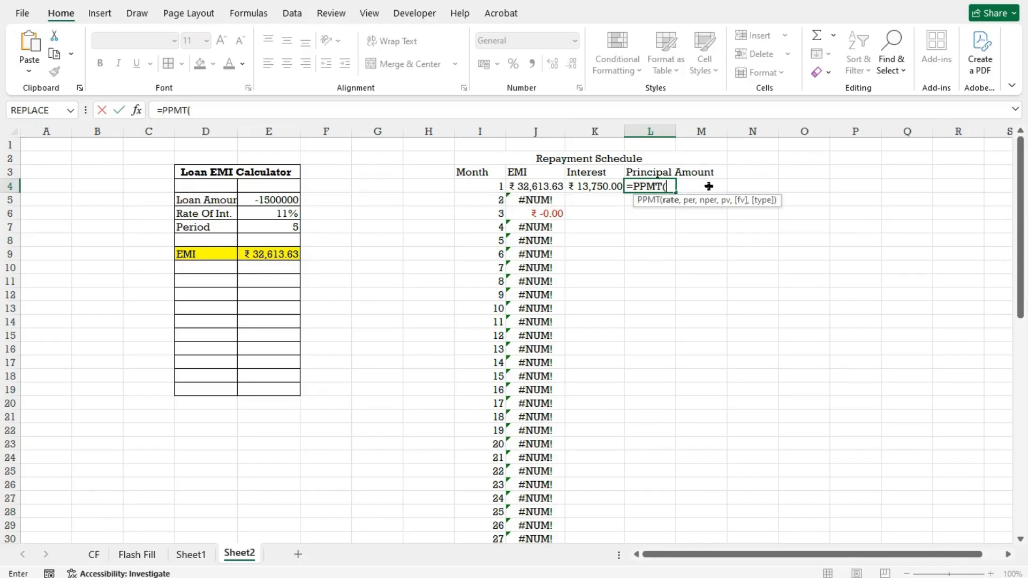
left_click(285, 213)
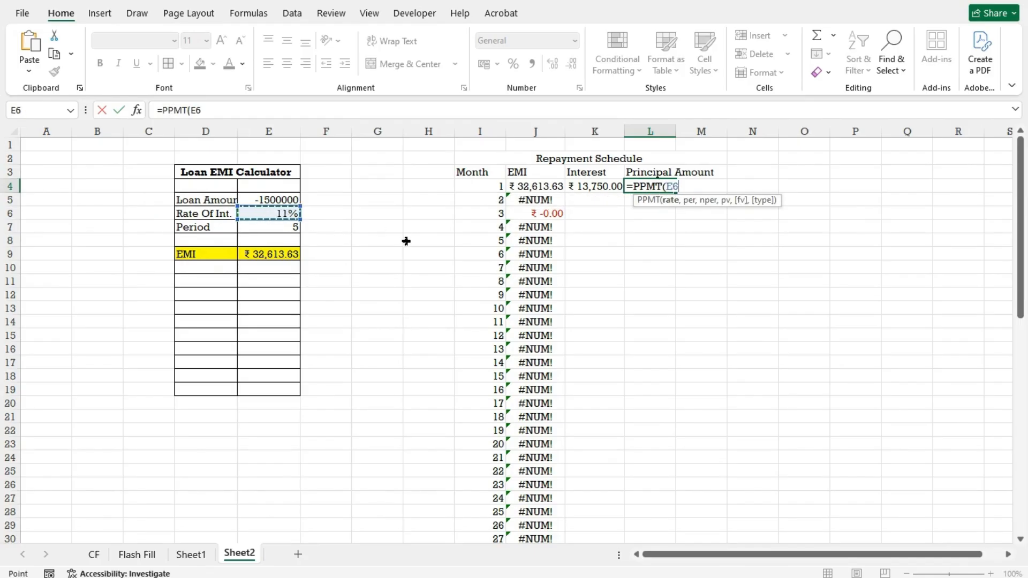
type("/12,")
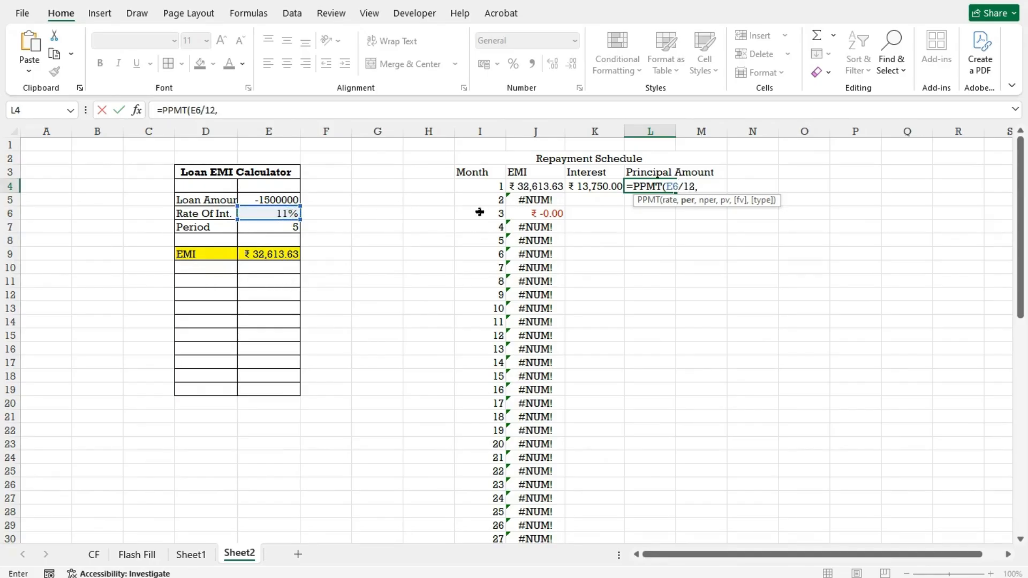
left_click(490, 185)
type(",")
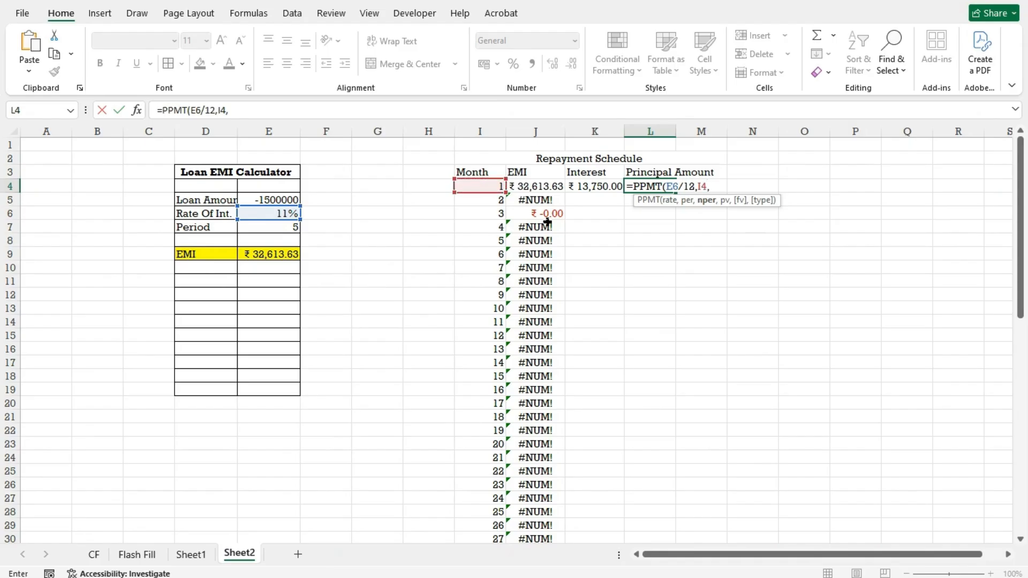
Complete the L4 principal formula with E7*12 as number of periods, E5 as present value, future value empty and type 0.
left_click(277, 227)
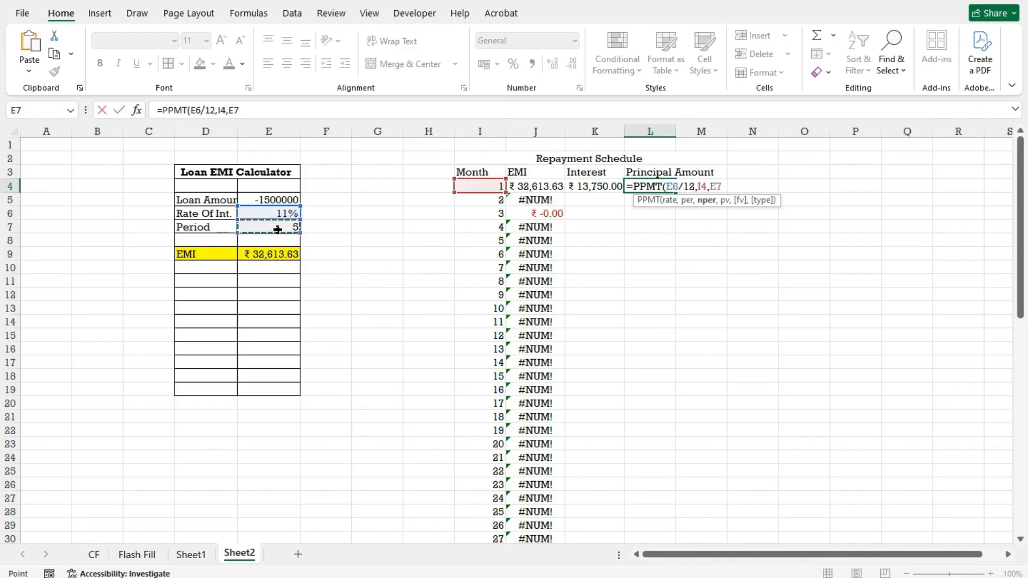
type("*")
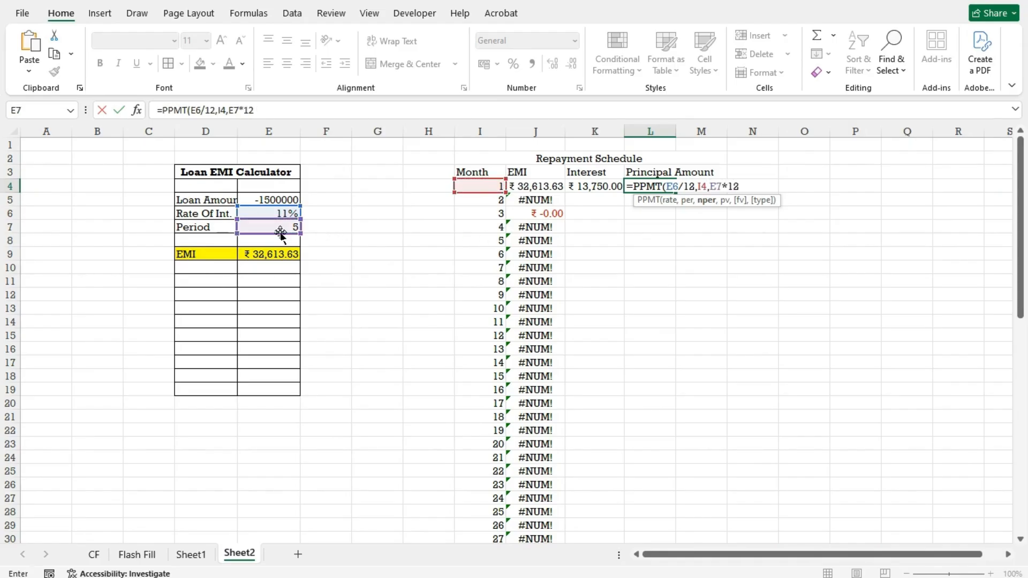
type("12,")
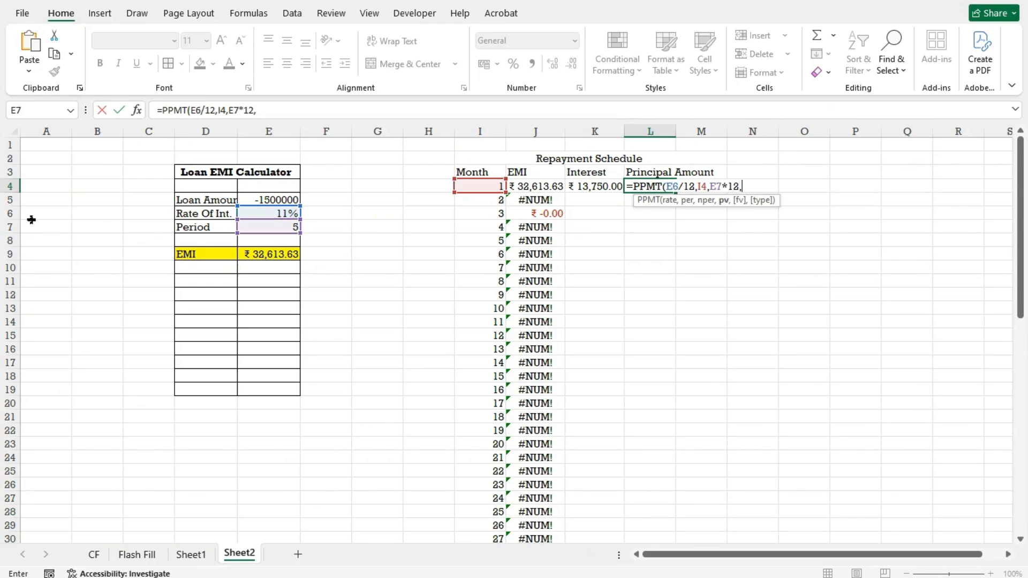
left_click(247, 198)
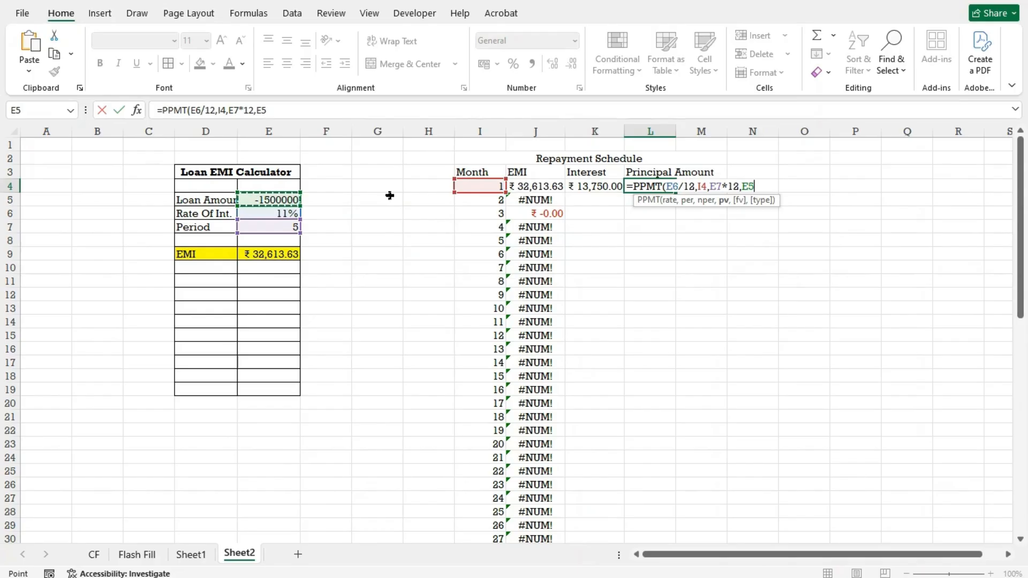
type(",")
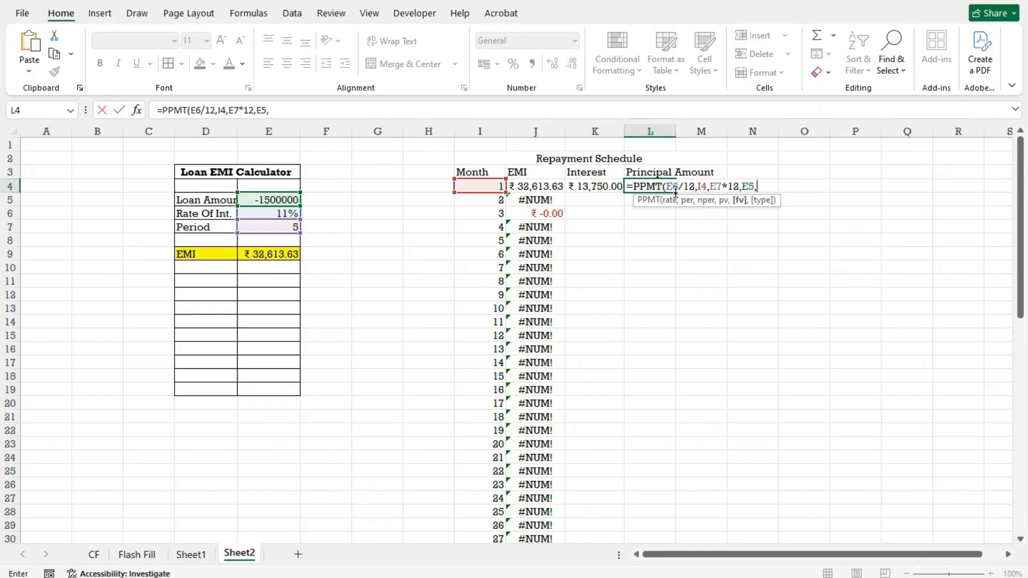
type(",")
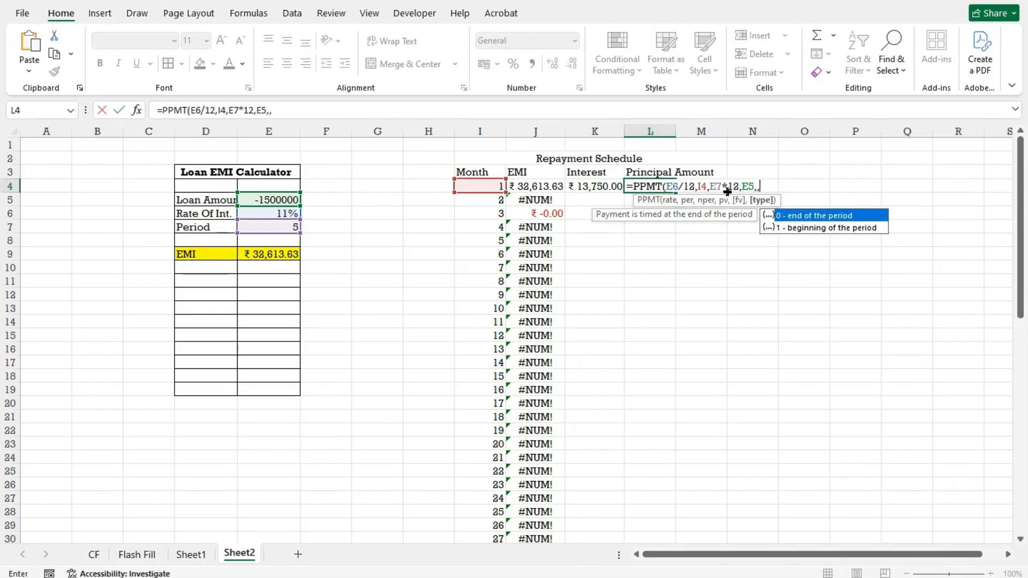
left_click(800, 220)
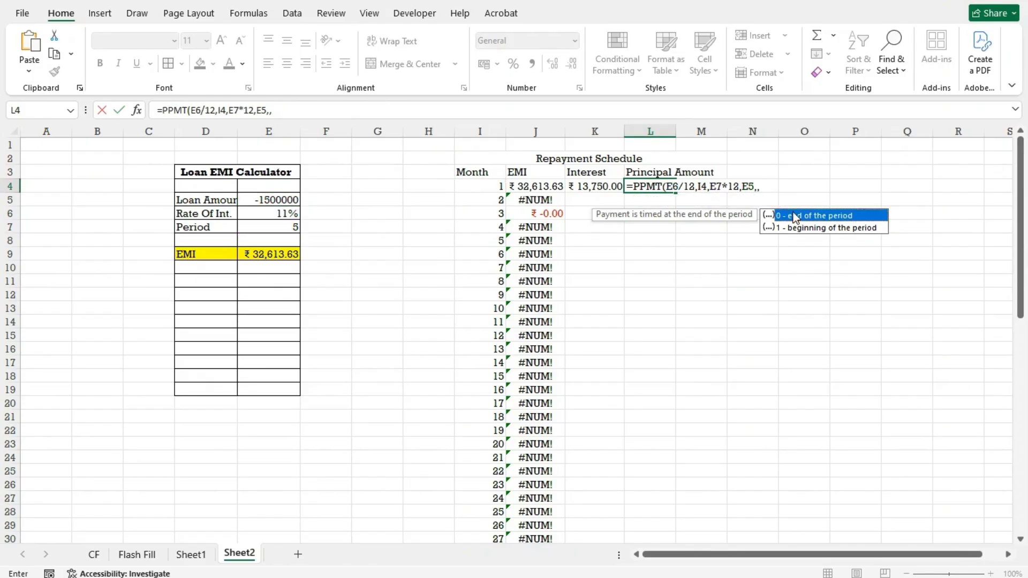
left_click(350, 110)
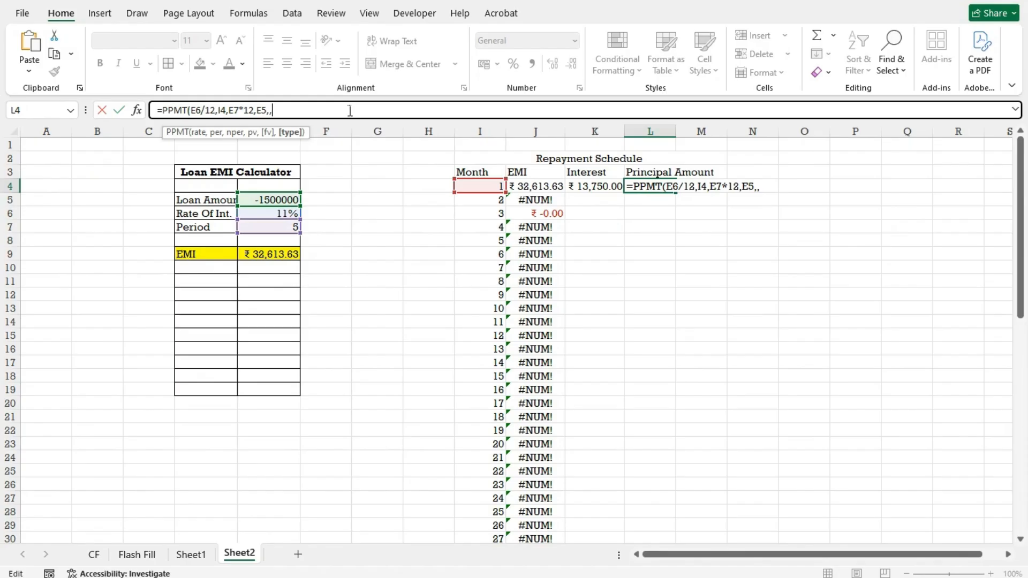
type("0")
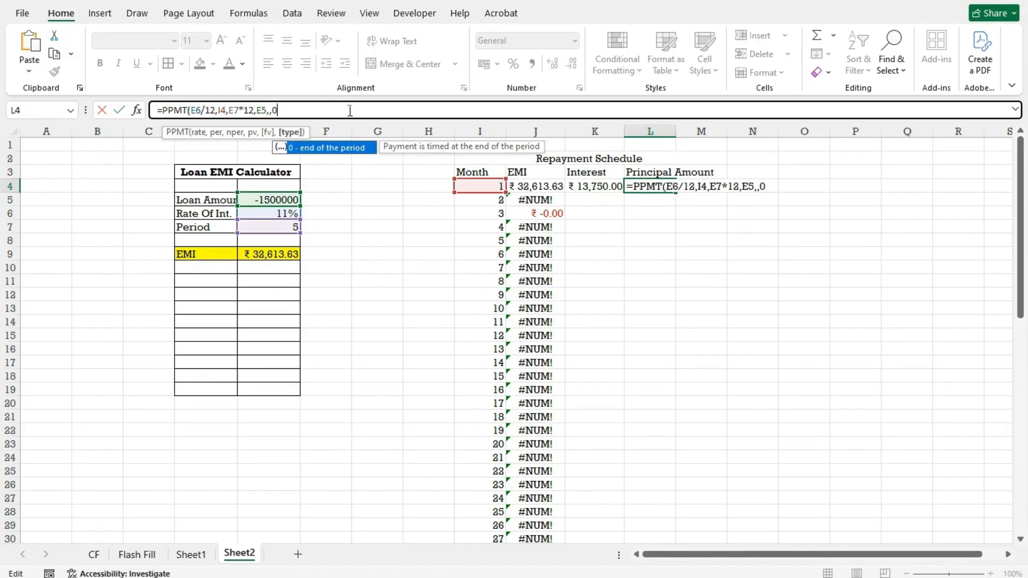
type(")")
key("Return")
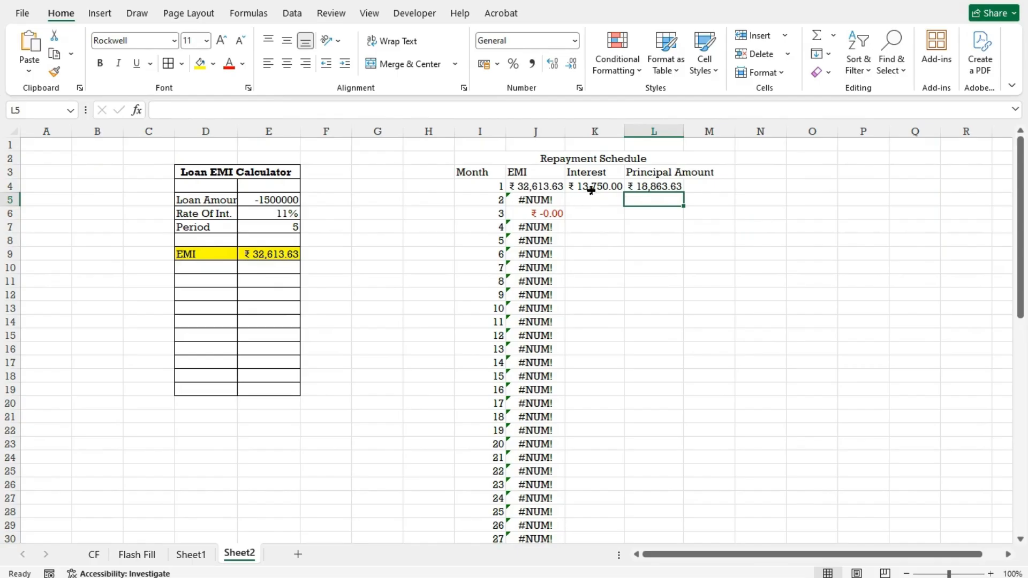
Check the sum of the first month's interest and principal in K4:L4.
left_click(659, 184)
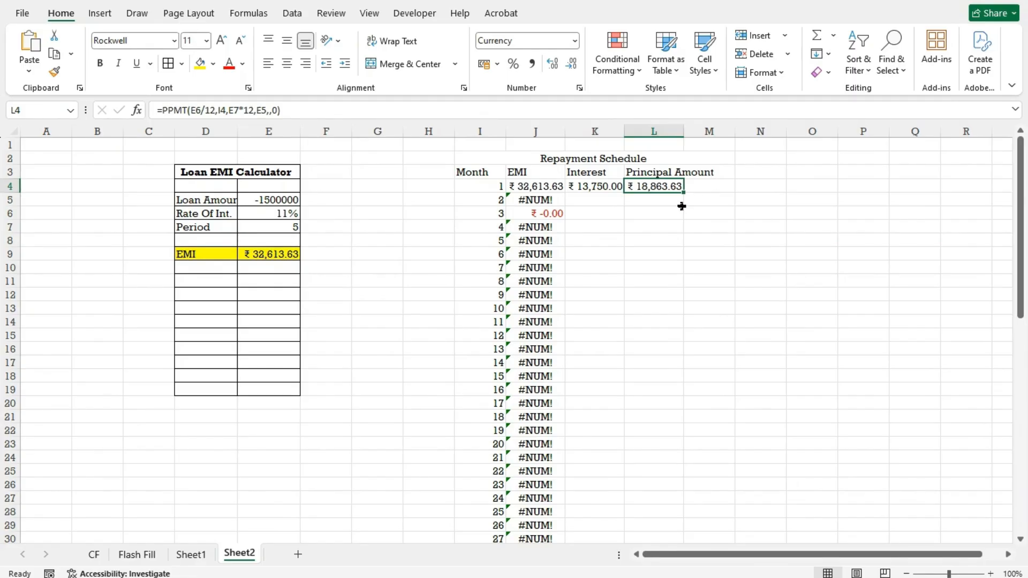
key("shift+Left")
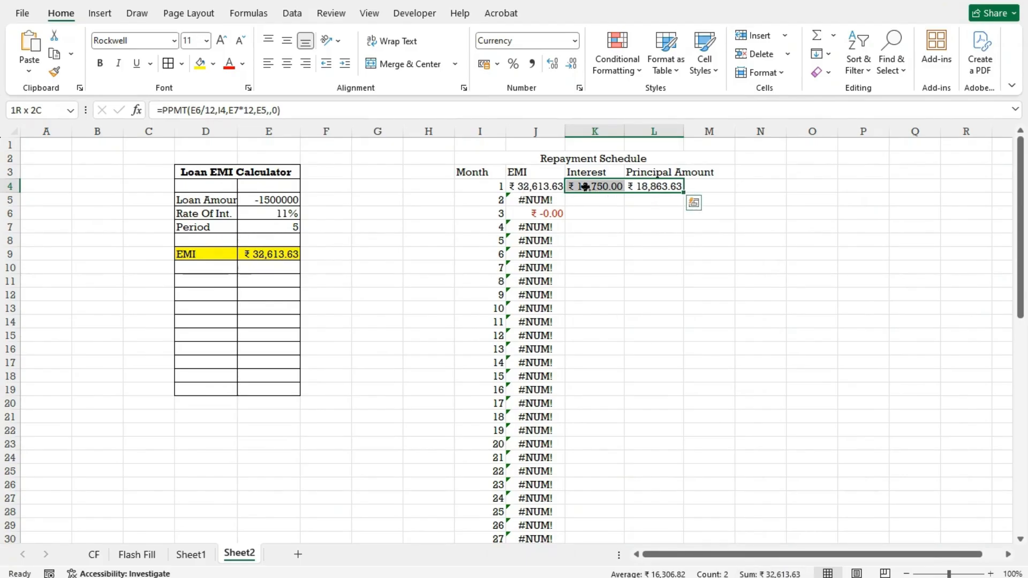
Try to make the J5 EMI formula's references absolute, $E$7, $E$8 and $E$6, and refill the EMI column from J4.
left_click(552, 200)
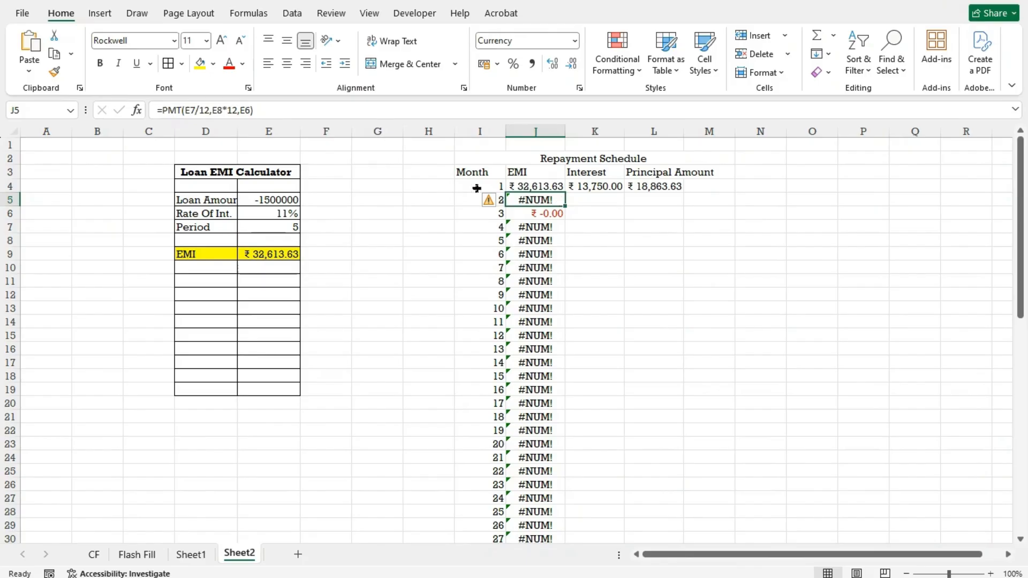
left_click(187, 110)
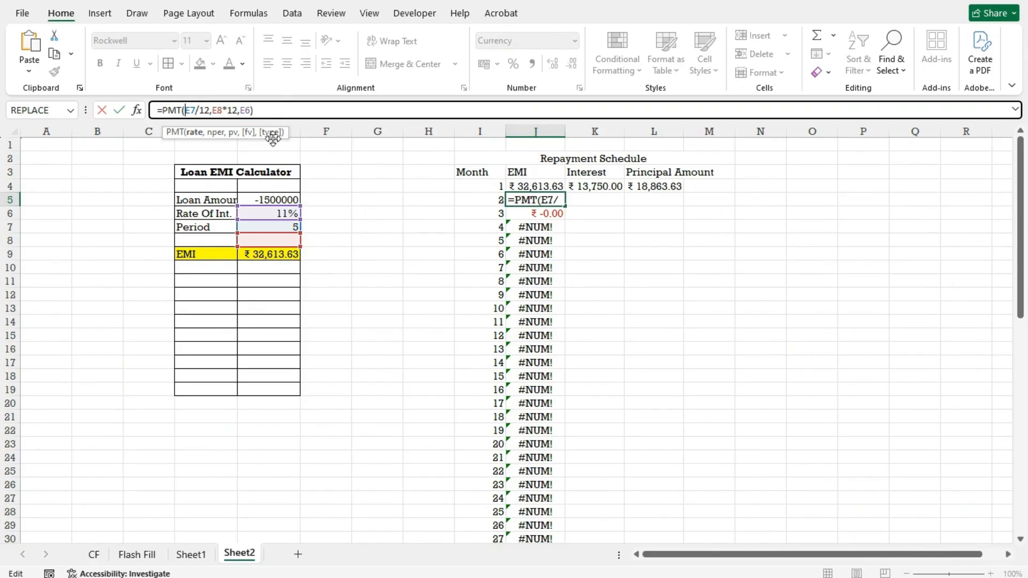
key("F4")
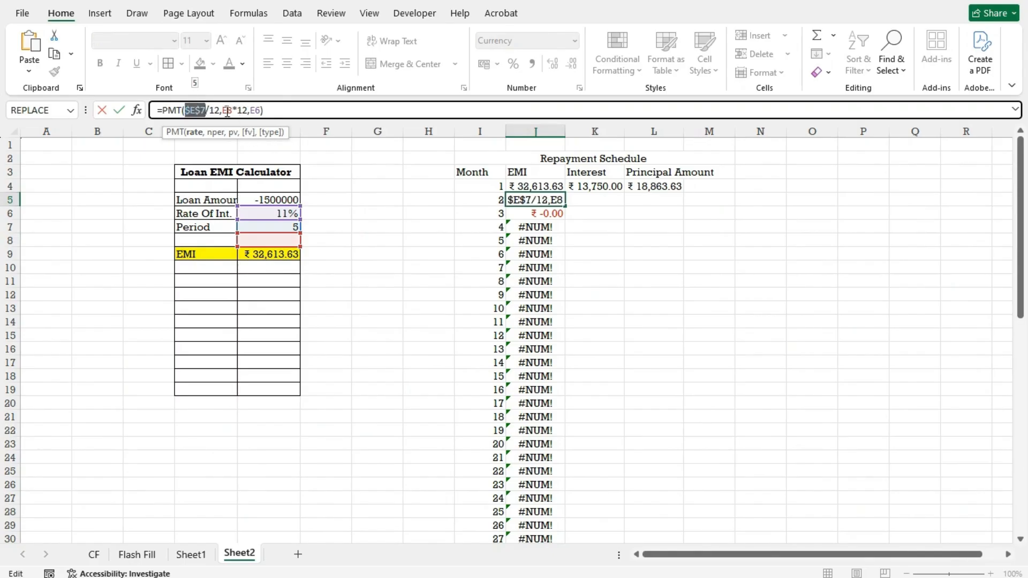
left_click(224, 111)
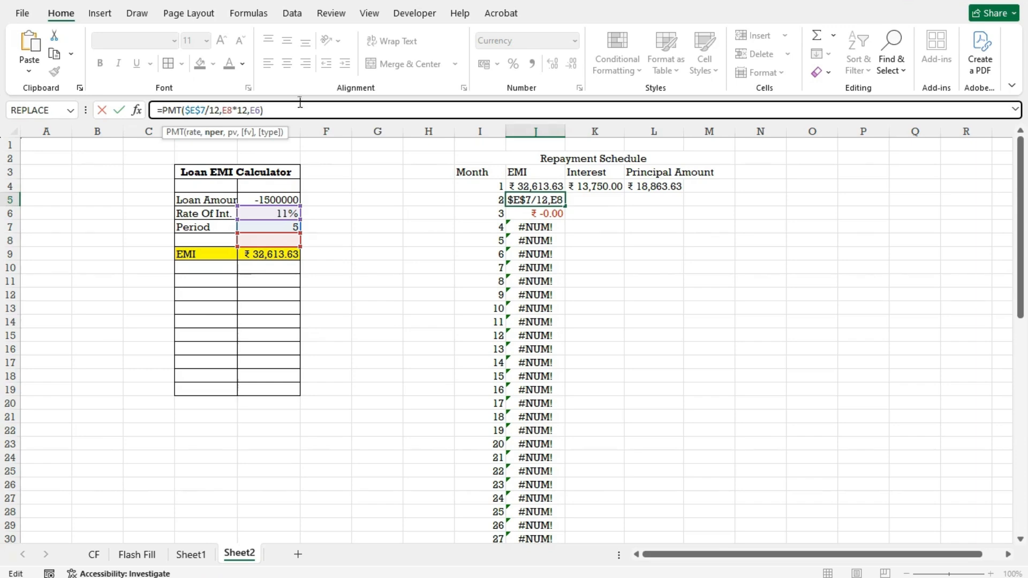
key("F4")
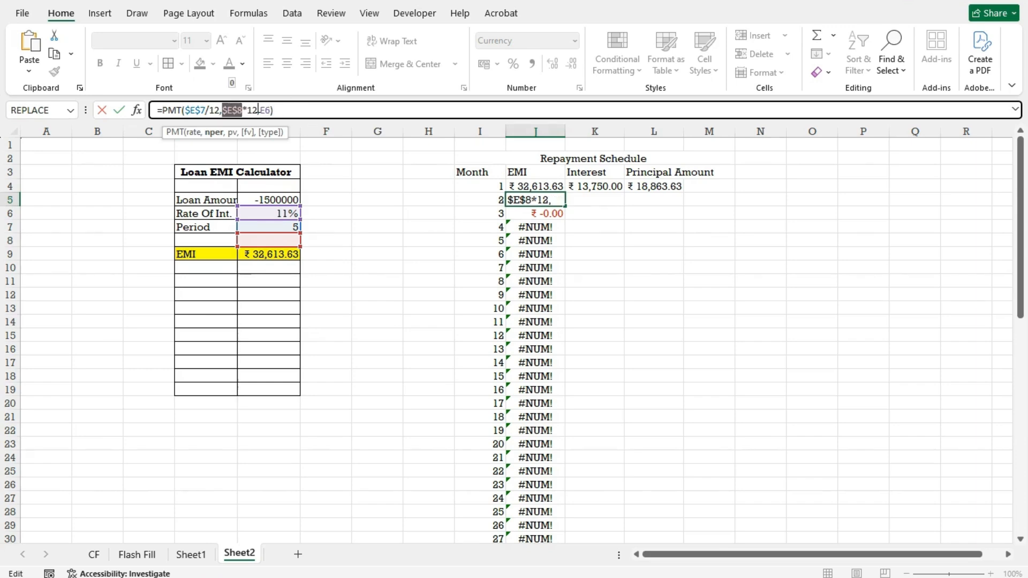
left_click(266, 110)
key("F4")
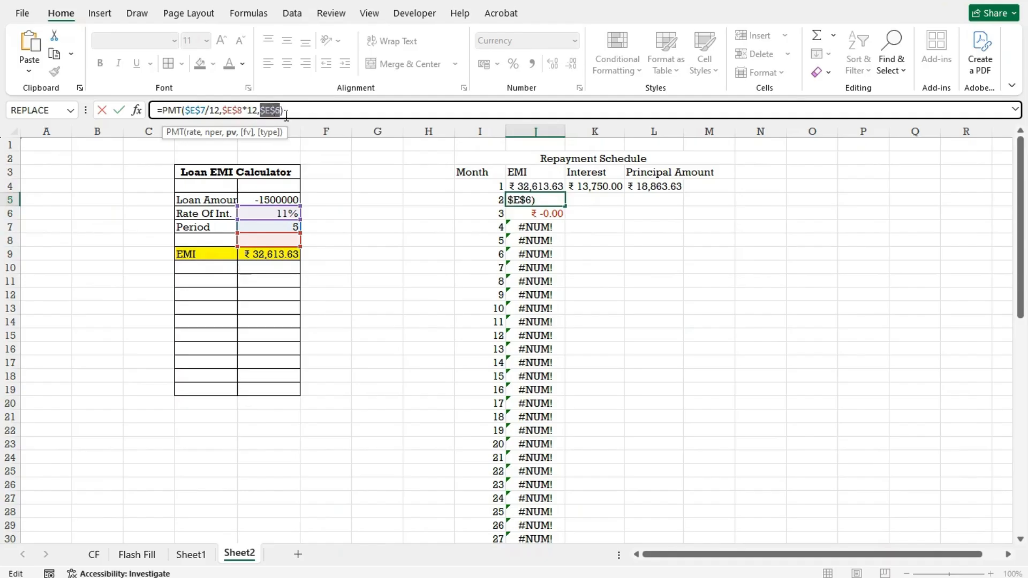
key("Return")
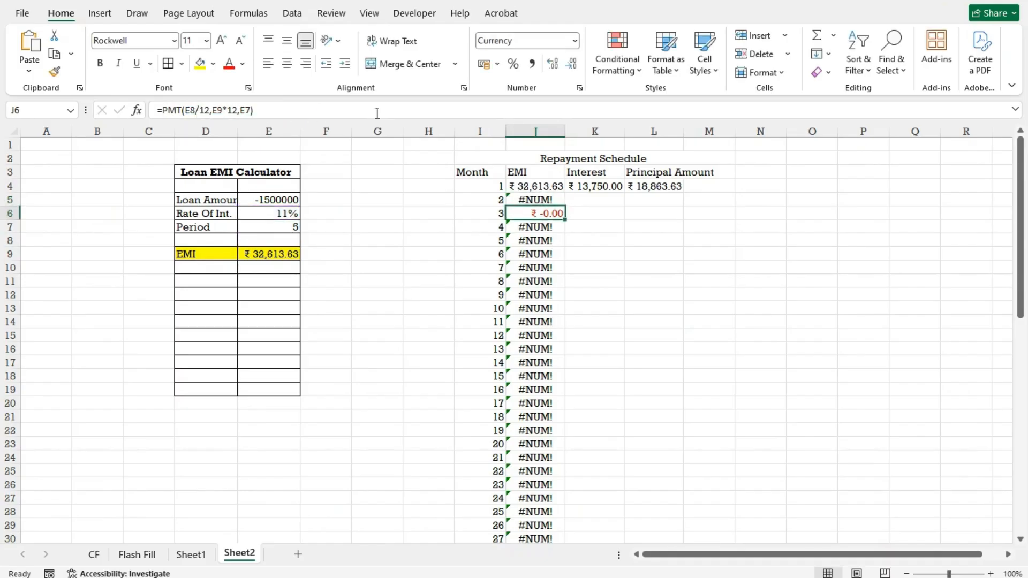
left_click(562, 182)
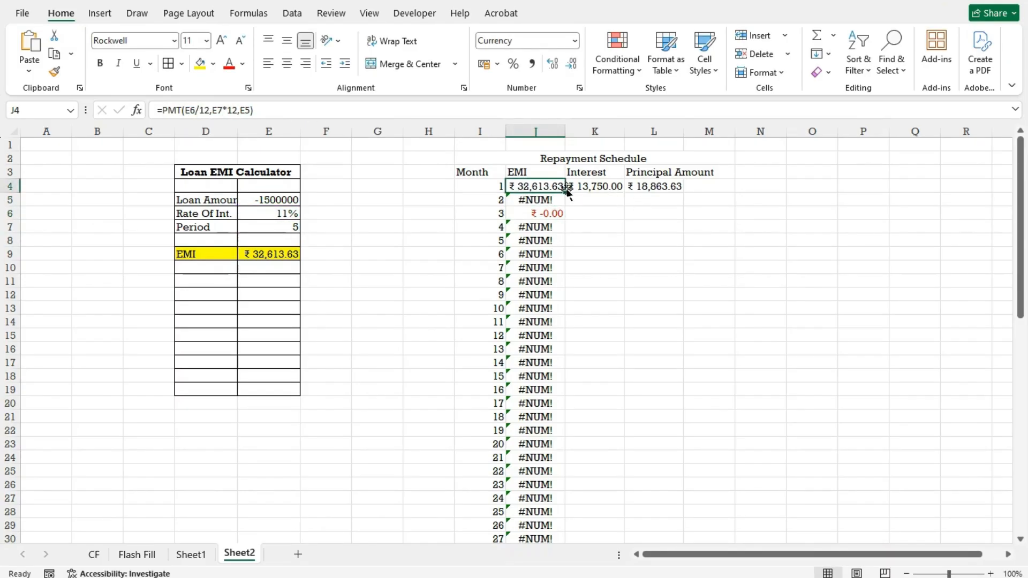
double_click(565, 193)
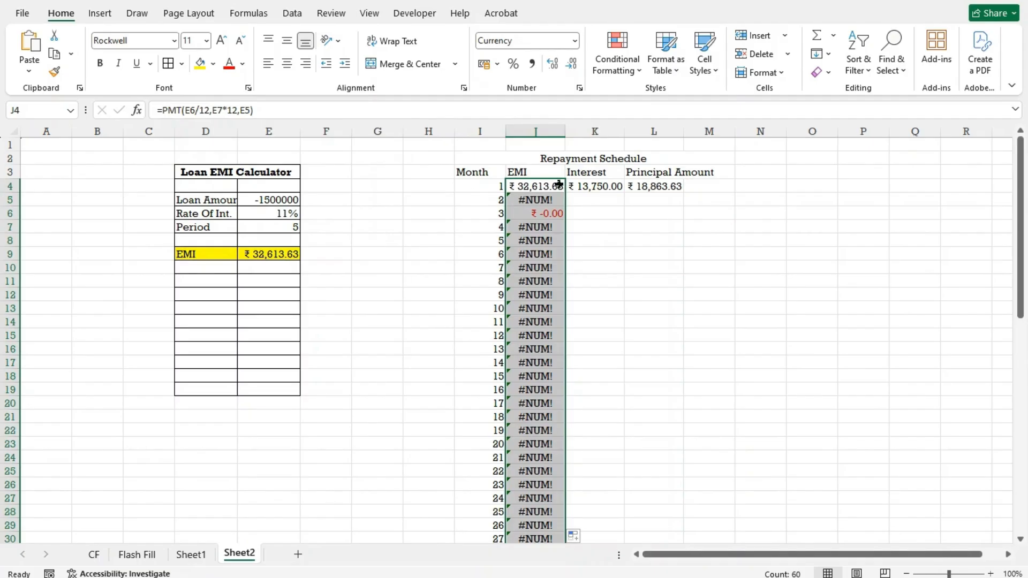
Make the J4 EMI formula's references absolute as =PMT($E$6/12,$E$7*12,$E$5) and fill it down the EMI column.
left_click(558, 184)
left_click(189, 114)
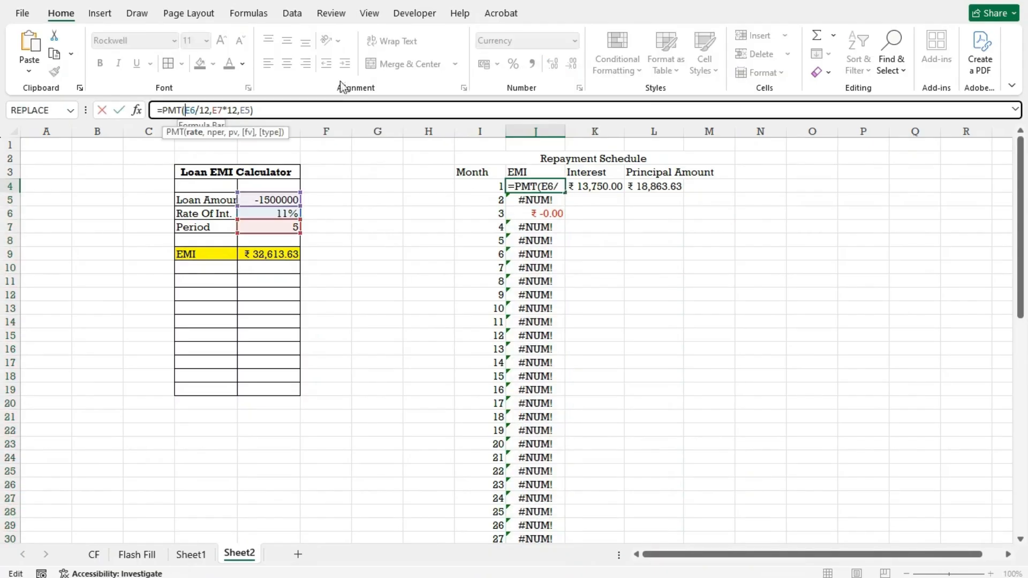
key("F4")
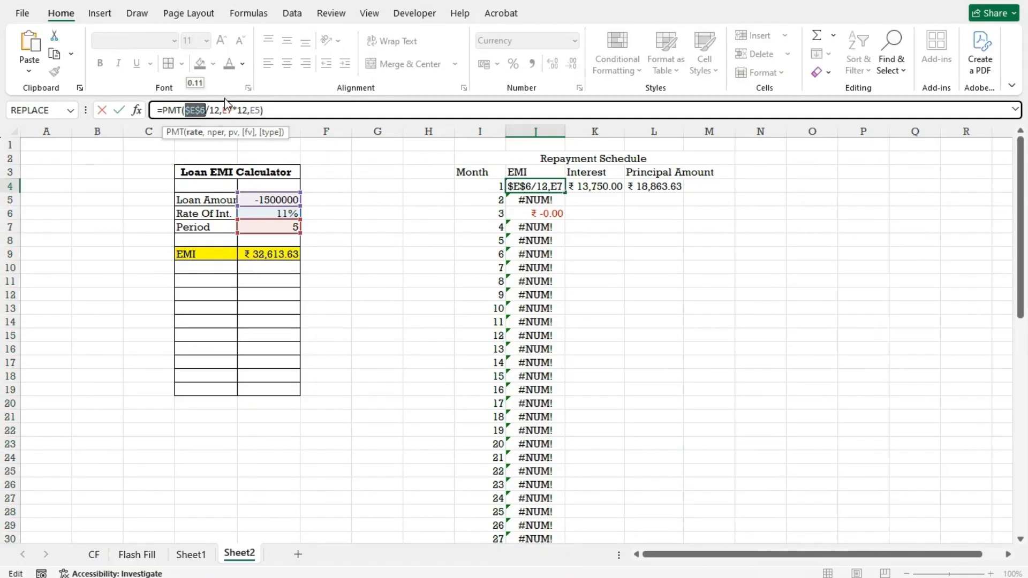
left_click(223, 110)
key("F4")
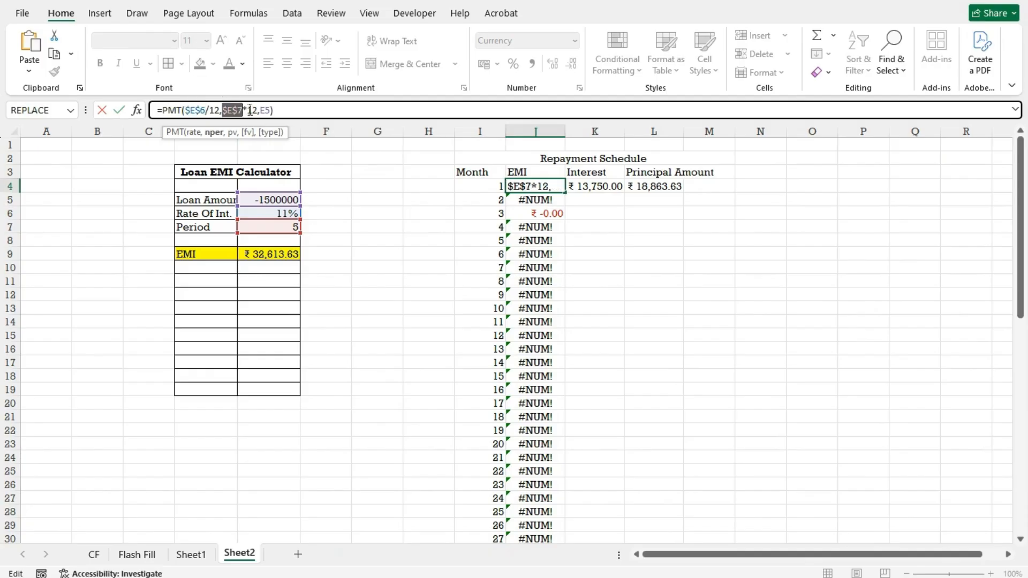
left_click(258, 110)
left_click(260, 110)
key("F4")
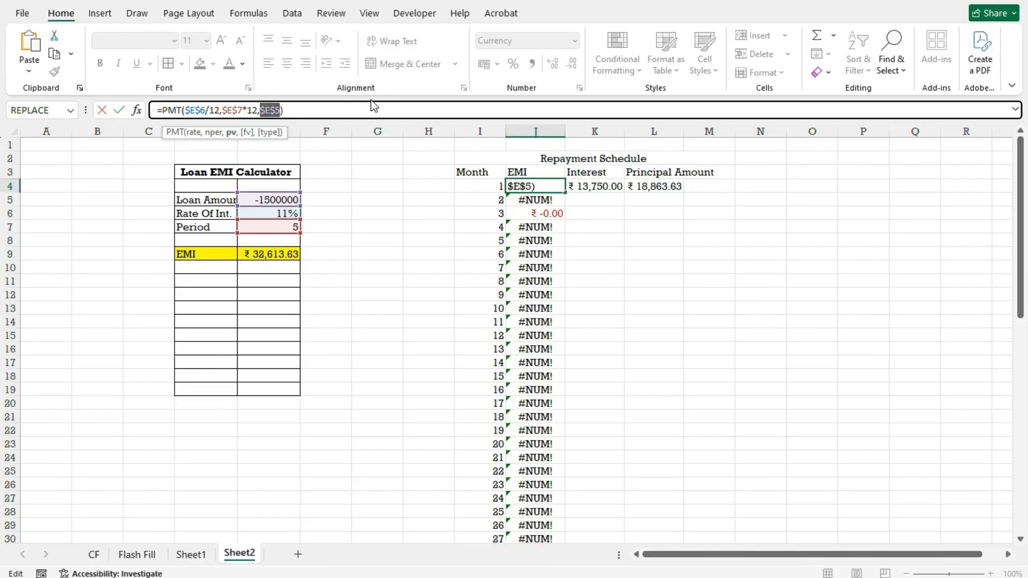
key("Return")
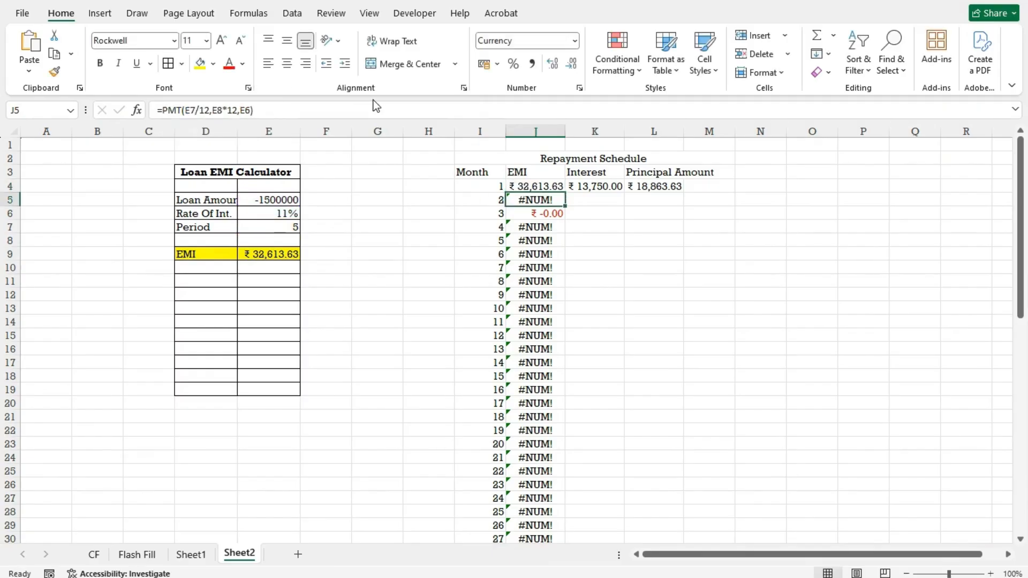
left_click(542, 185)
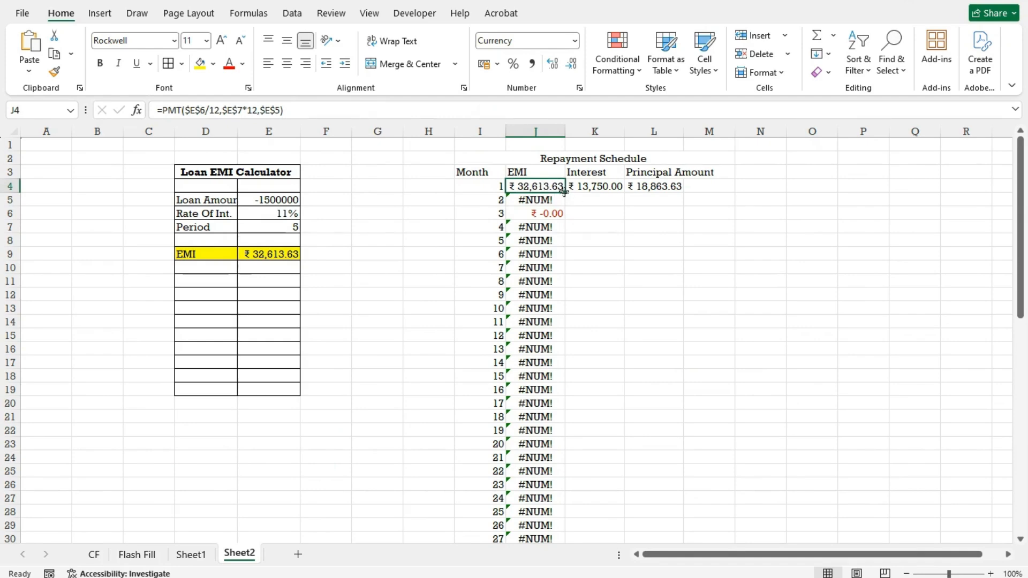
double_click(564, 193)
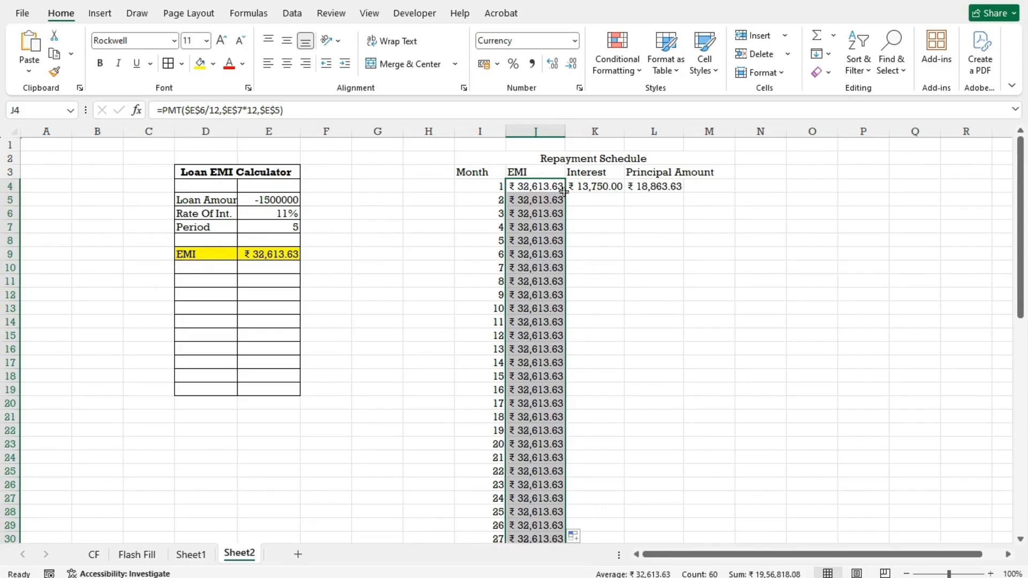
Make the K4 interest formula's references absolute as =IPMT($E$6/12,I4,$E$7*12,$E$5,,0) and fill it down the Interest column.
left_click(585, 187)
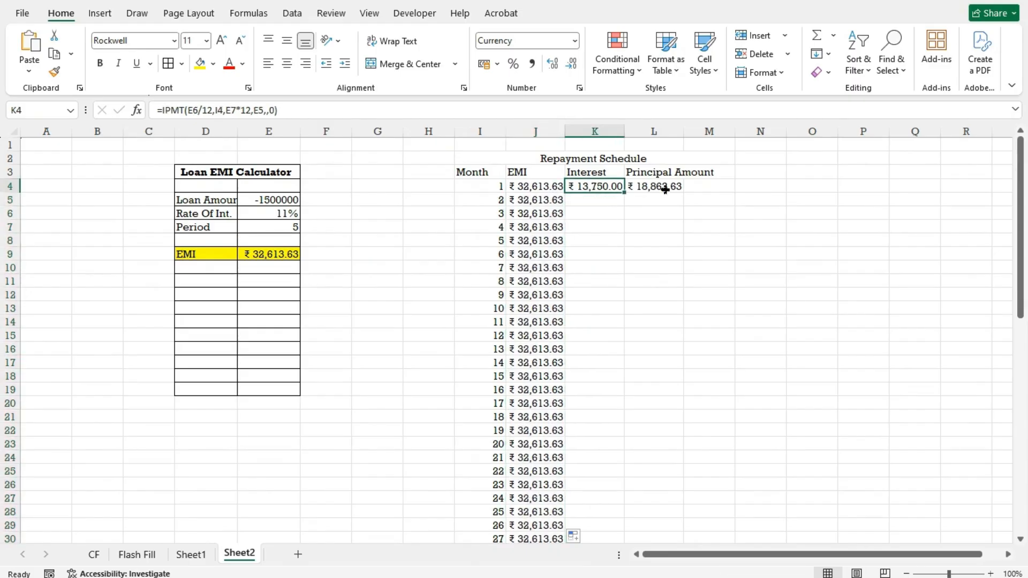
left_click(188, 111)
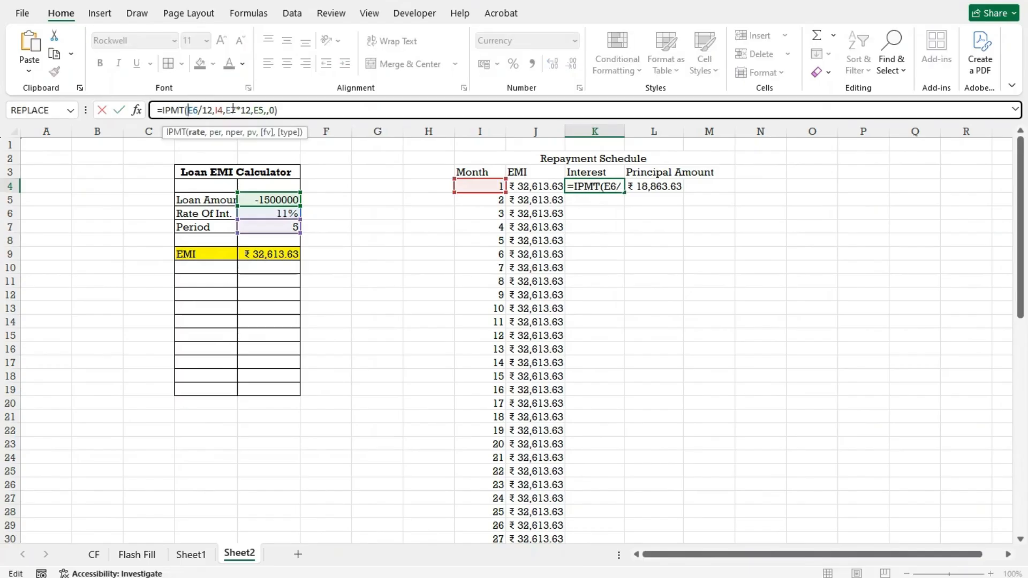
key("F4")
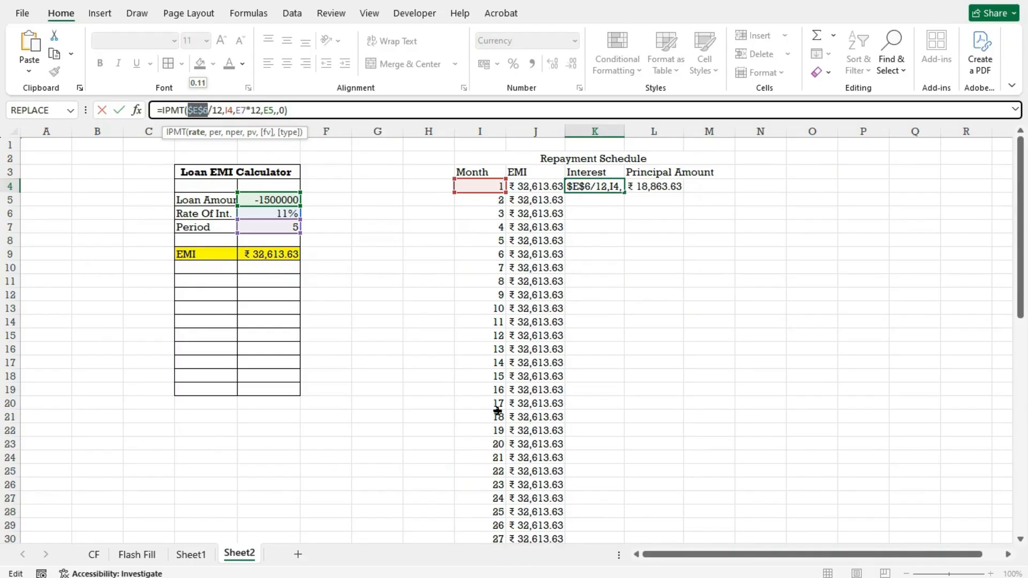
left_click(237, 110)
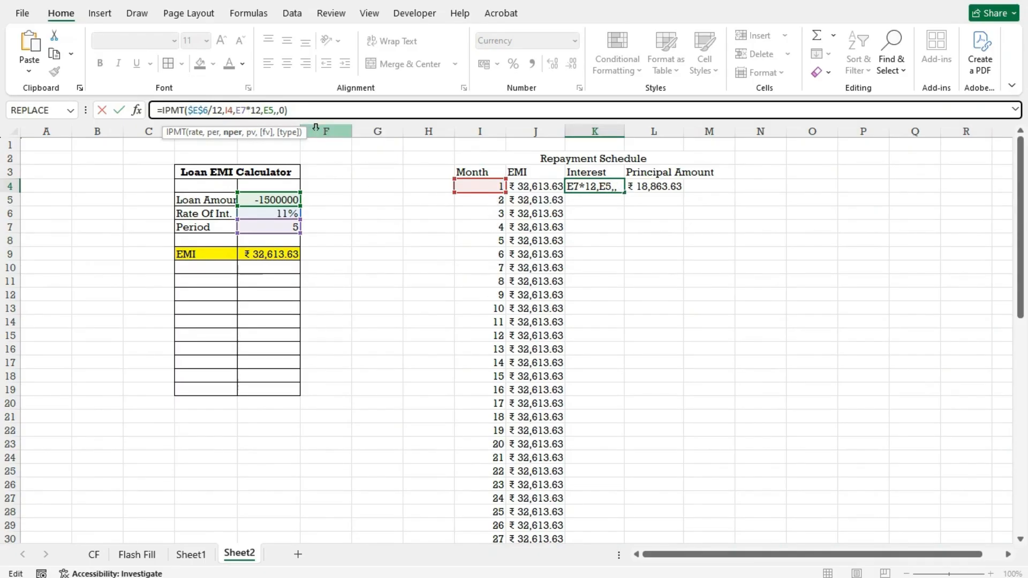
key("F4")
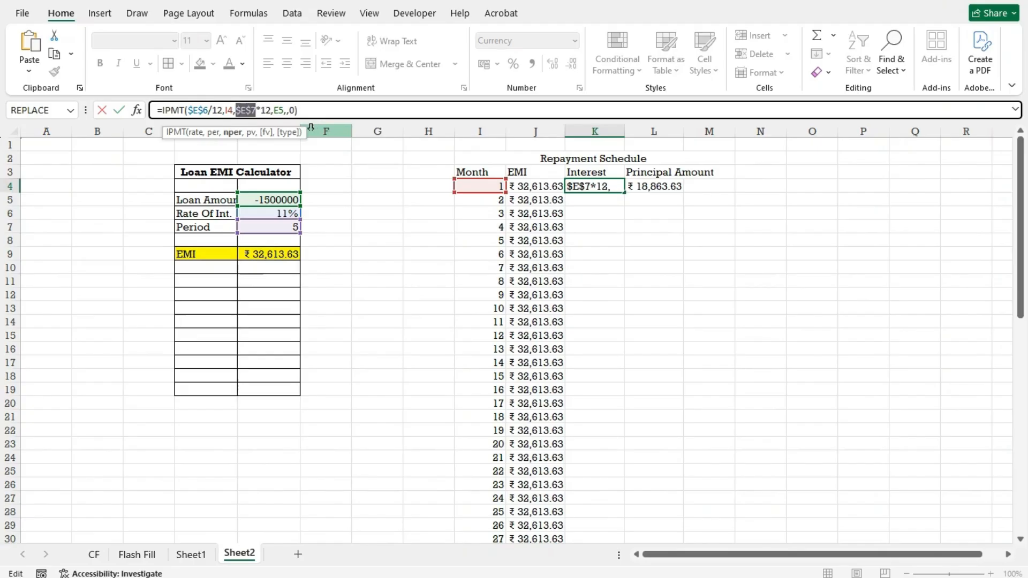
left_click(272, 110)
left_click(276, 110)
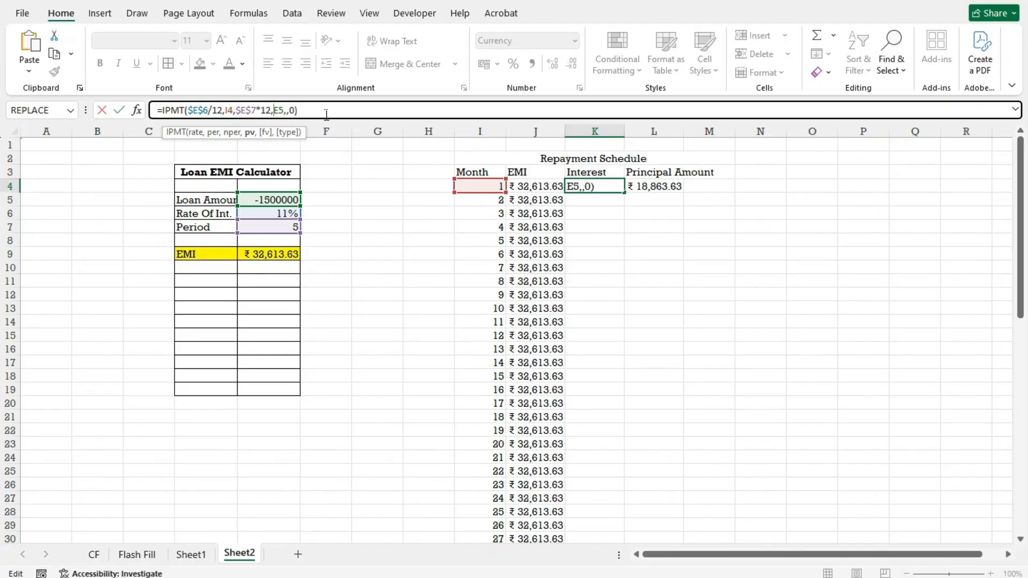
key("F4")
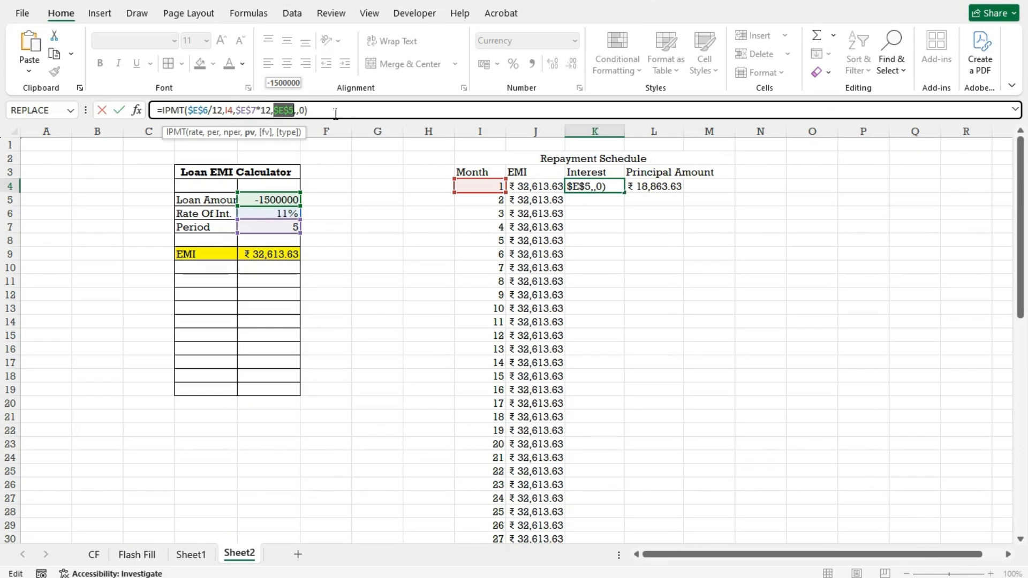
key("Return")
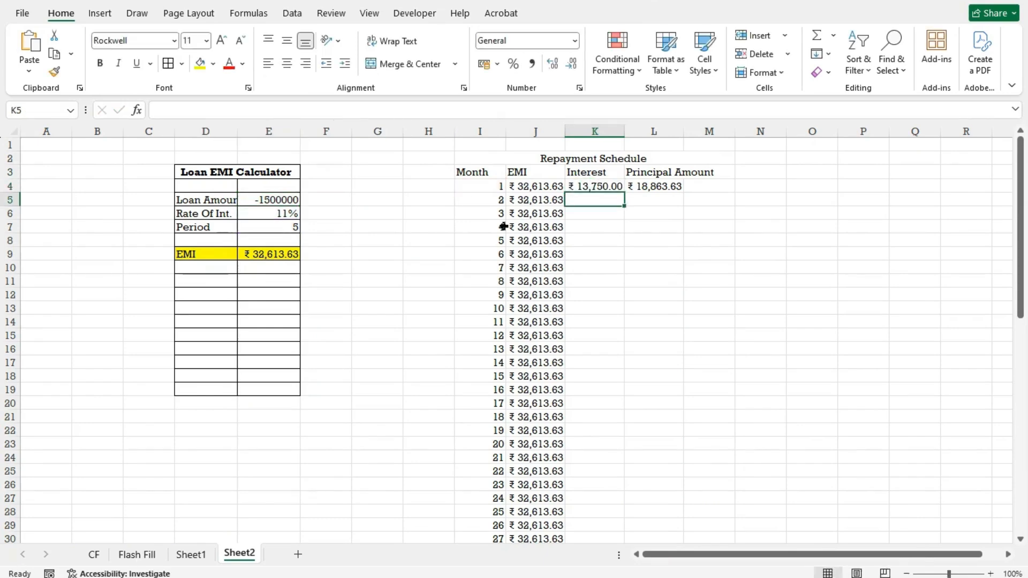
left_click(603, 186)
double_click(623, 191)
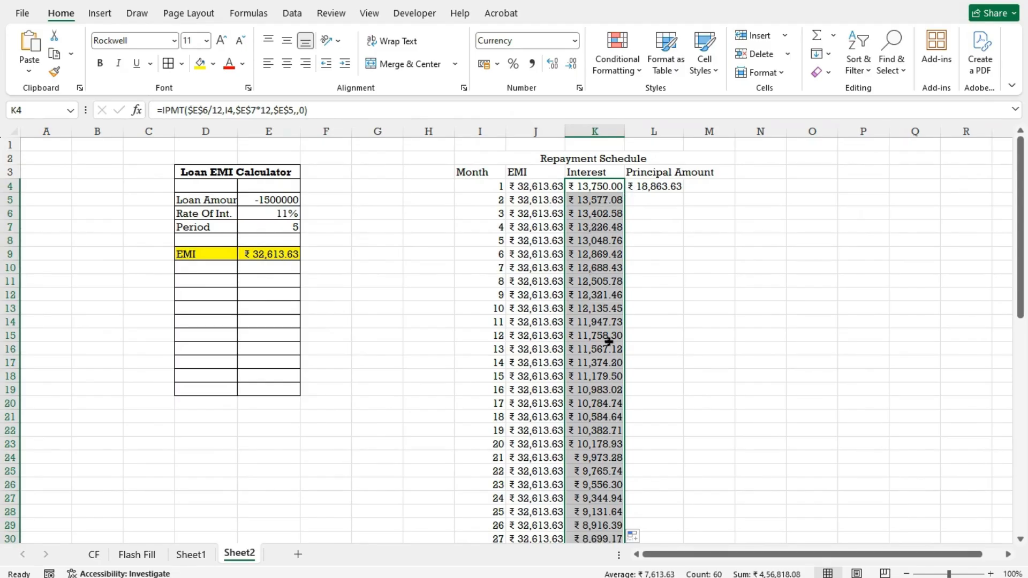
Make the L4 principal formula's references absolute as =PPMT($E$6/12,I4,$E$7*12,$E$5,,0) and fill it down the Principal Amount column.
left_click(657, 188)
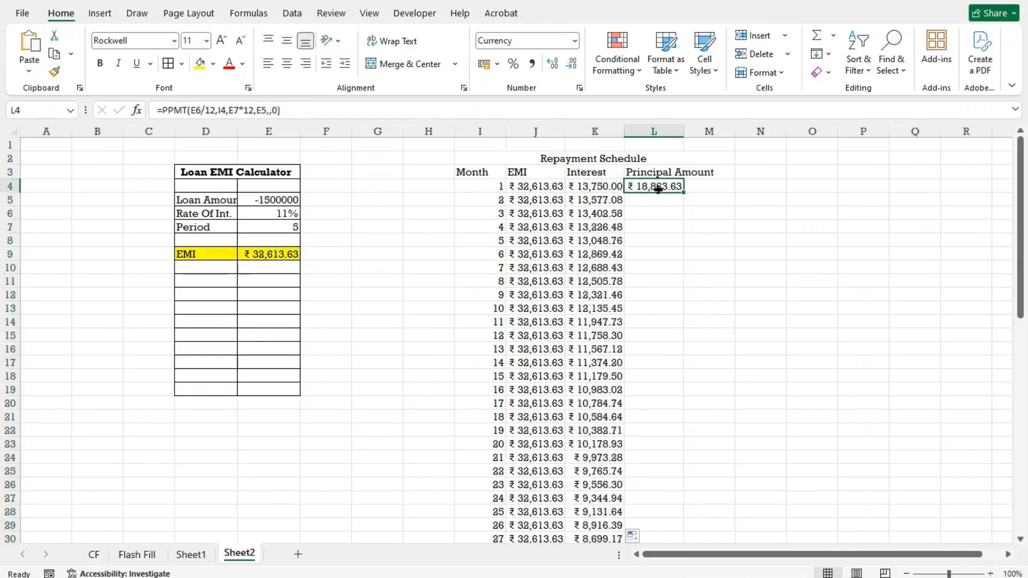
left_click(193, 111)
key("F4")
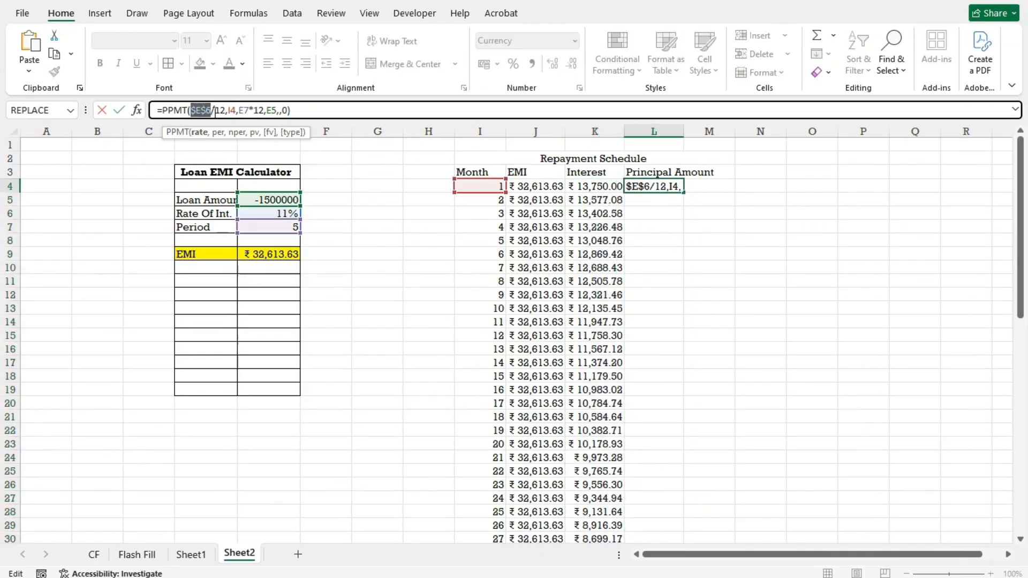
left_click(236, 111)
key("F4")
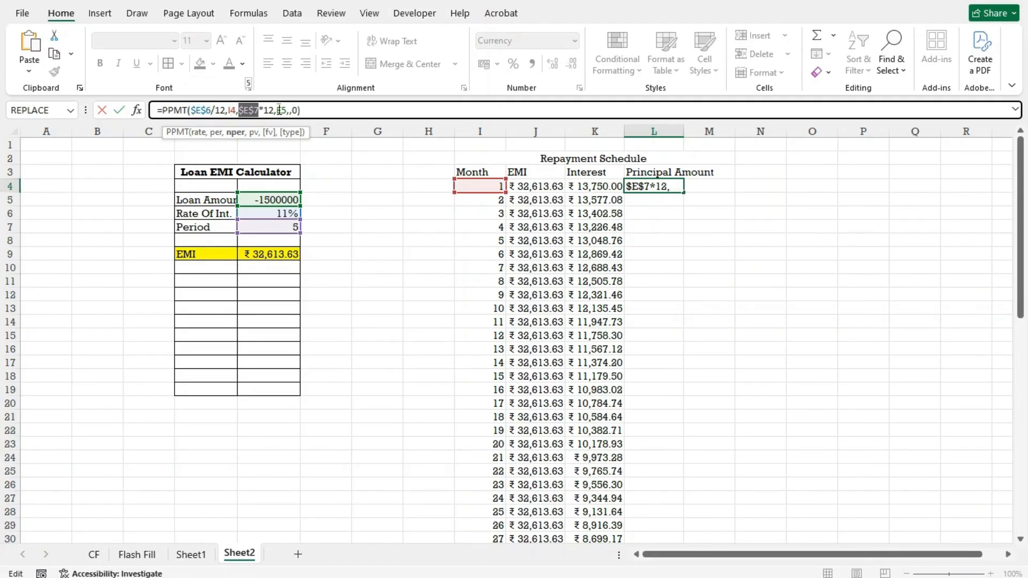
left_click(280, 110)
key("F4")
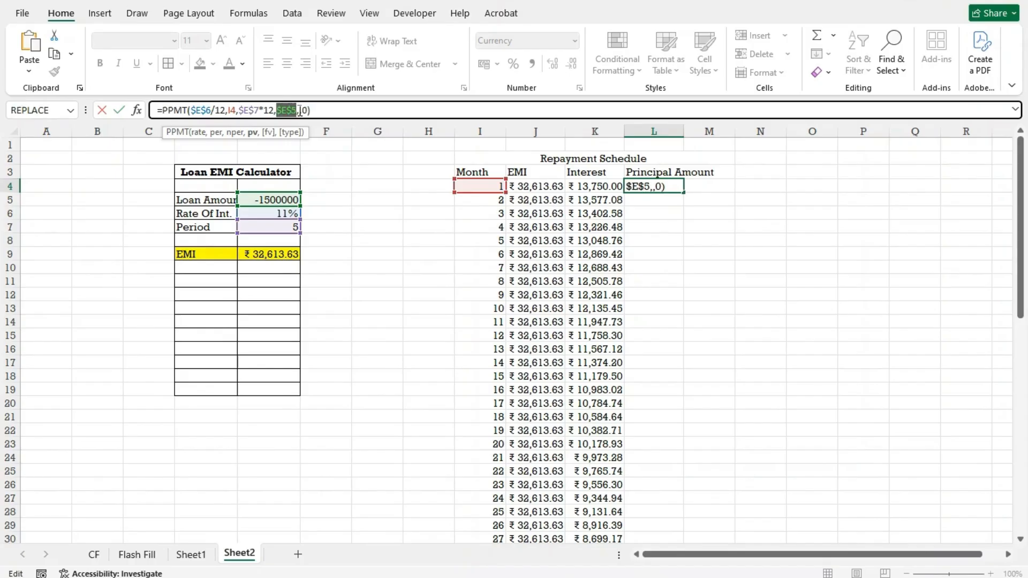
left_click(325, 111)
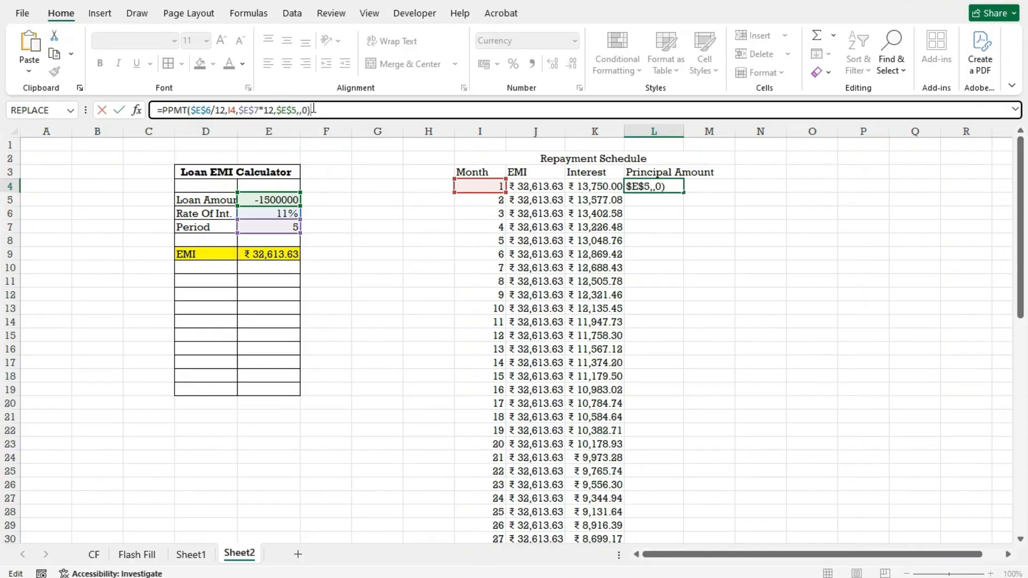
key("Return")
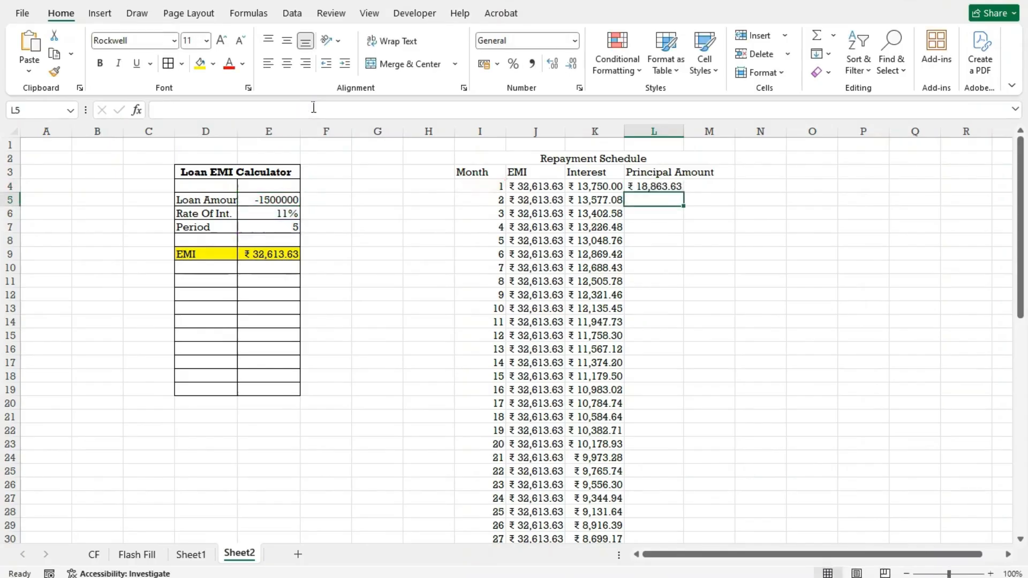
left_click(674, 190)
double_click(684, 196)
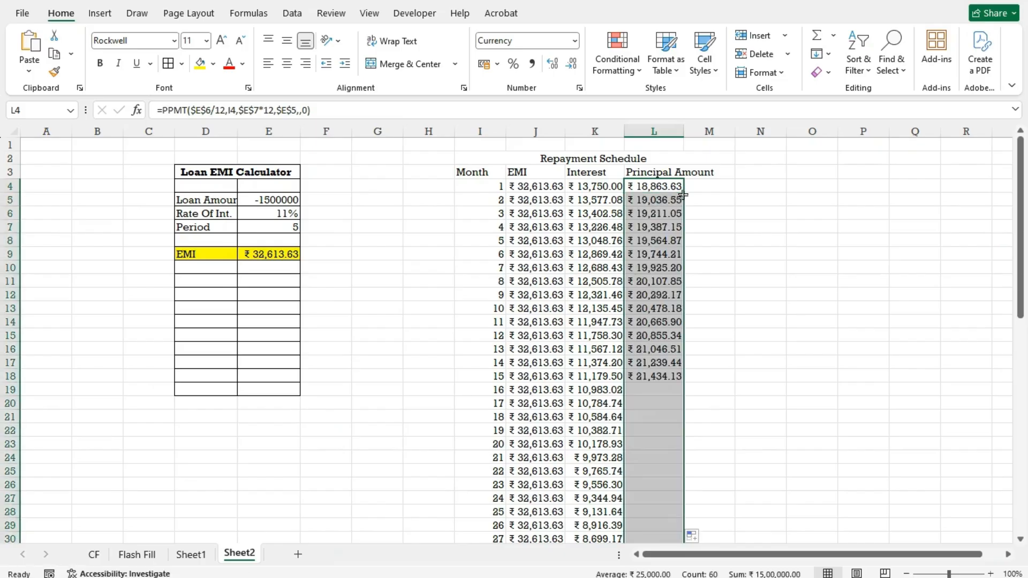
scroll(673, 294, "down", 5)
scroll(673, 294, "down", 9)
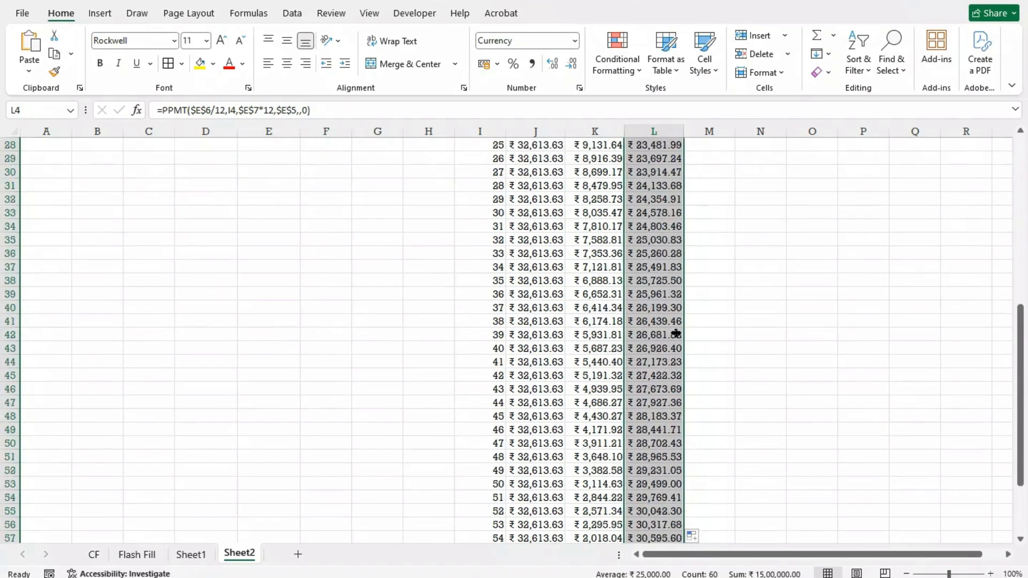
left_click(526, 416)
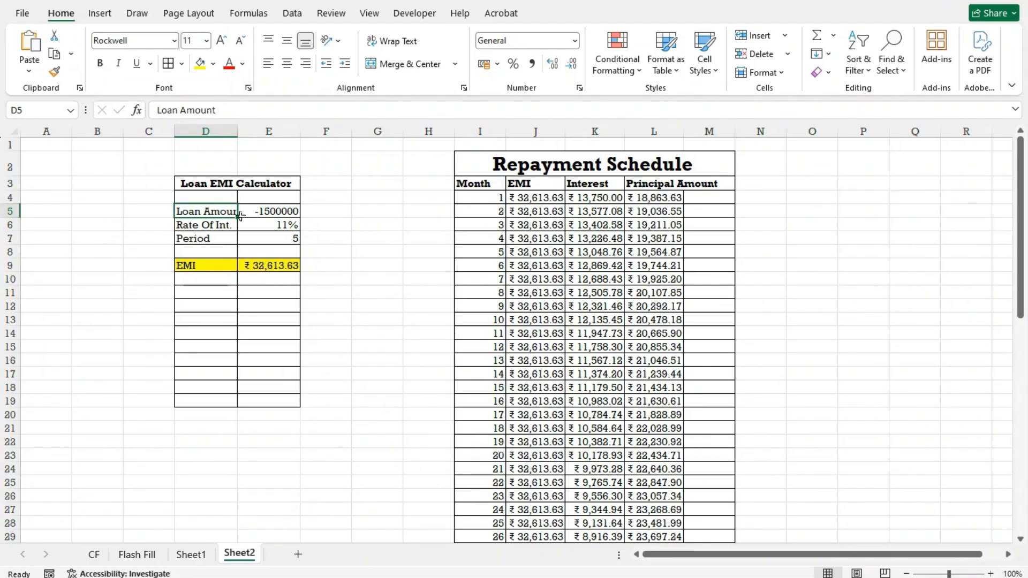
Autofit column D's width and bold the calculator labels Loan Amount, Rate Of Int., Period and EMI.
double_click(235, 137)
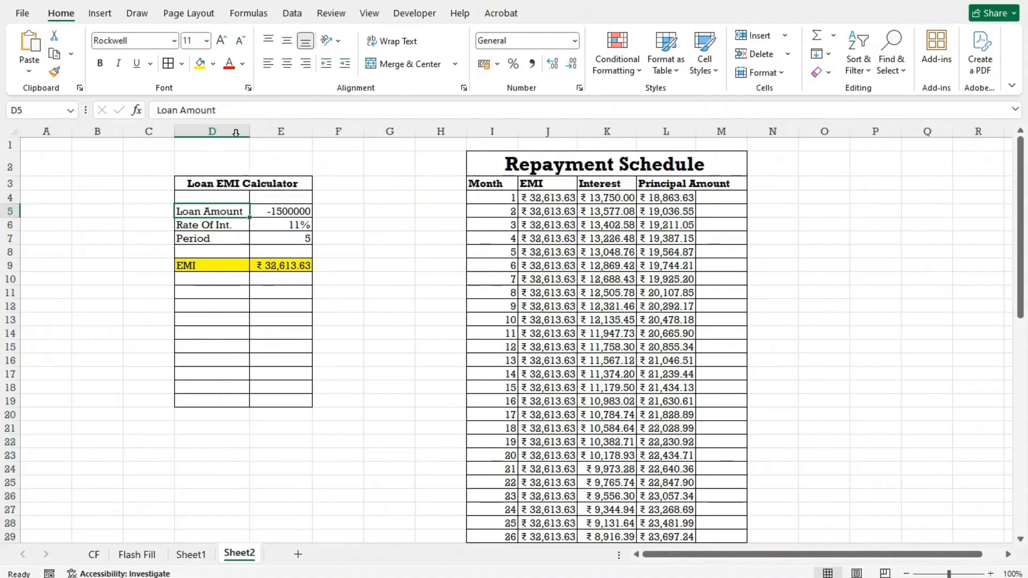
left_click(100, 63)
left_click(196, 228)
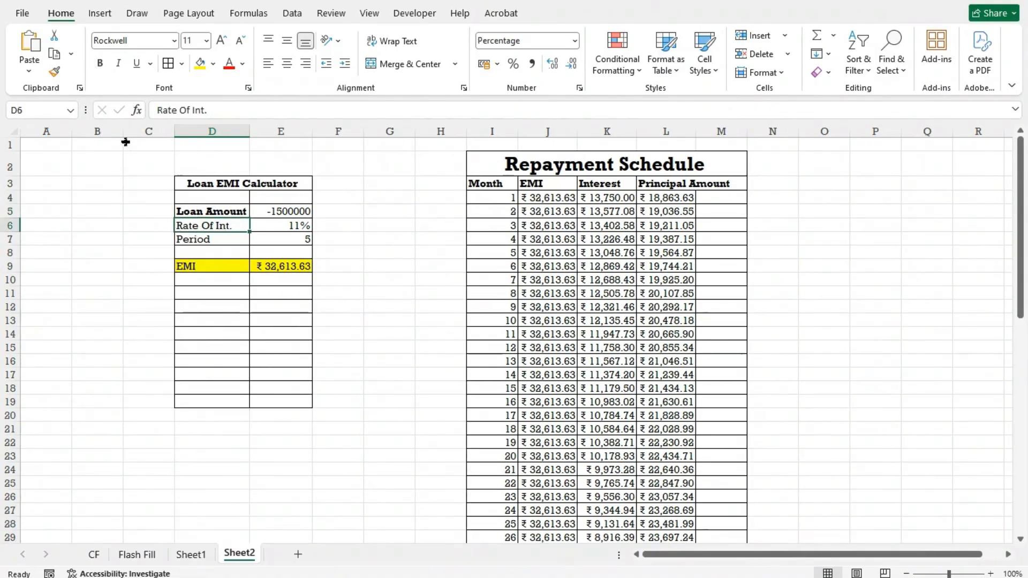
left_click(94, 66)
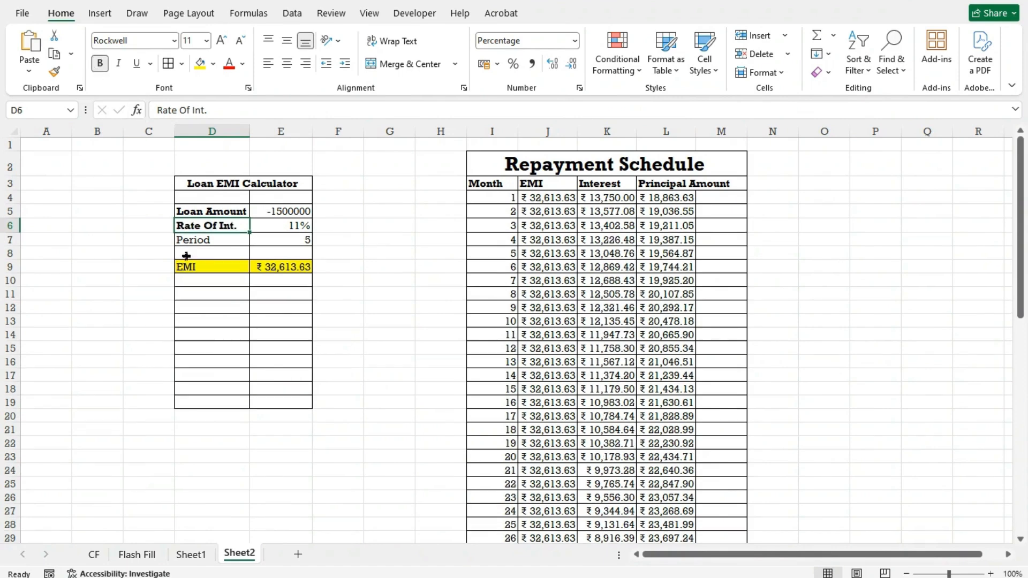
left_click(185, 239)
left_click(100, 64)
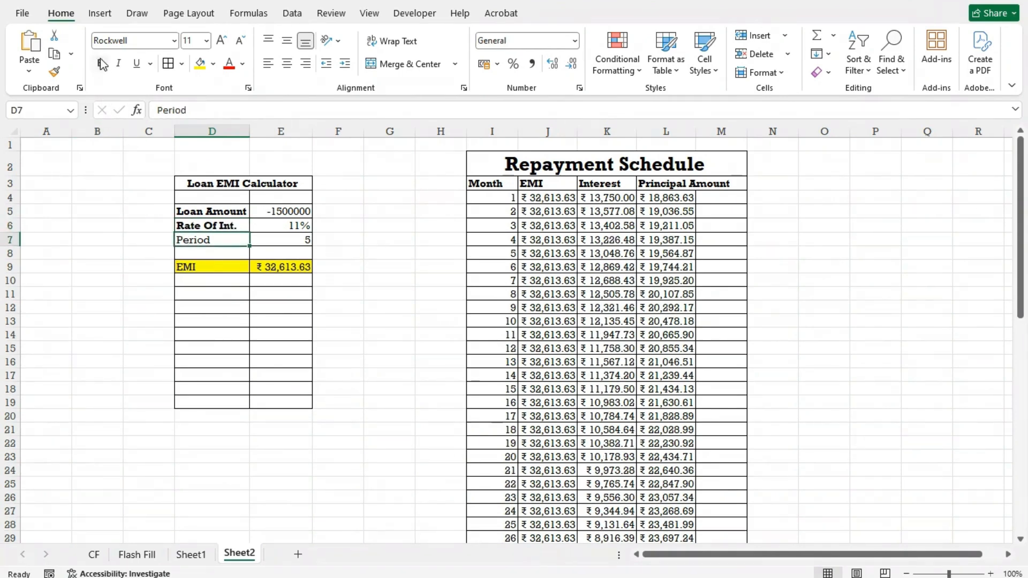
left_click(208, 269)
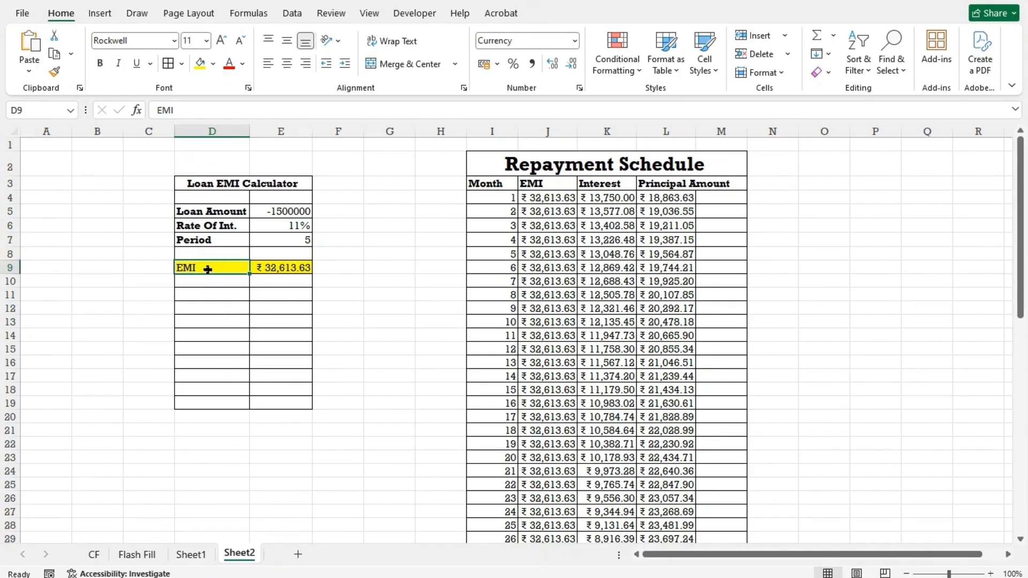
left_click(100, 64)
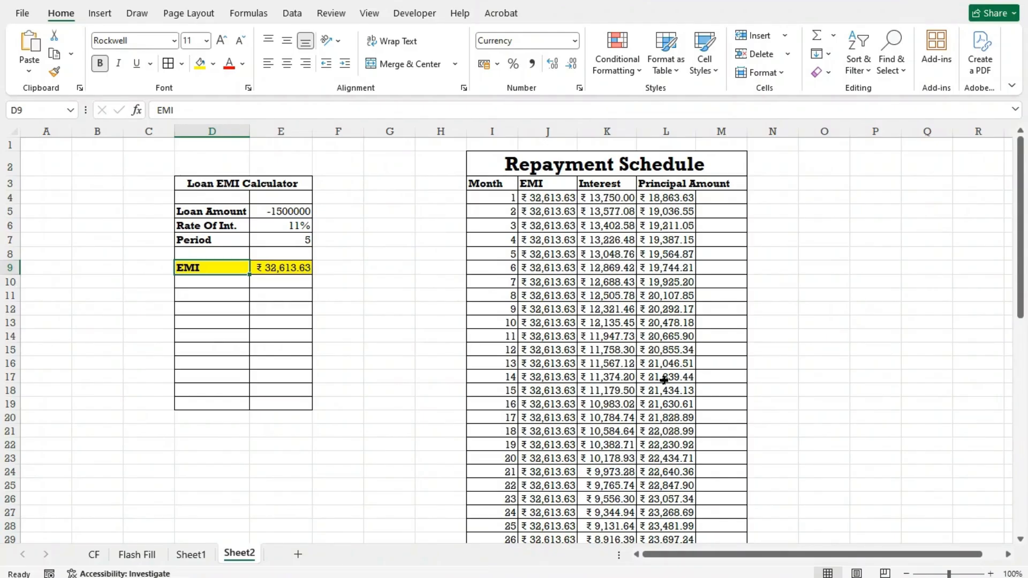
scroll(664, 381, "down", 16)
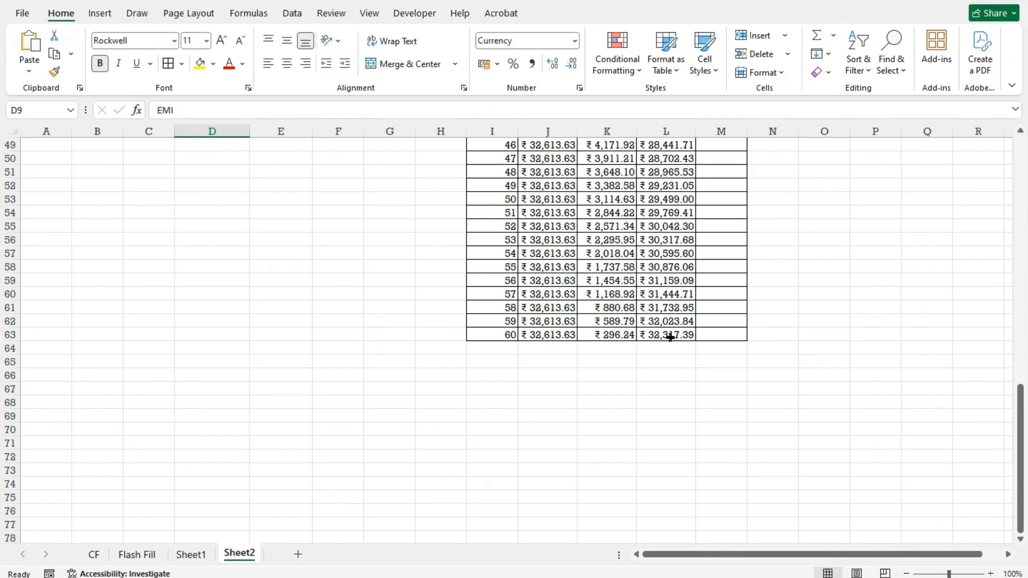
scroll(669, 337, "up", 14)
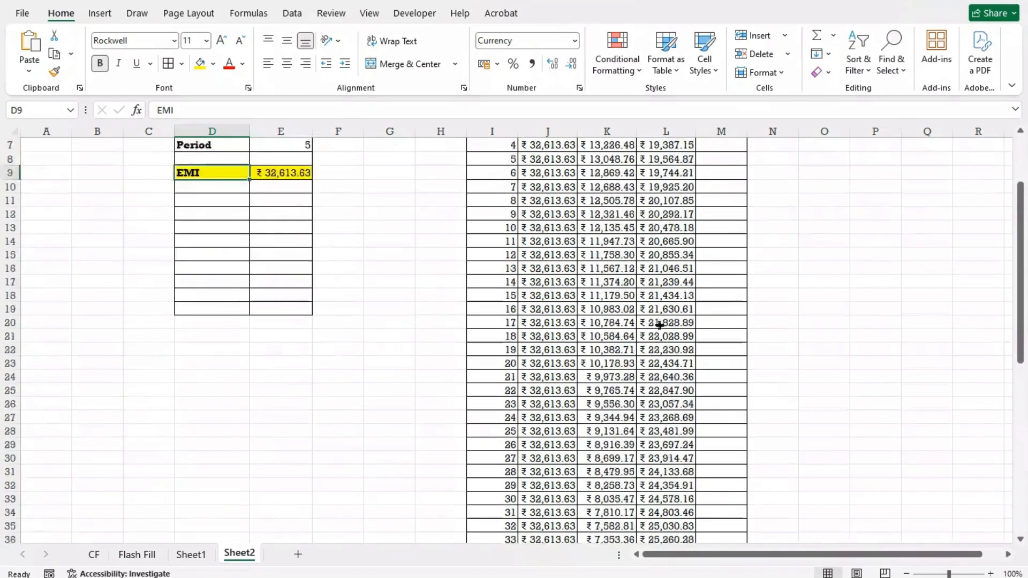
scroll(660, 325, "up", 2)
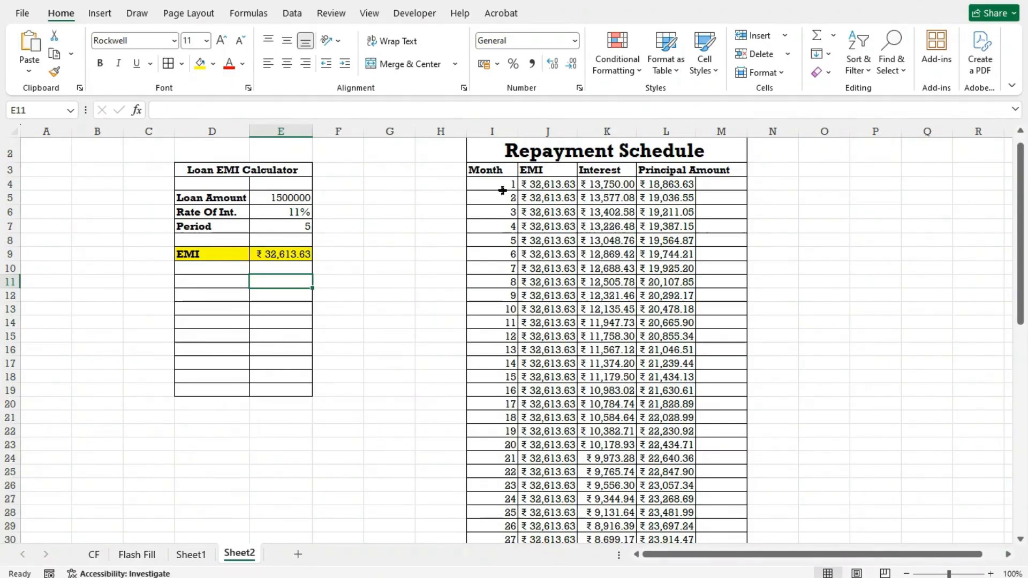
Enter the label CumIPMT in cell D11 of the loan EMI calculator.
left_click(219, 285)
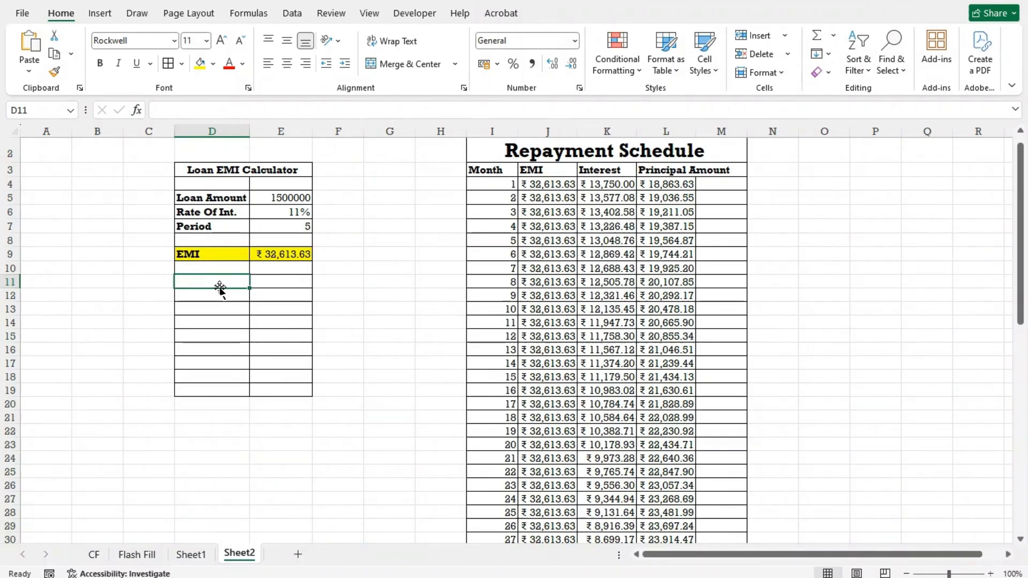
double_click(221, 291)
type("=")
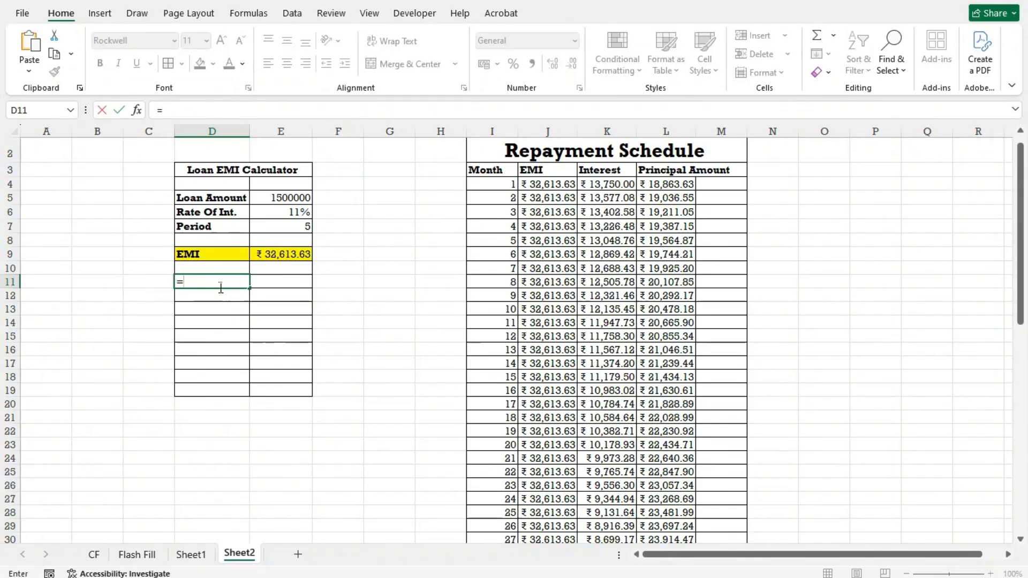
key("BackSpace")
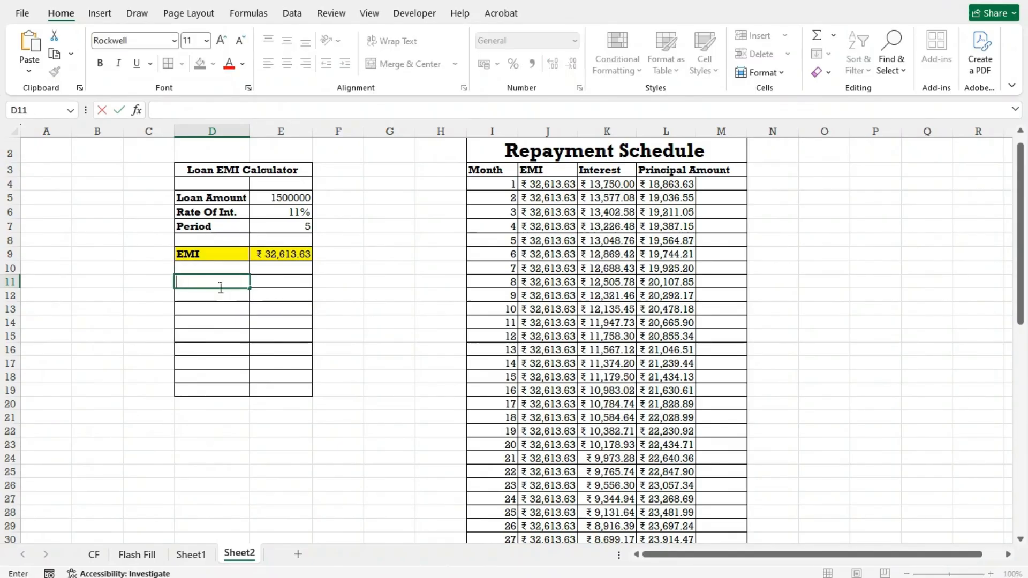
type("CumIPMT")
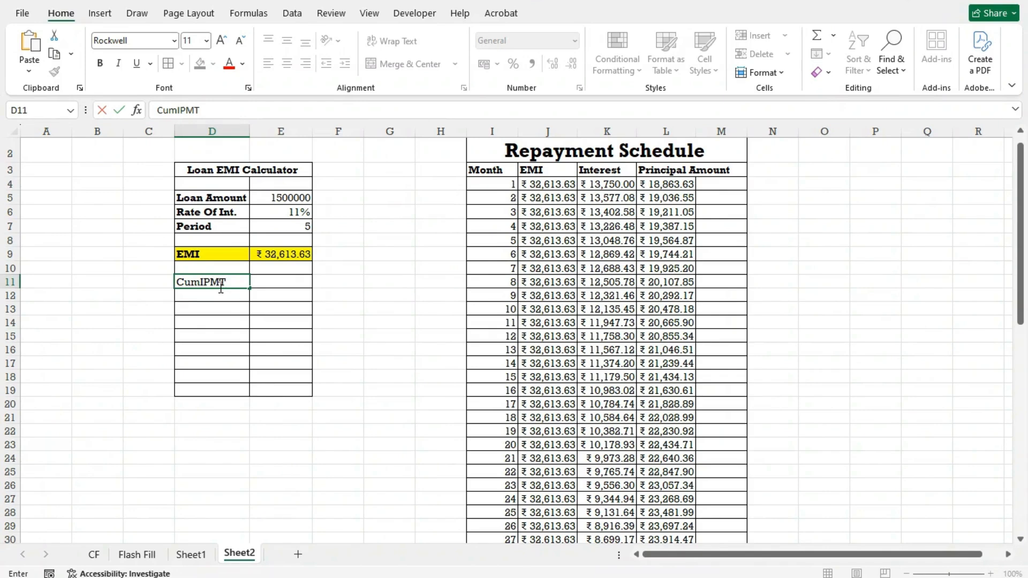
key("Tab")
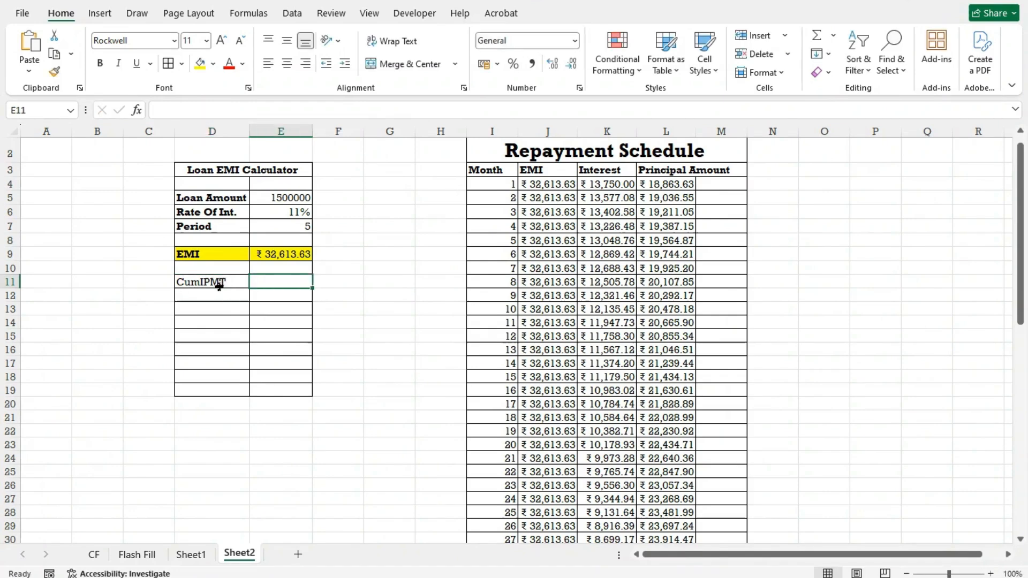
Start a CUMIPMT formula in E11 with rate E6/12, number of periods E7*12 and present value E5.
type("=")
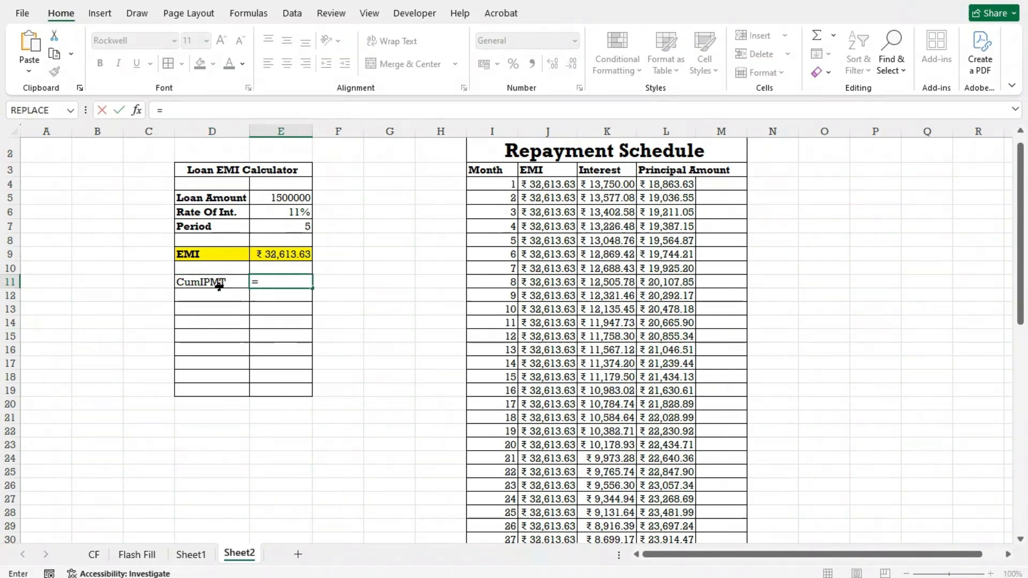
type("c")
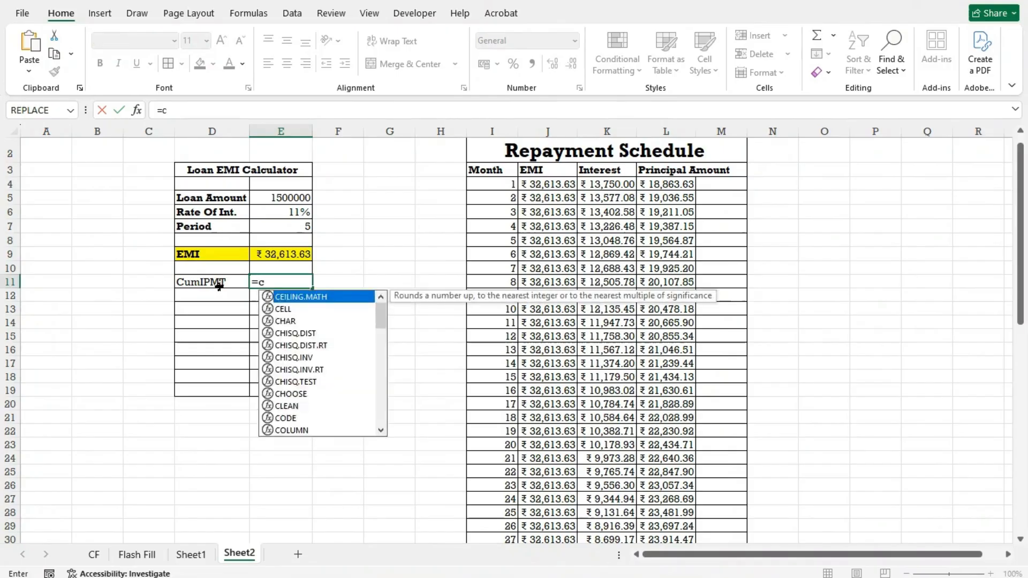
type("umipmn")
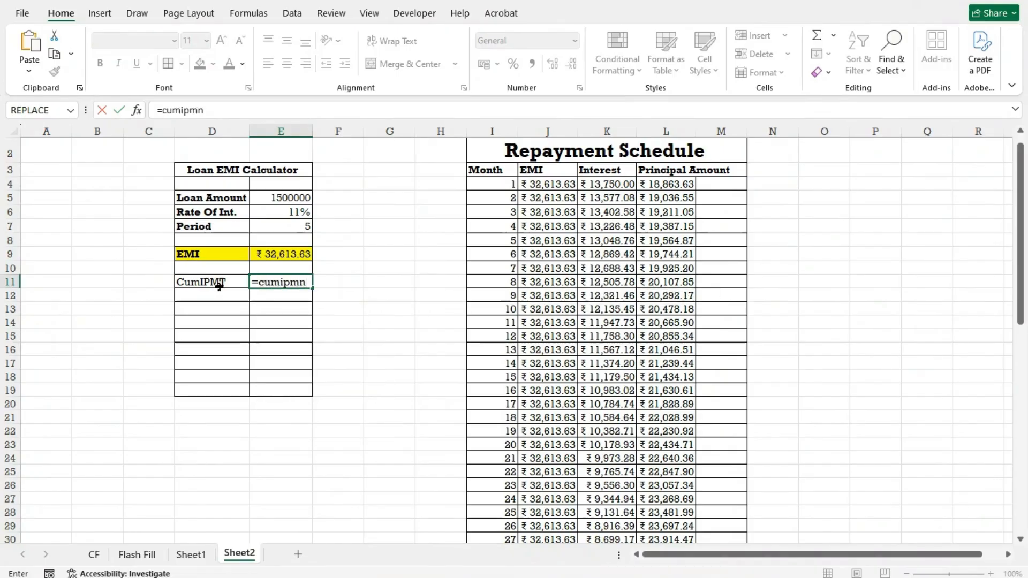
key("BackSpace")
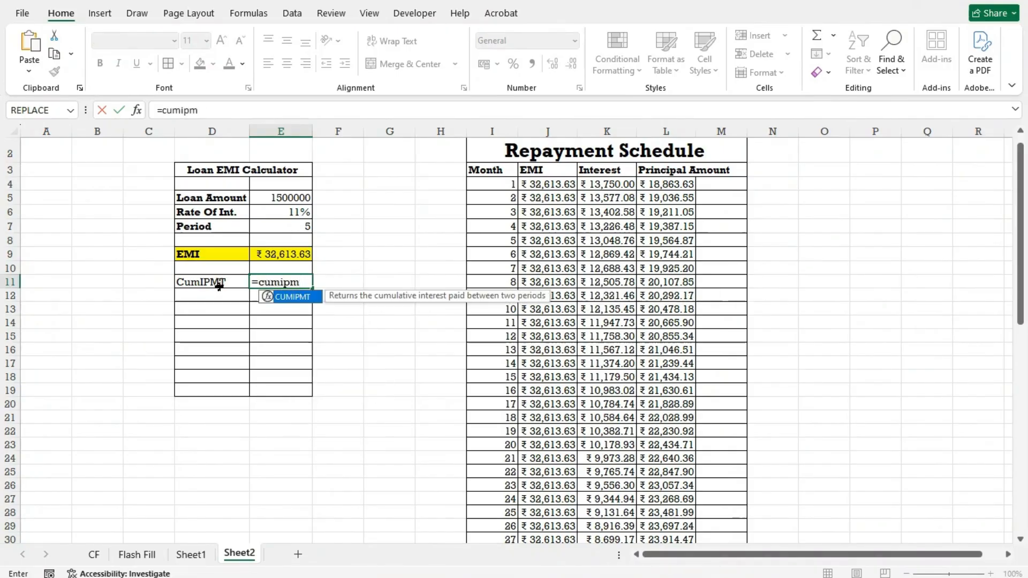
key("Tab")
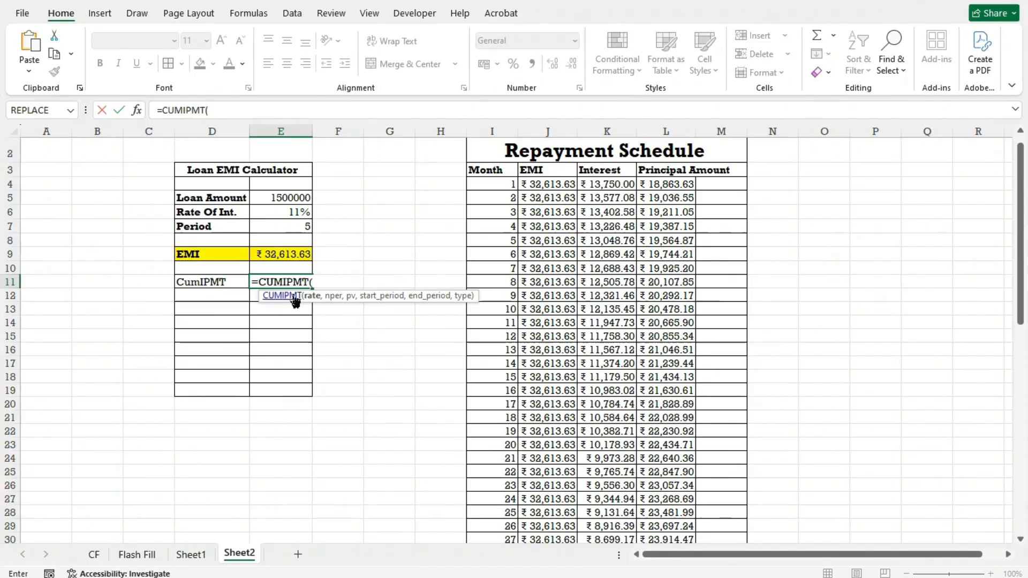
left_click(303, 213)
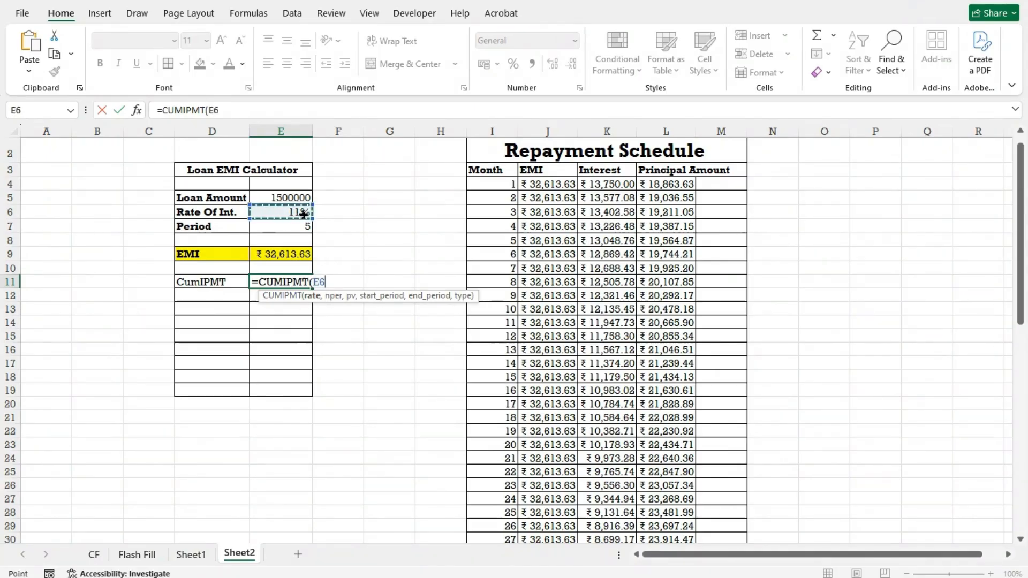
type("/12,")
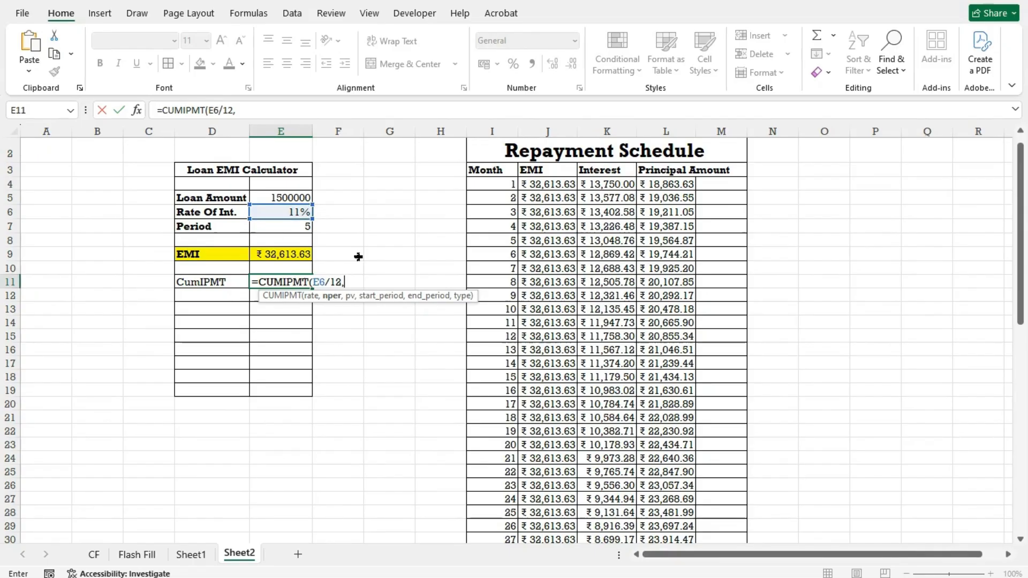
left_click(295, 228)
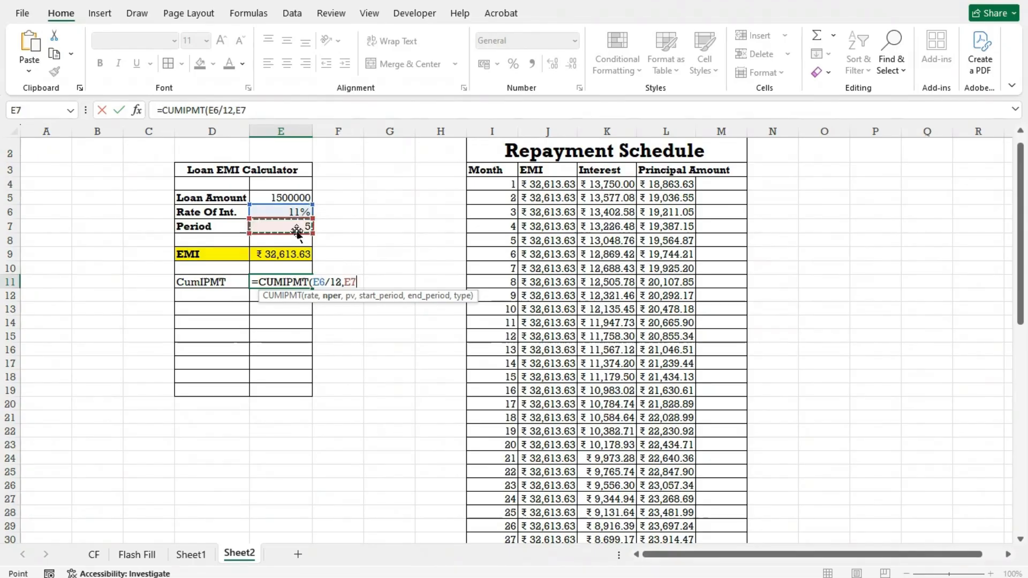
type("*")
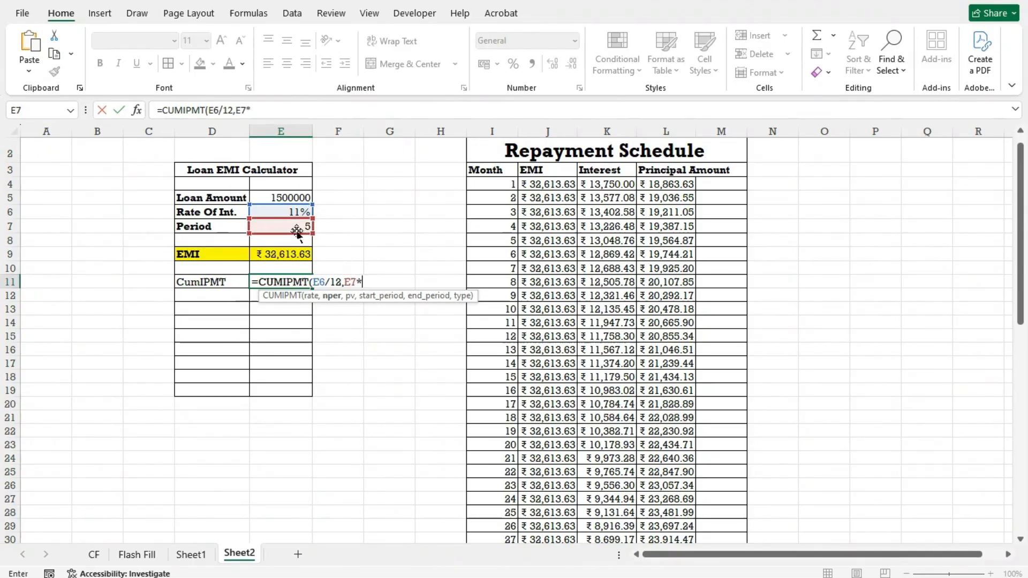
type("12,")
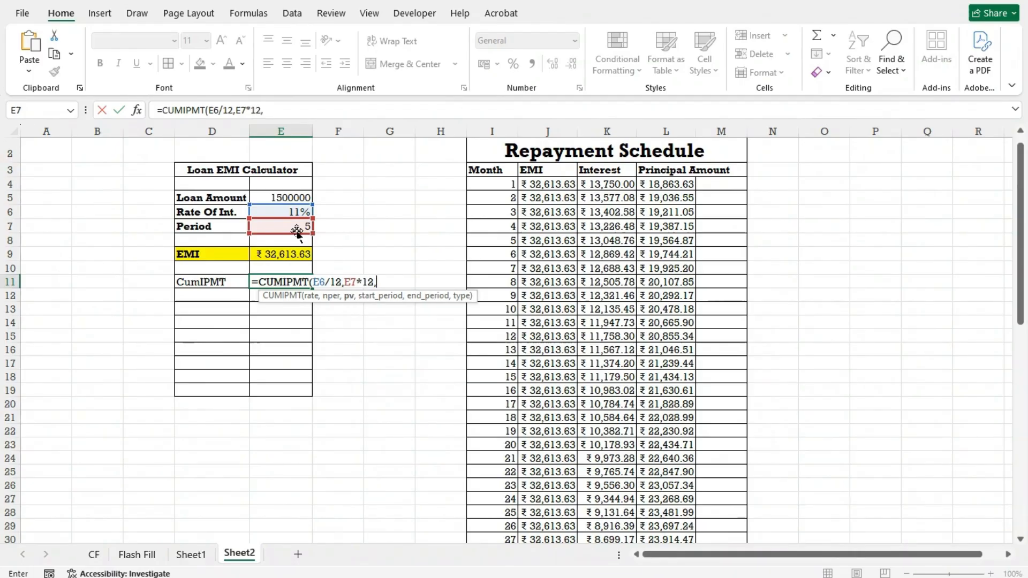
left_click(308, 198)
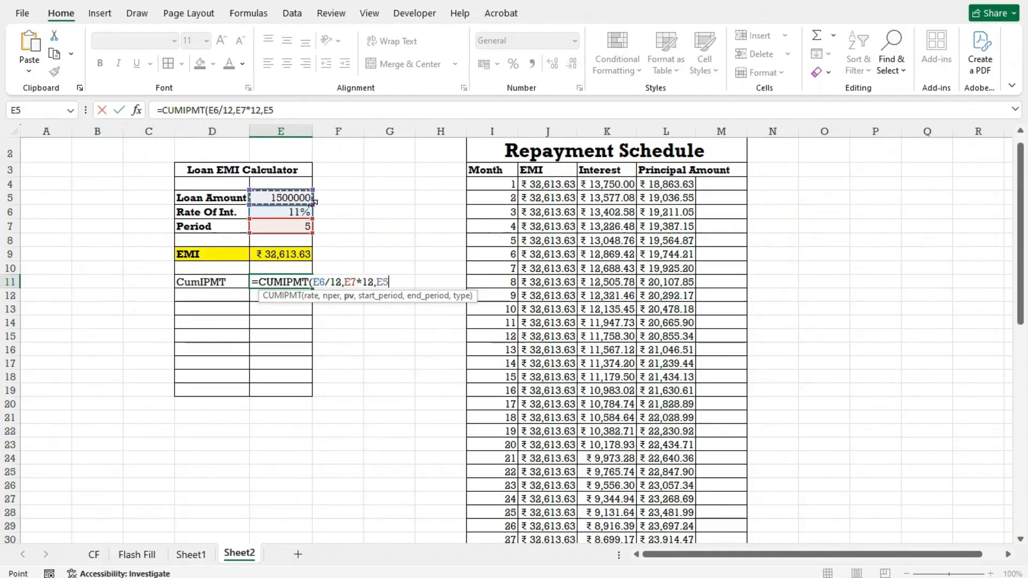
type(",E5,")
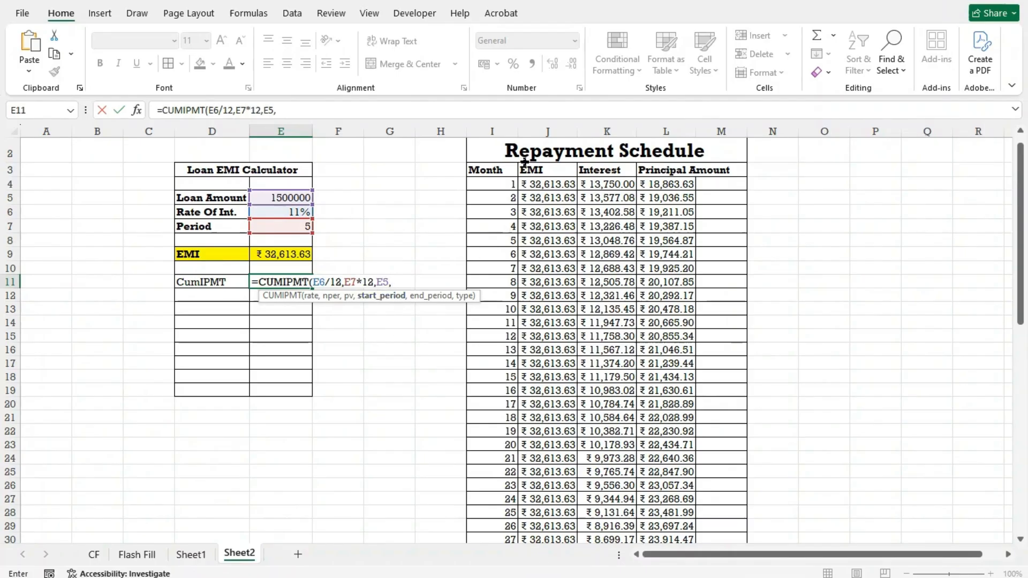
Complete the E11 CUMIPMT formula with start period I4, end period 60 and type 0 (end of the period).
left_click(506, 188)
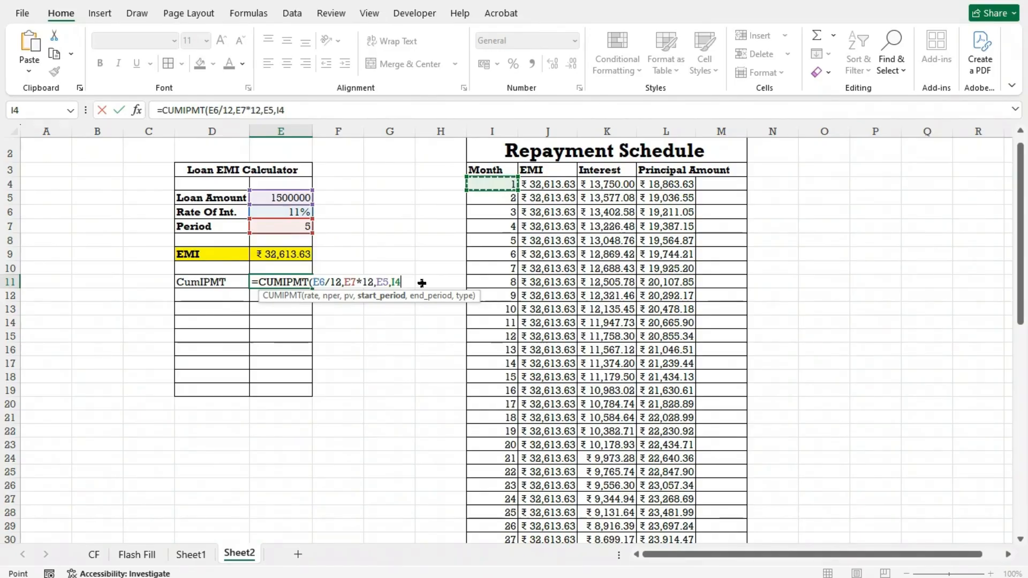
type(",")
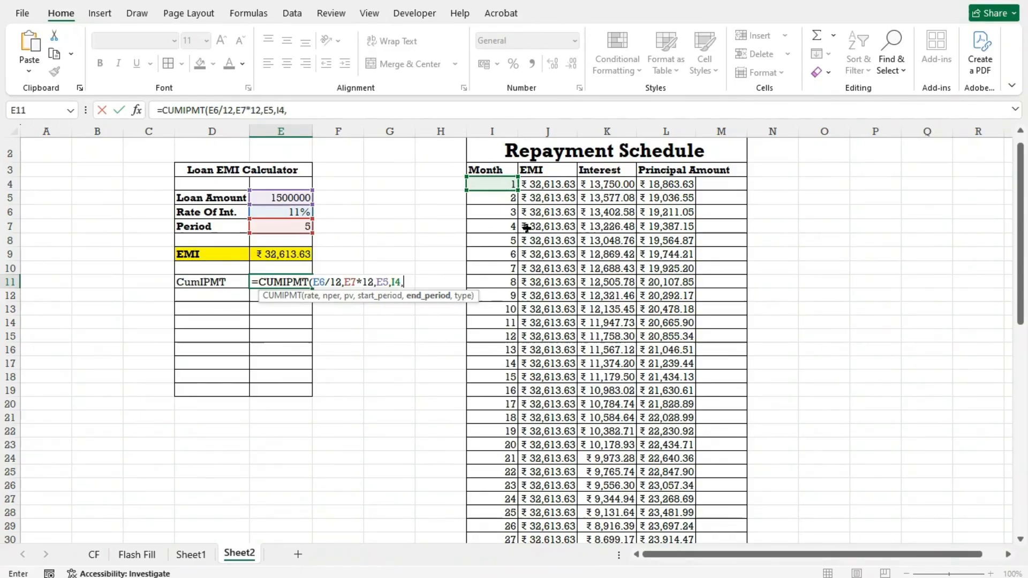
type("60")
type(",")
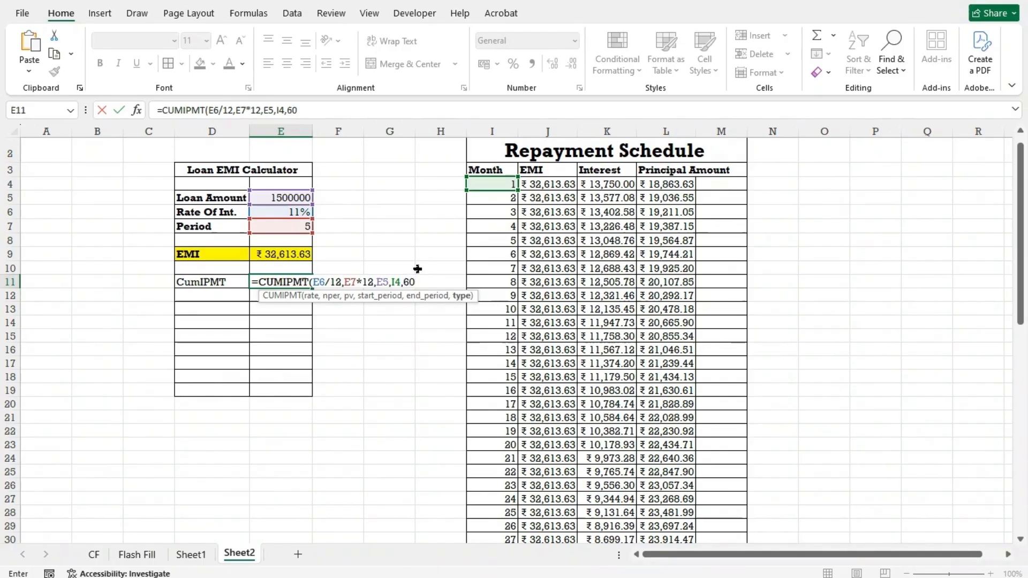
left_click(492, 309)
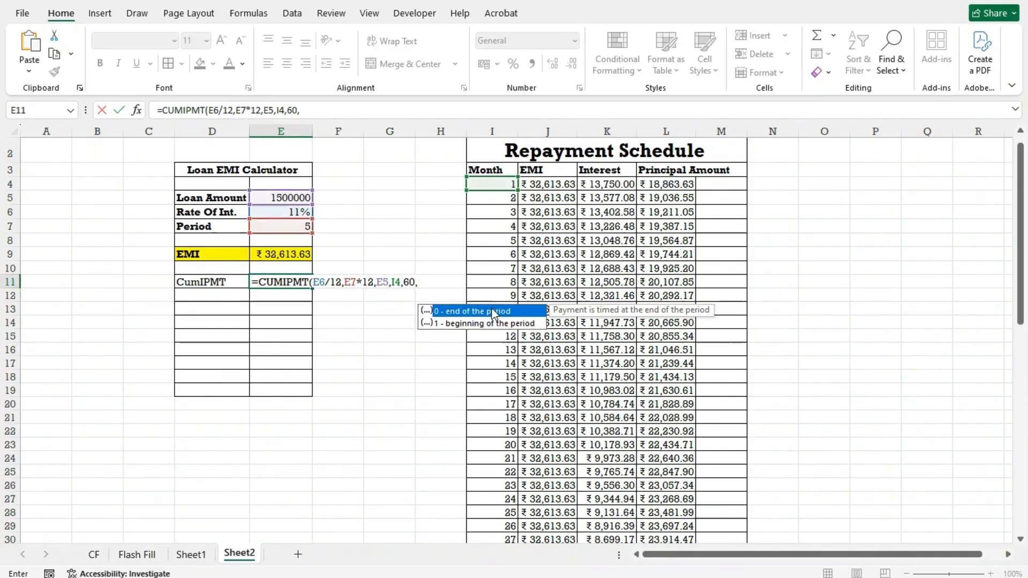
double_click(462, 313)
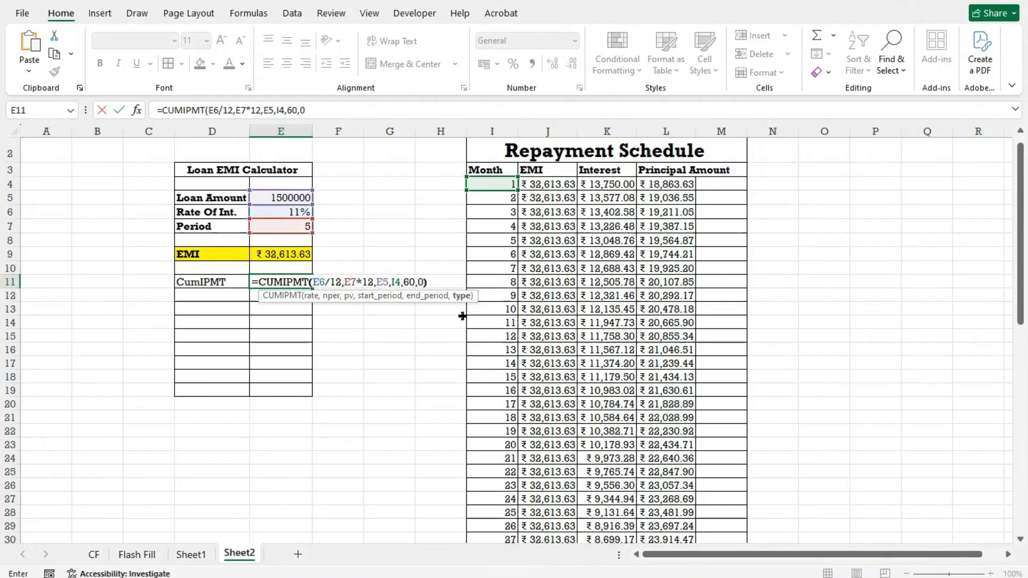
key("Return")
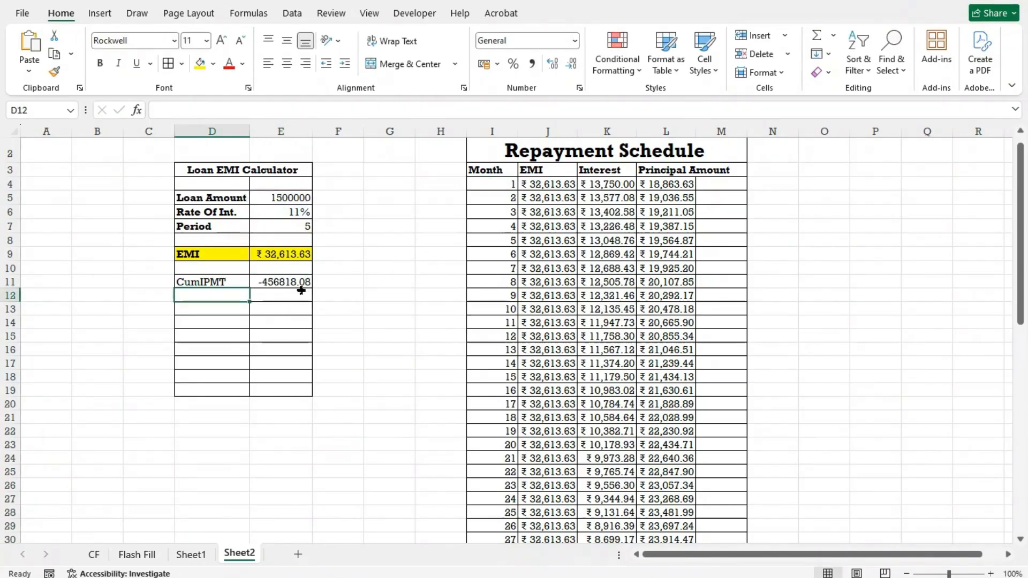
Negate the cumulative interest formula in E11 so it reads =-CUMIPMT(E6/12,E7*12,E5,I4,60,0).
left_click(271, 283)
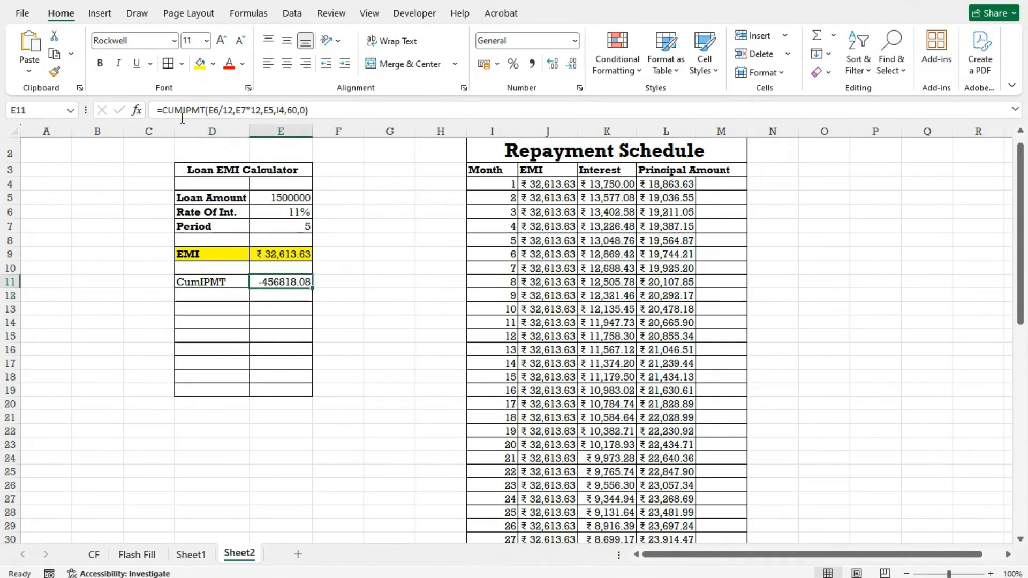
left_click(162, 110)
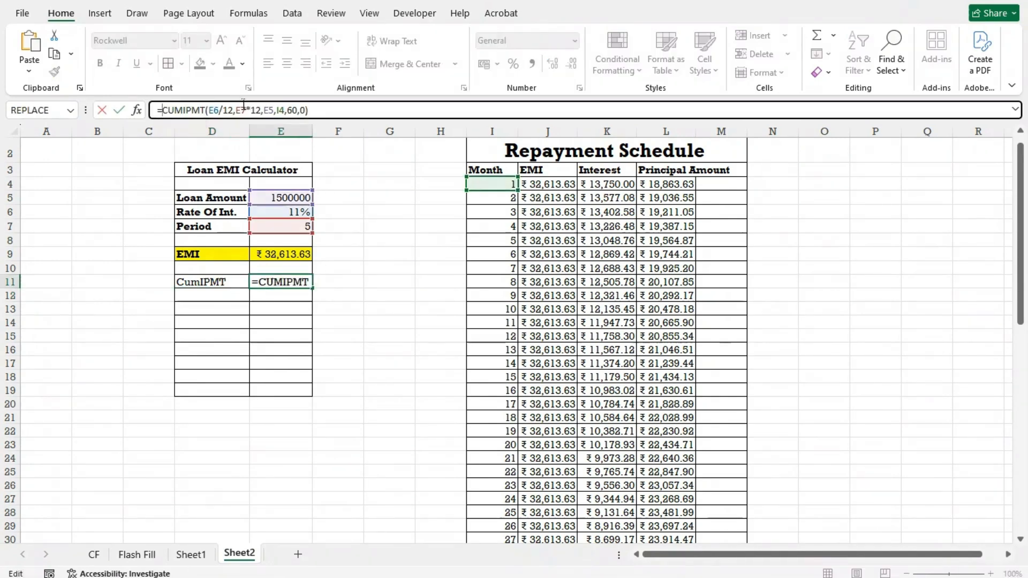
type("-")
key("Return")
Format the cumulative interest value in E11 as Currency.
left_click(299, 282)
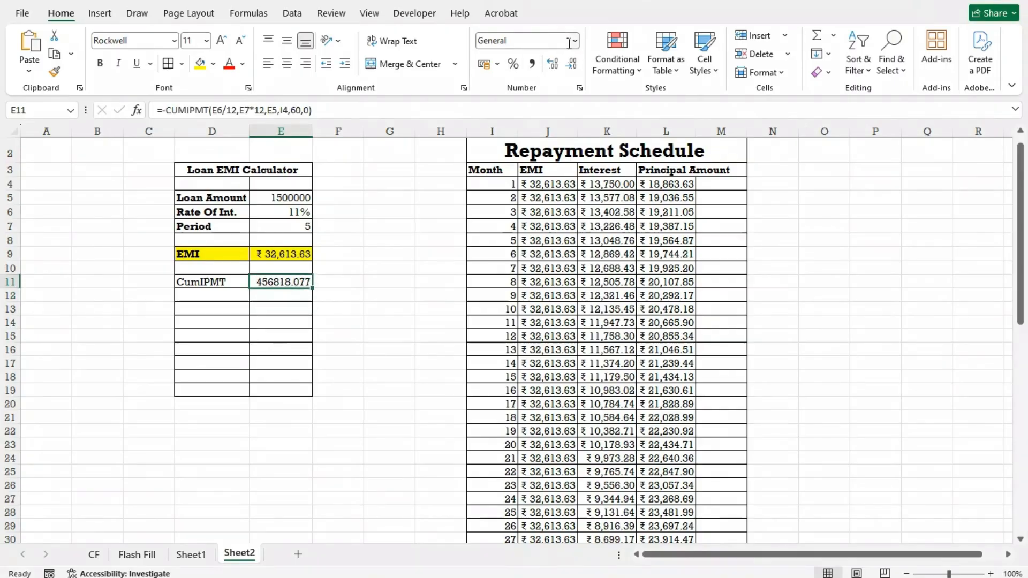
left_click(575, 41)
left_click(524, 108)
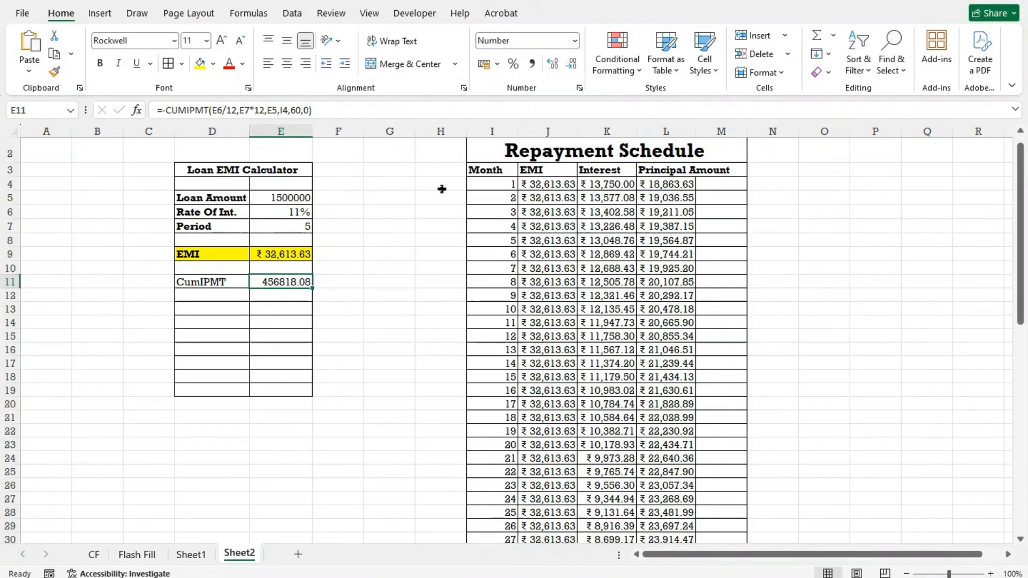
left_click(575, 40)
left_click(522, 144)
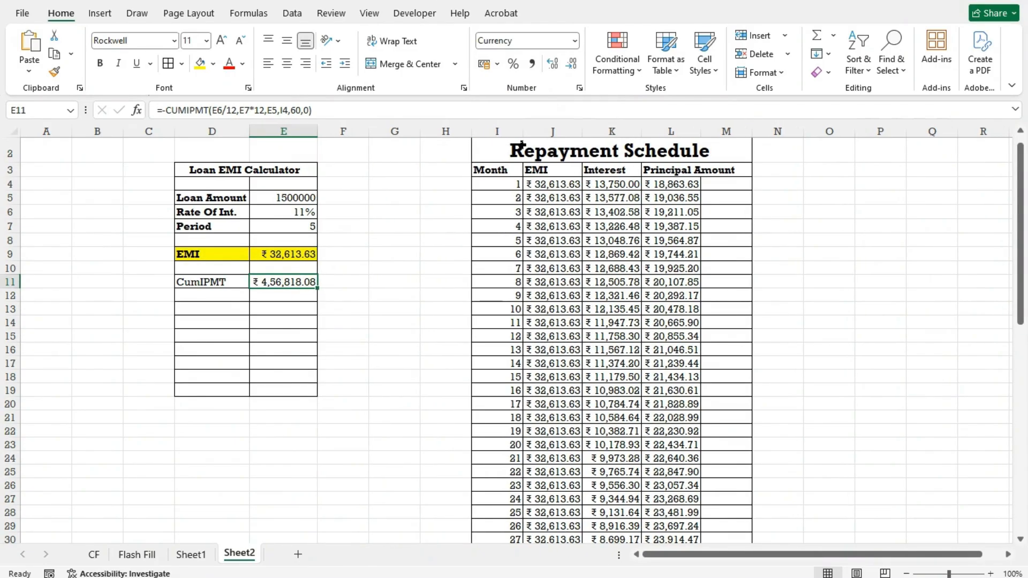
left_click(327, 296)
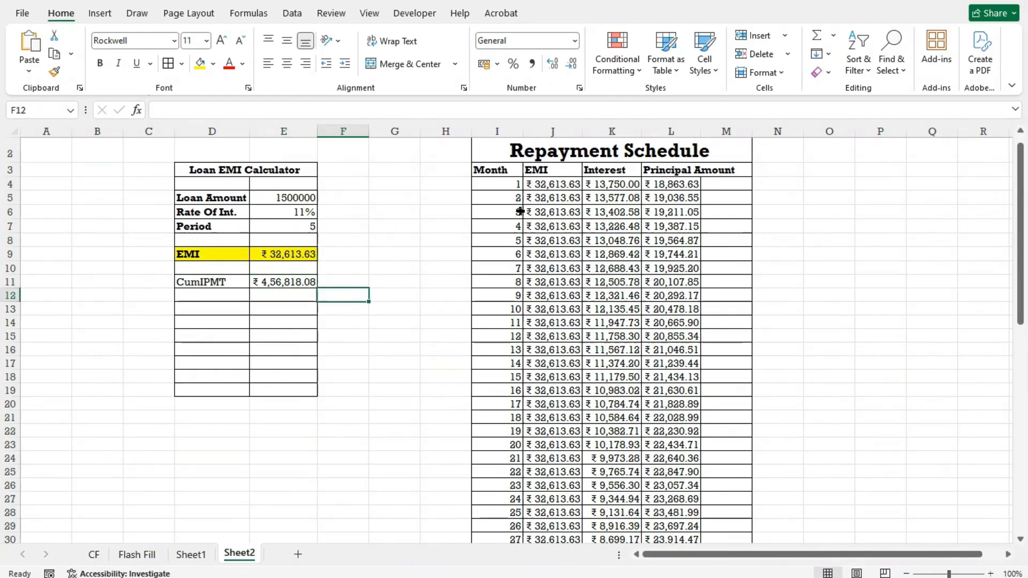
Select all the monthly values in the Interest column from K4 down and compare their sum with the CumIPMT amount.
left_click(597, 185)
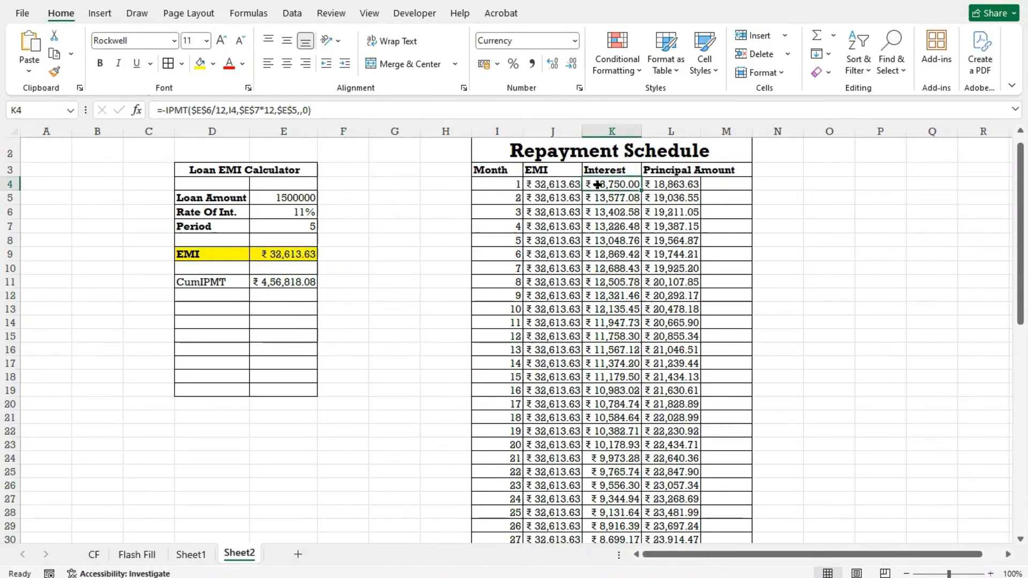
key("ctrl+shift+Down")
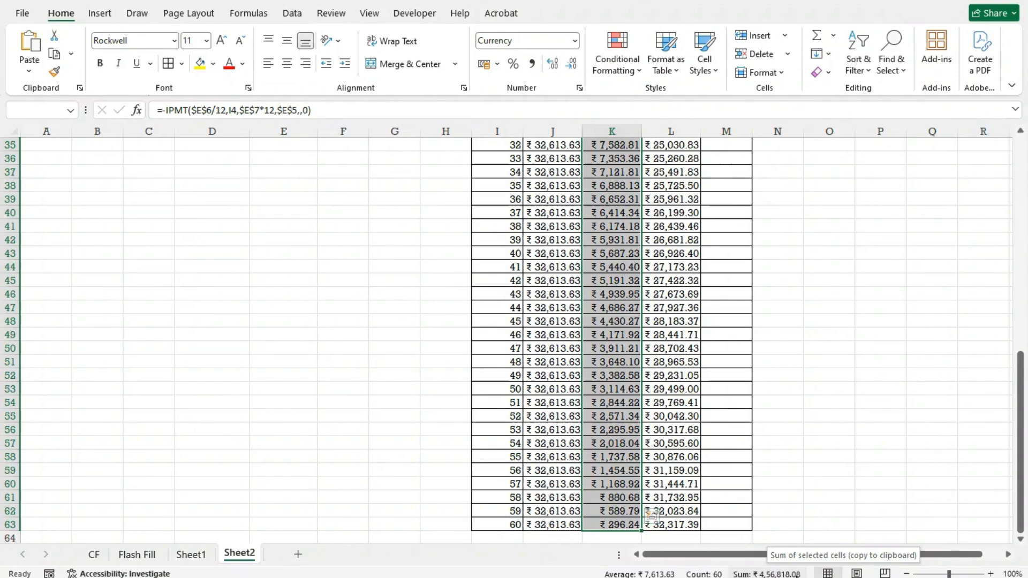
scroll(266, 296, "up", 9)
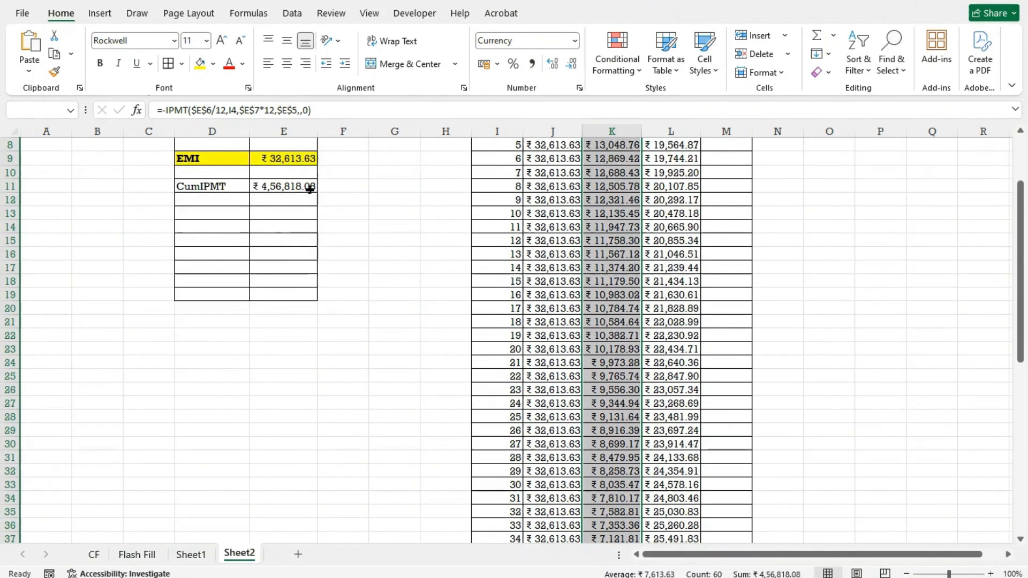
scroll(309, 190, "up", 3)
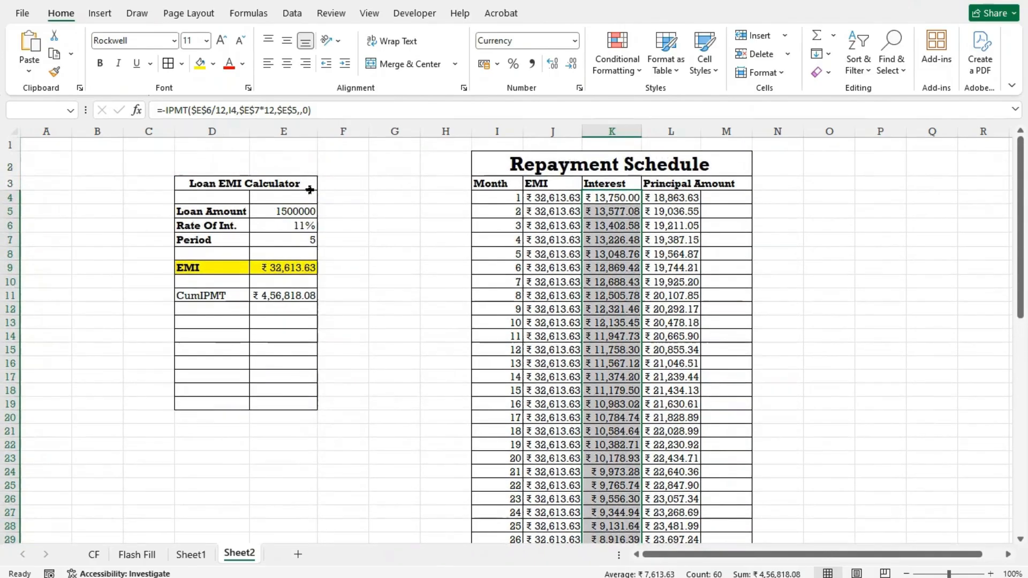
Enter the label Cumprinc in cell D12, below CumIPMT.
left_click(208, 314)
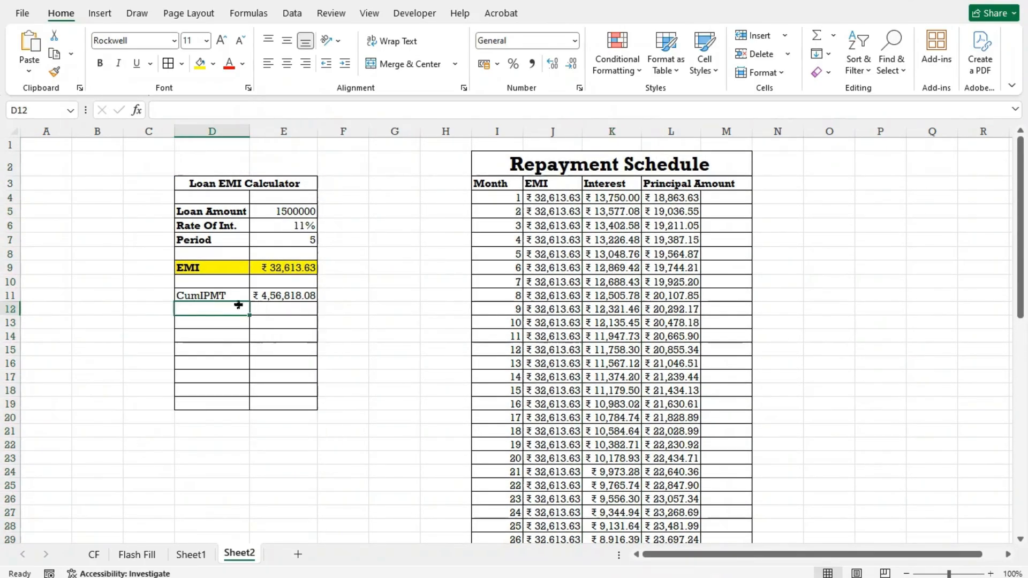
type("Cum")
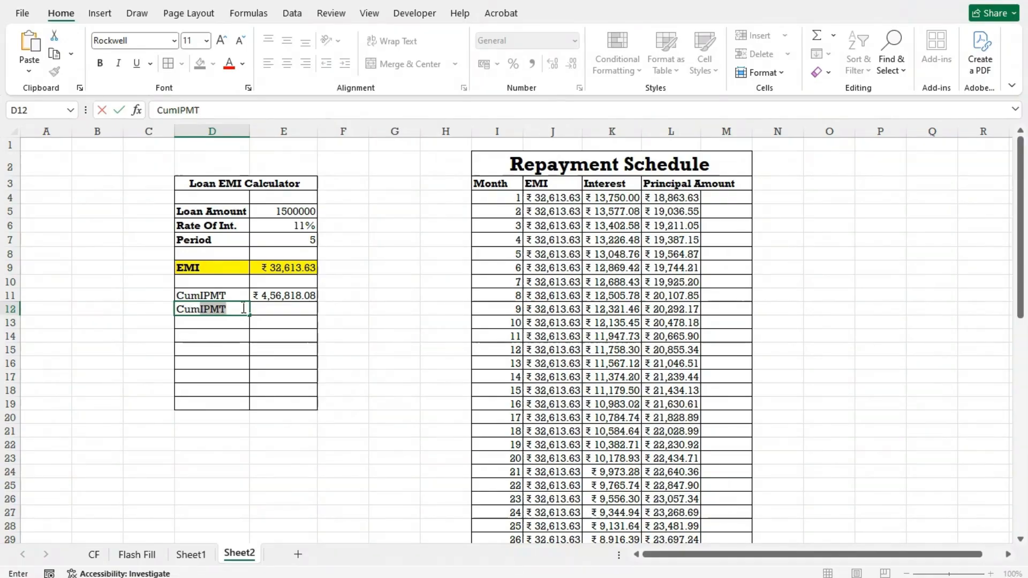
type("princ")
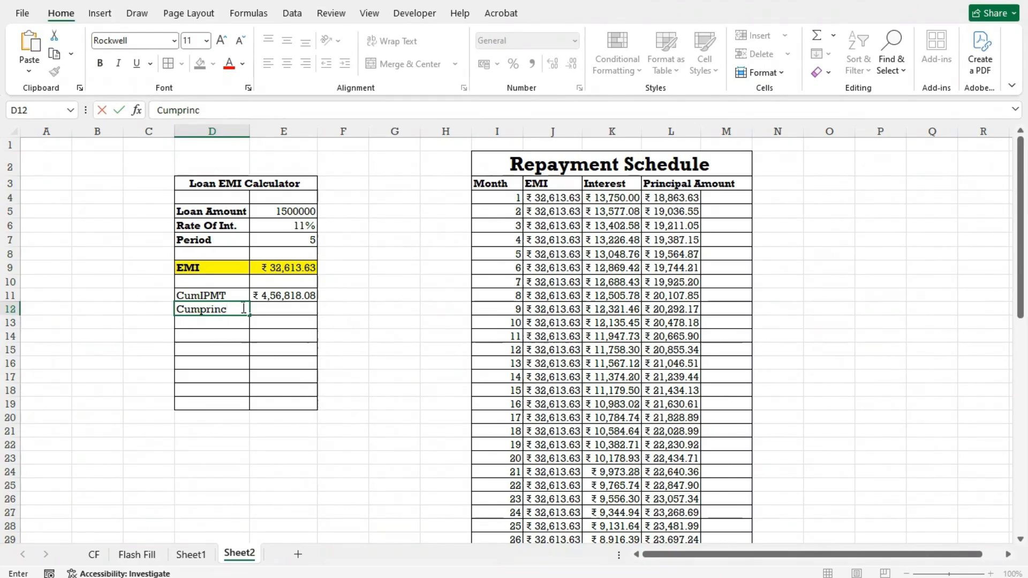
Start a CUMPRINC formula in E12 beside the Cumprinc label, with E6/12 as the rate argument.
left_click(283, 310)
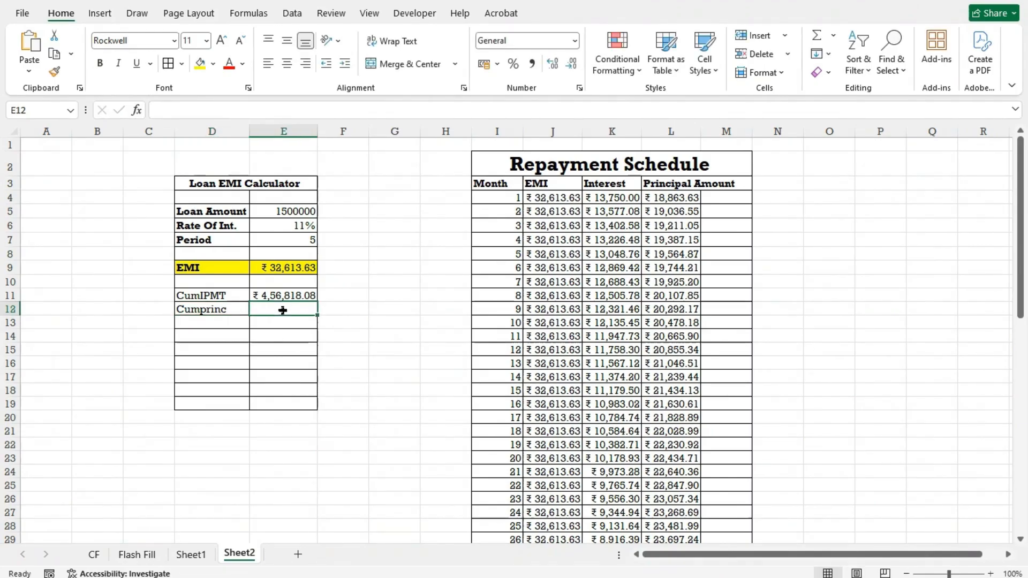
type("=")
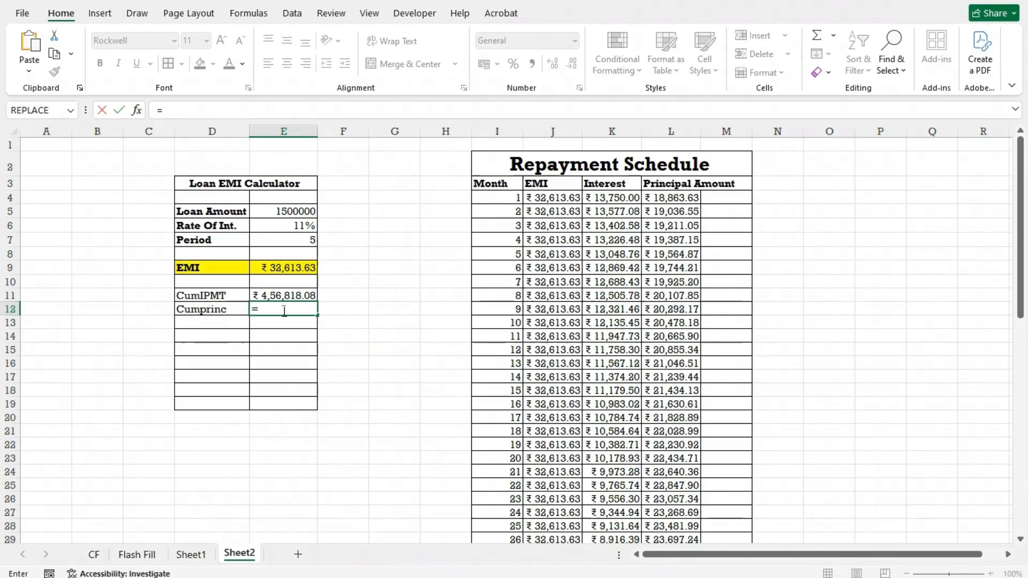
type("cum")
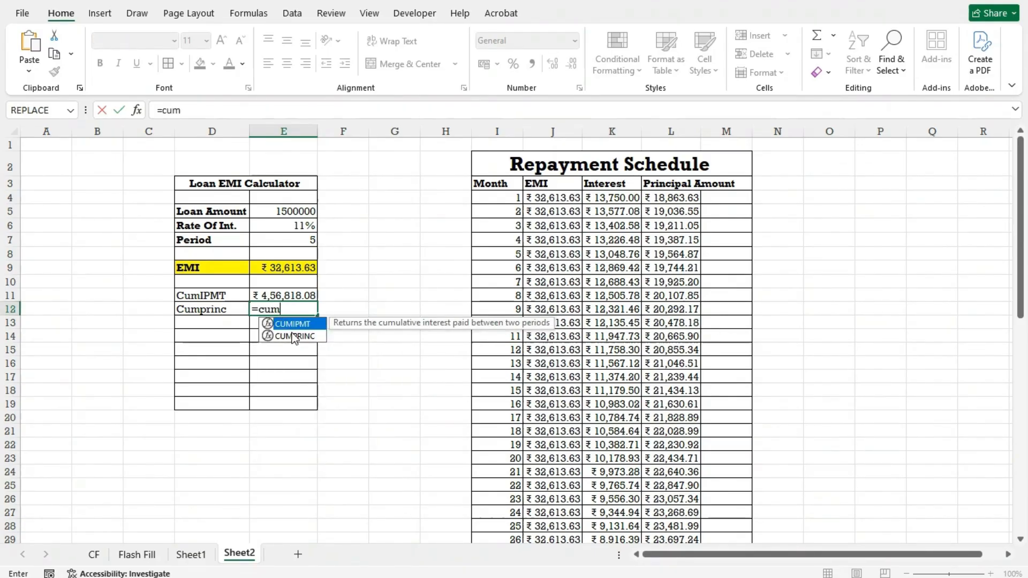
left_click(294, 336)
double_click(293, 336)
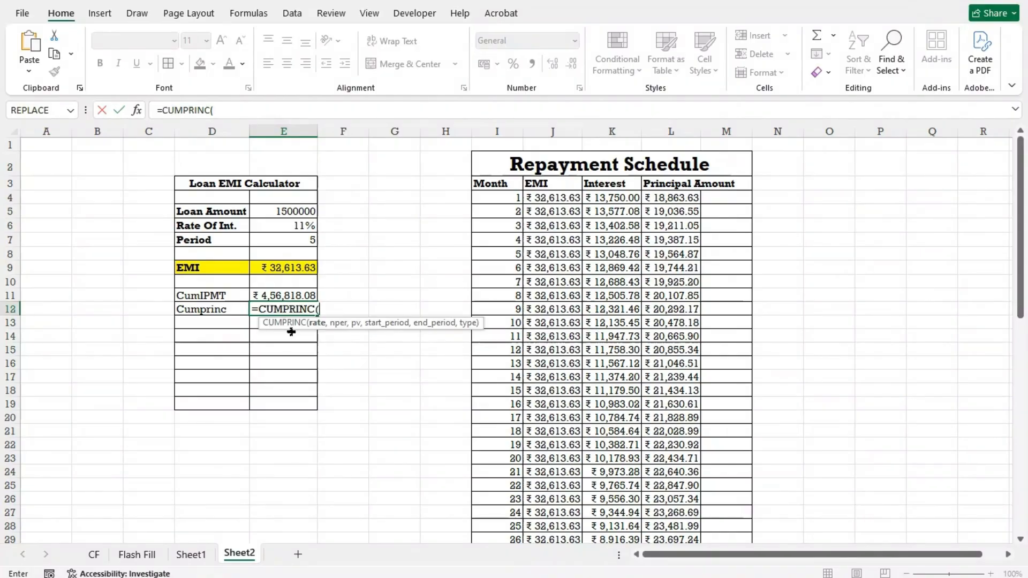
left_click(304, 225)
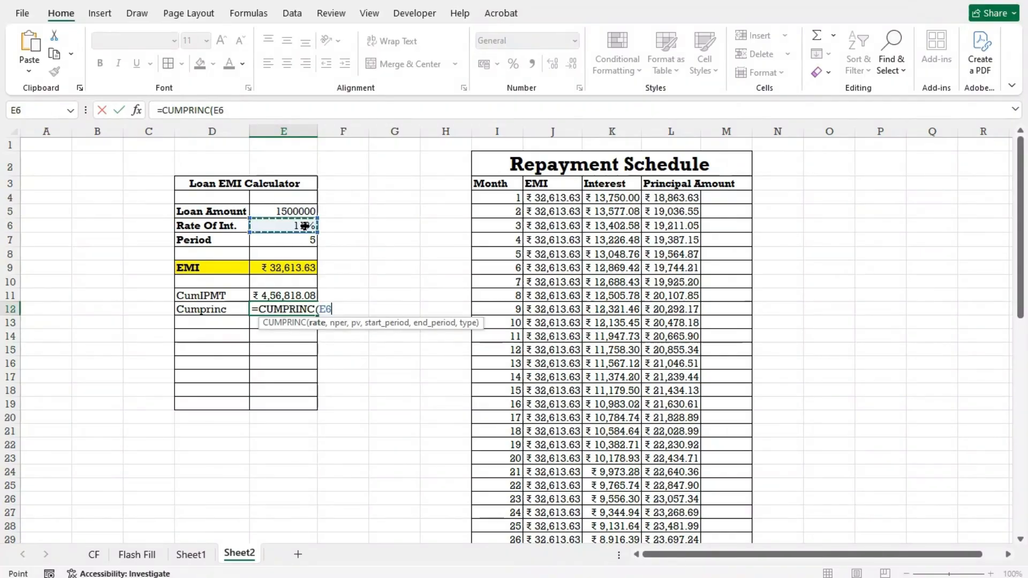
type(",")
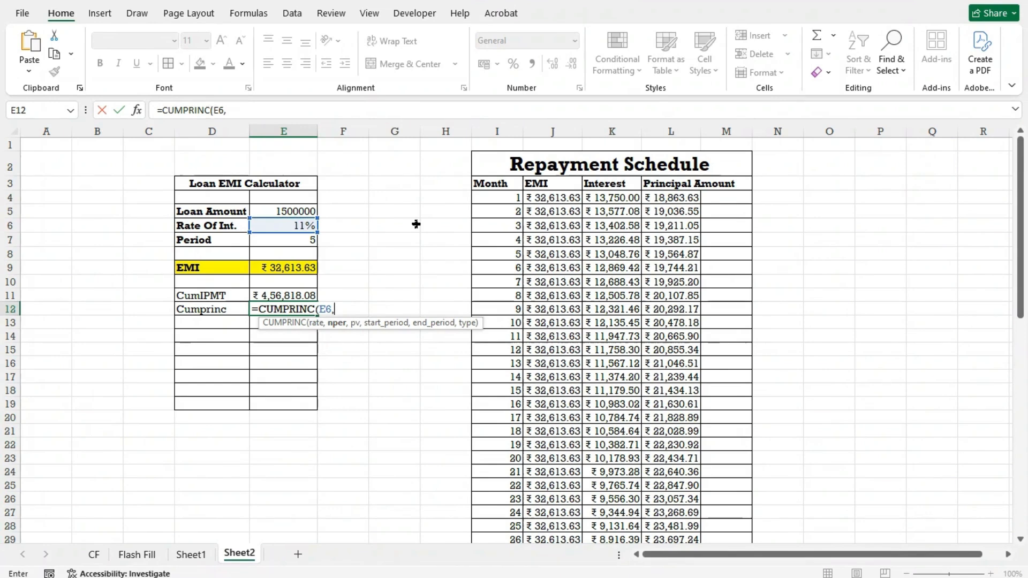
type("12")
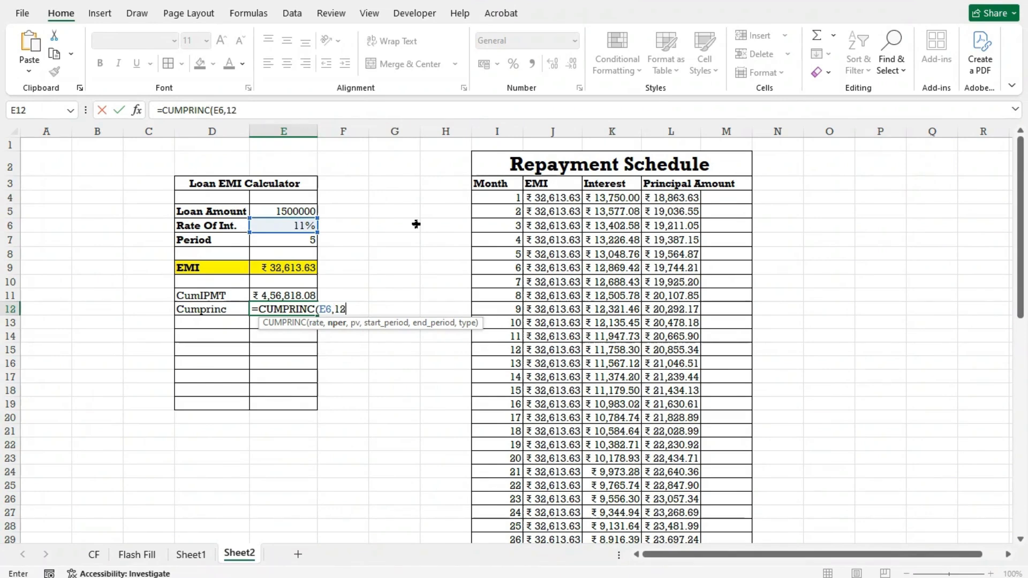
type(",")
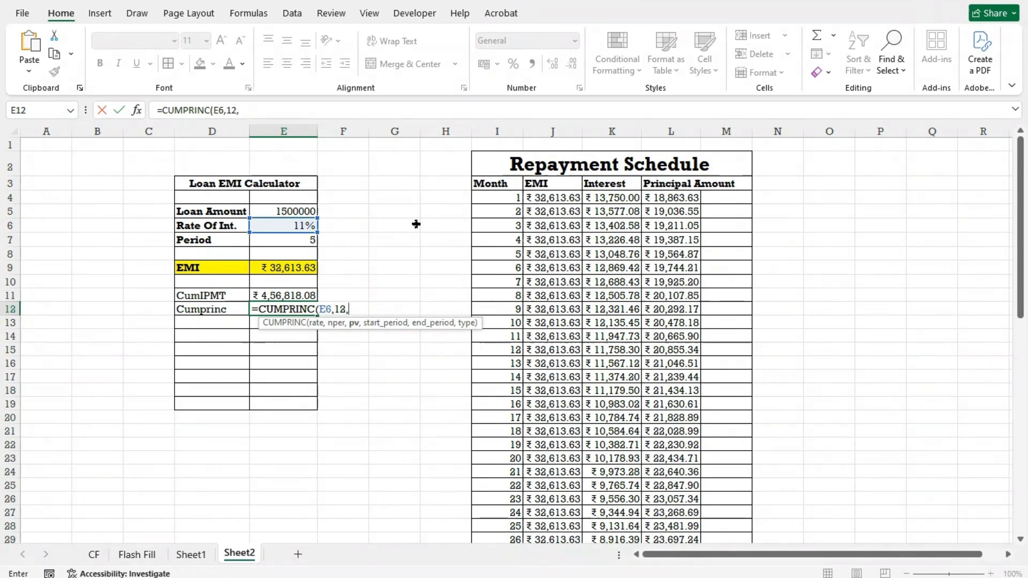
key("BackSpace")
key("BackSpace")
key("BackSpace")
key("BackSpace")
type("/12,")
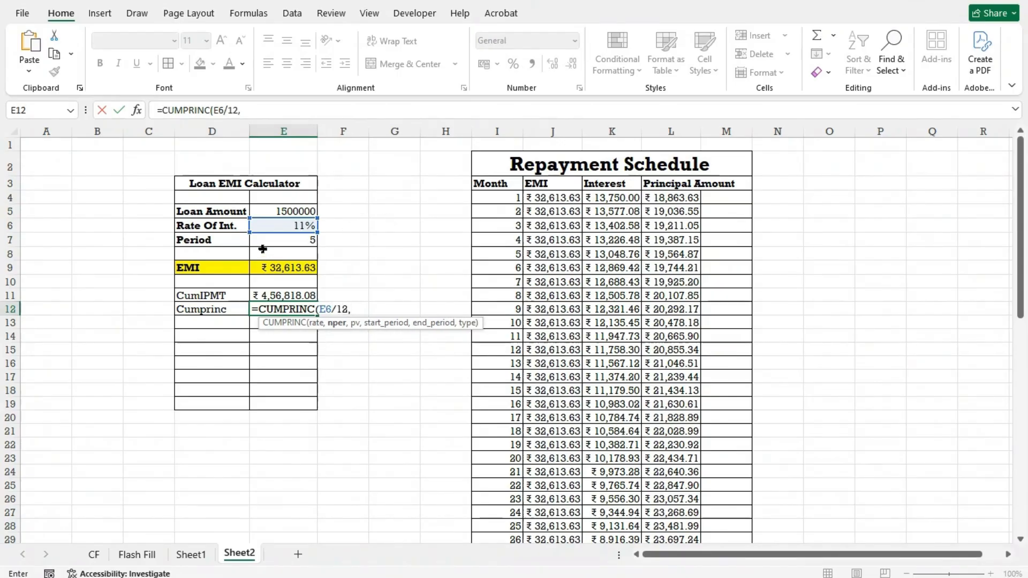
Continue the CUMPRINC formula with E7*12 periods, present value E5, start period I4 and end period 60, and try to enter it.
left_click(285, 237)
type("*")
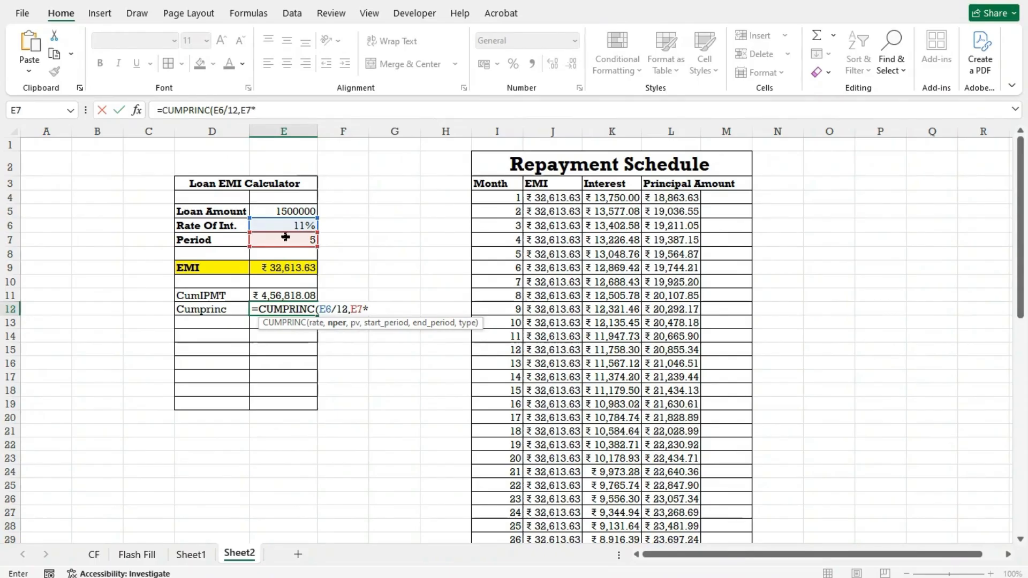
type("12,")
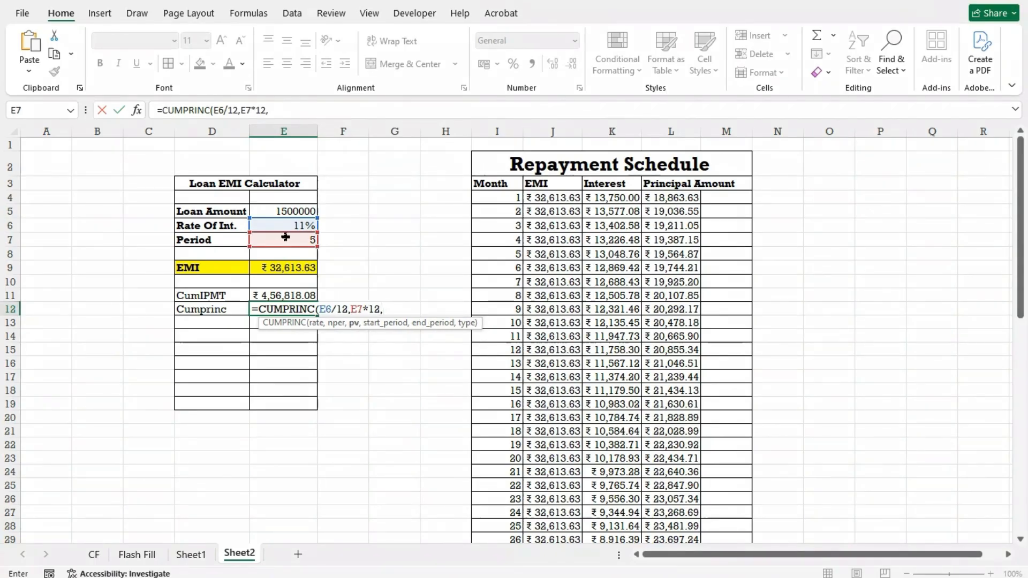
left_click(276, 215)
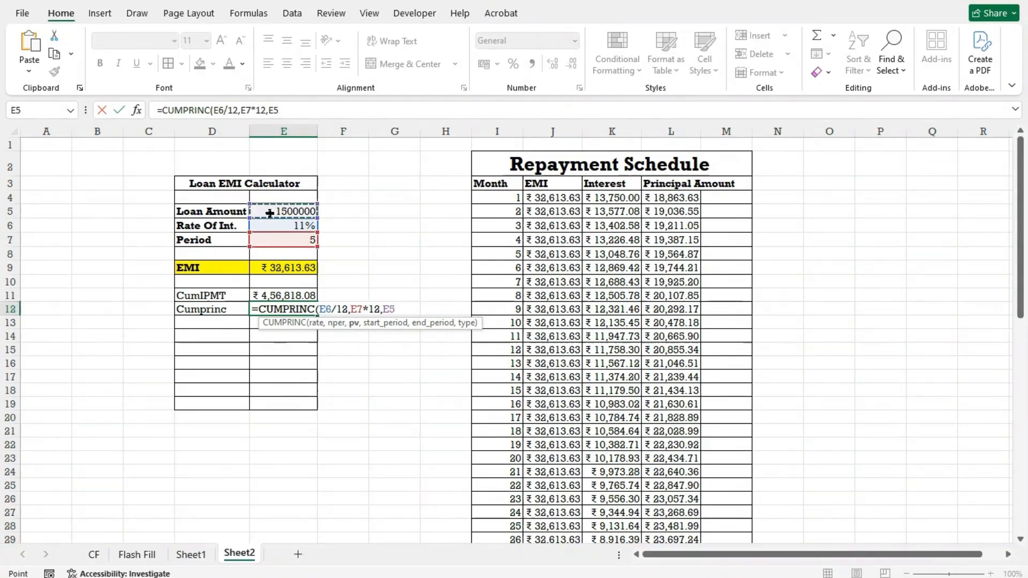
type(",")
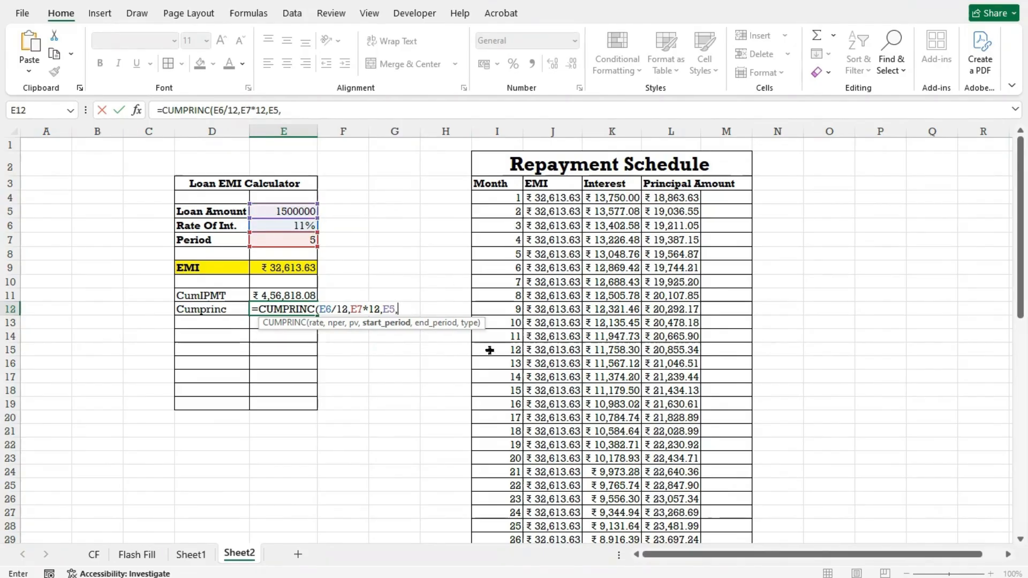
left_click(495, 199)
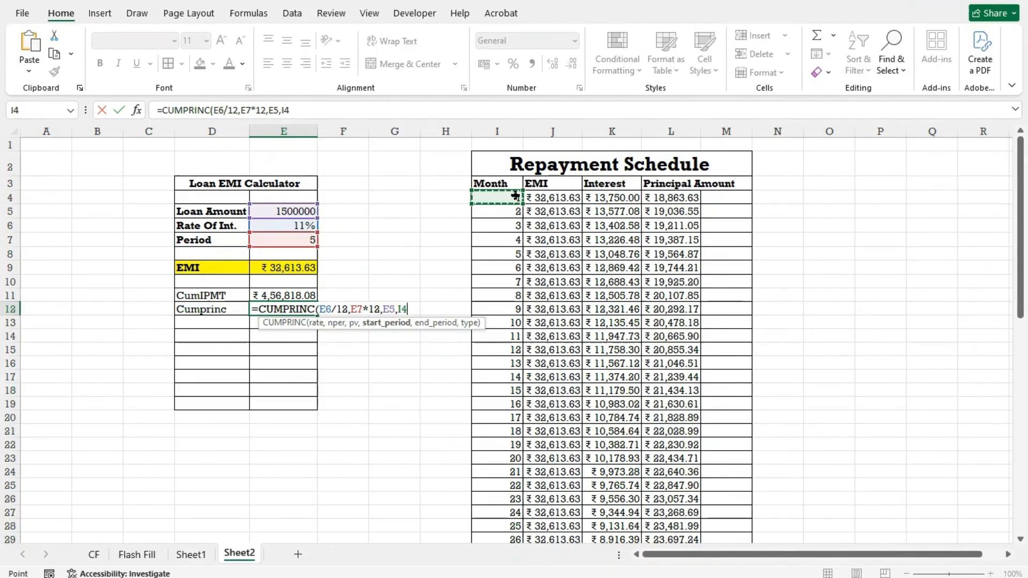
type(",")
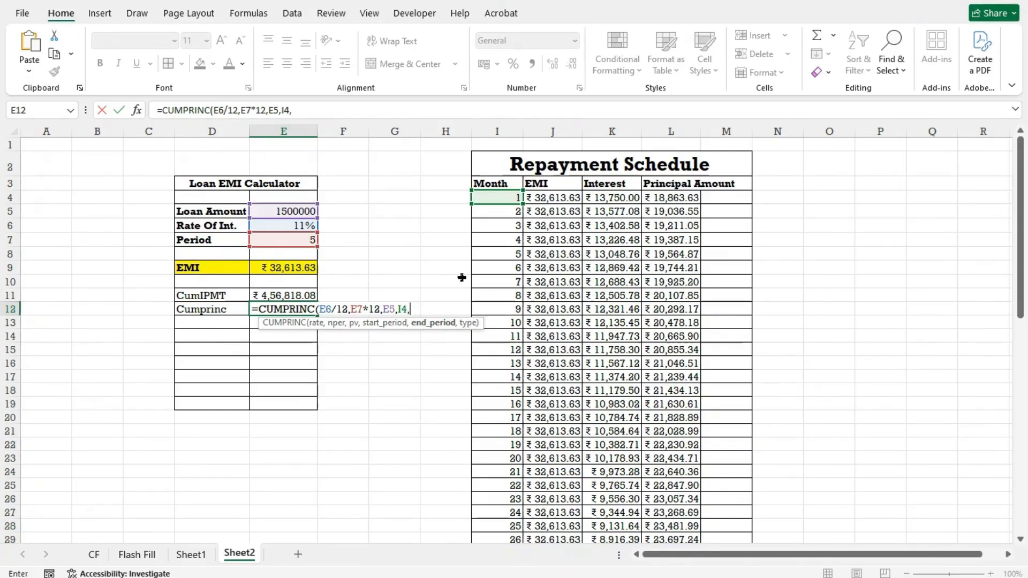
type("60")
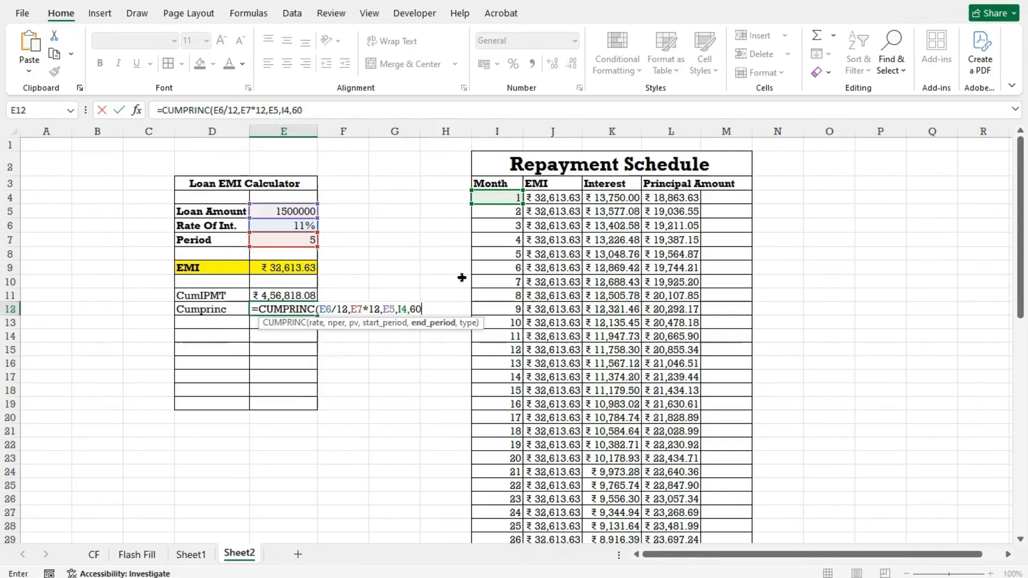
type(")")
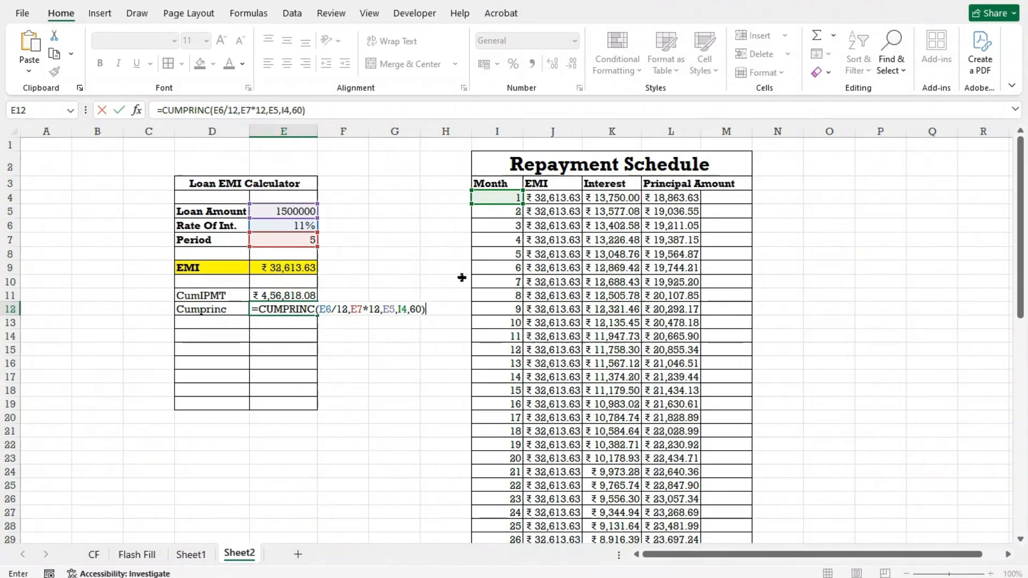
key("Return")
key("Return")
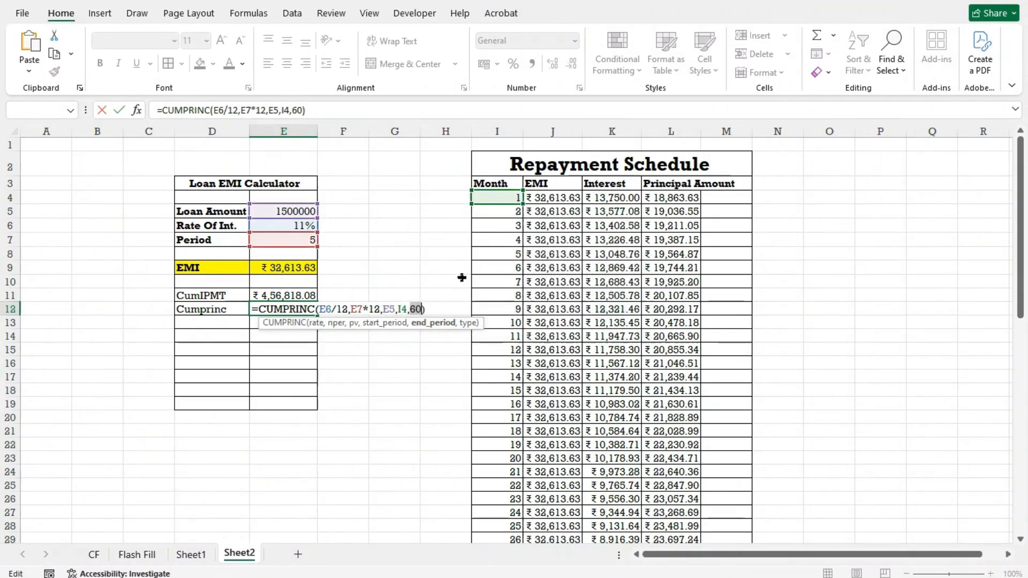
Add payment type 0 (end of the period) as the last CUMPRINC argument and enter the formula in E12.
key("Right")
type(",")
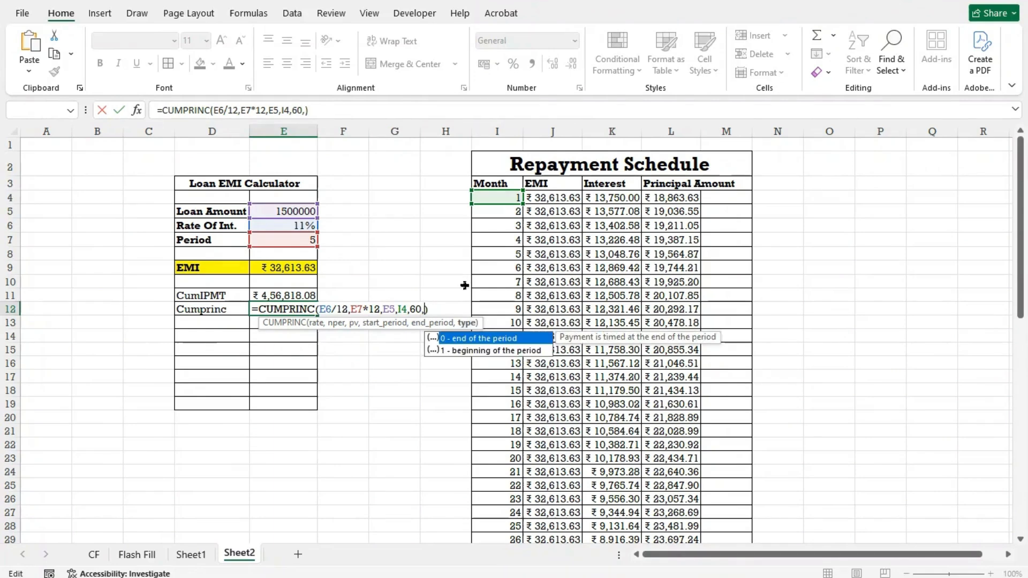
left_click(475, 338)
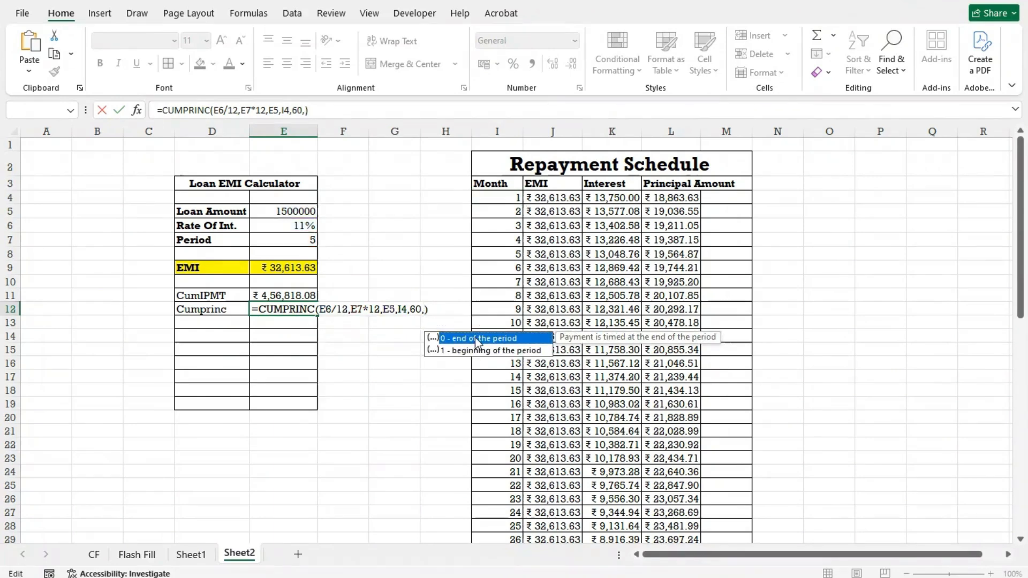
double_click(474, 337)
key("Return")
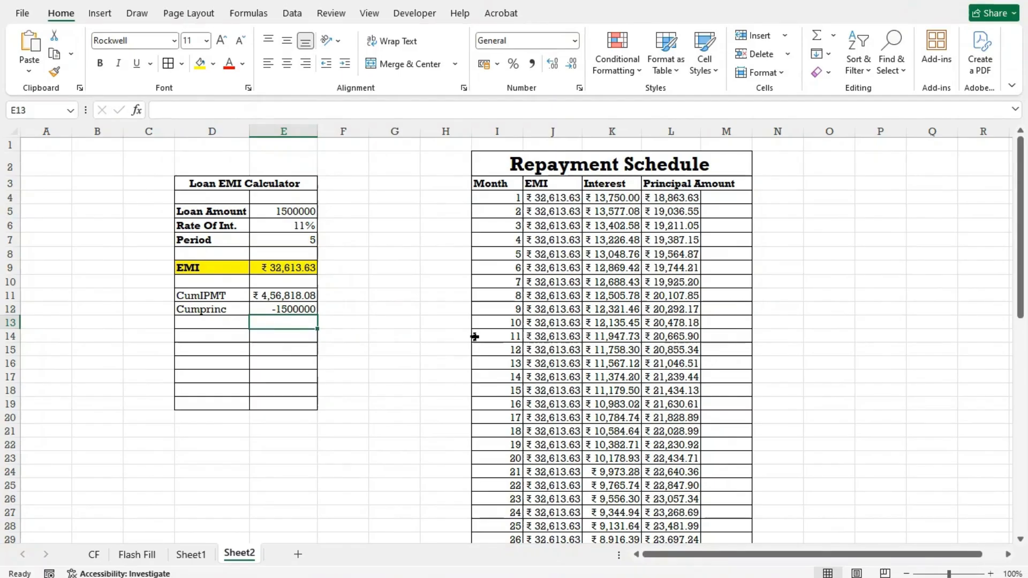
Negate the cumulative principal formula in E12 so it reads =-CUMPRINC(E6/12,E7*12,E5,I4,60,0).
left_click(303, 307)
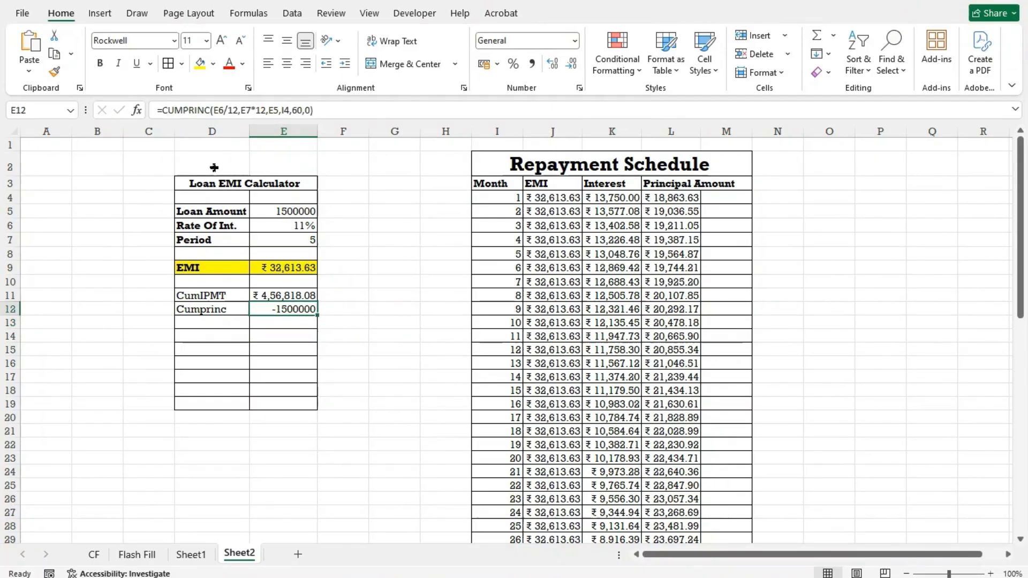
left_click(163, 111)
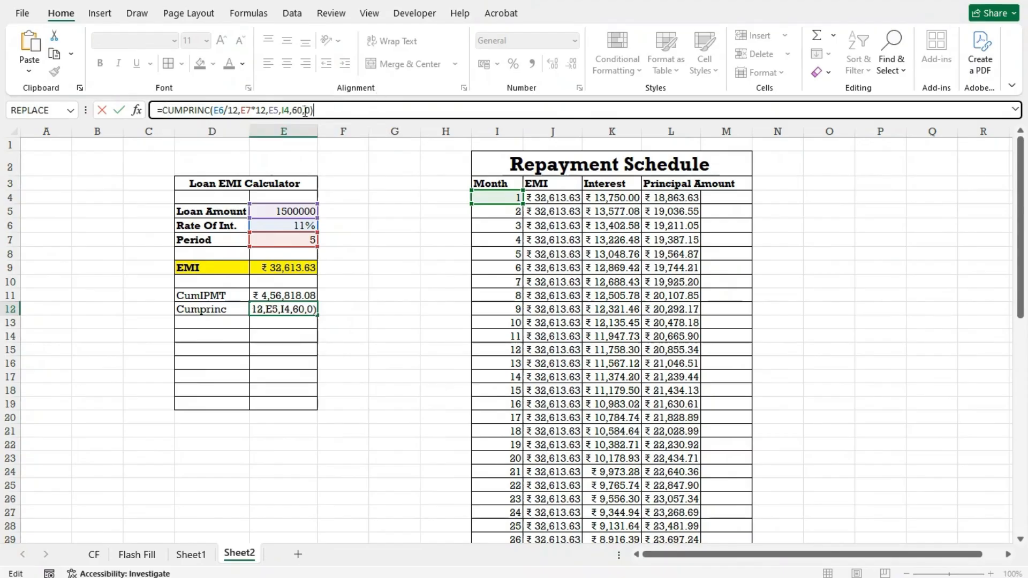
left_click(183, 110)
left_click(163, 109)
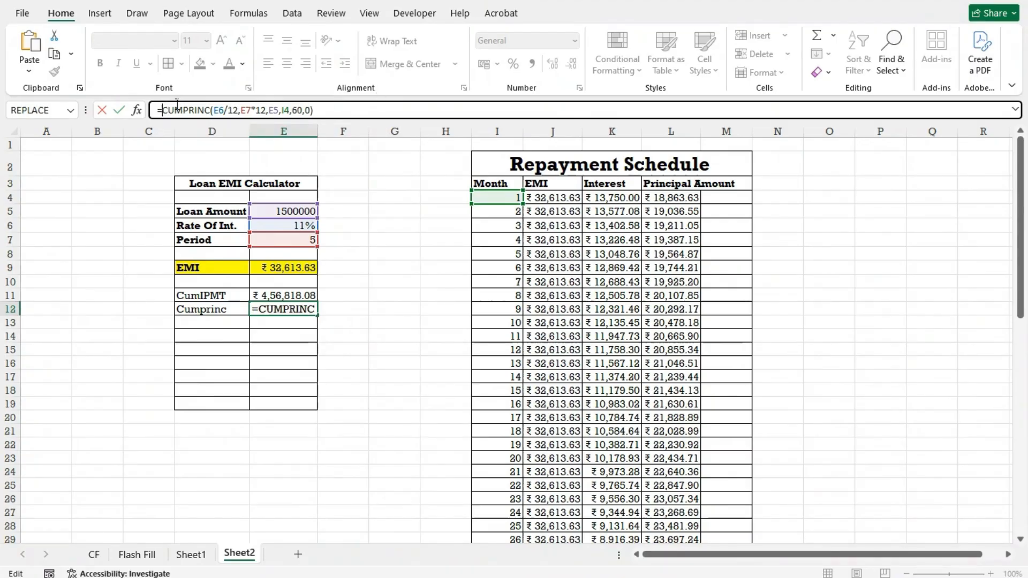
type("-")
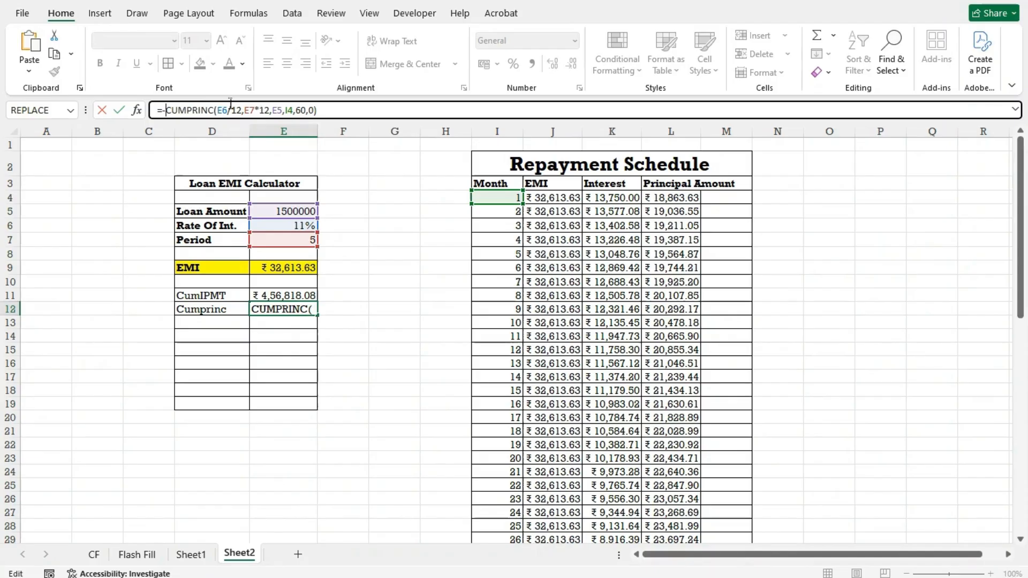
key("Return")
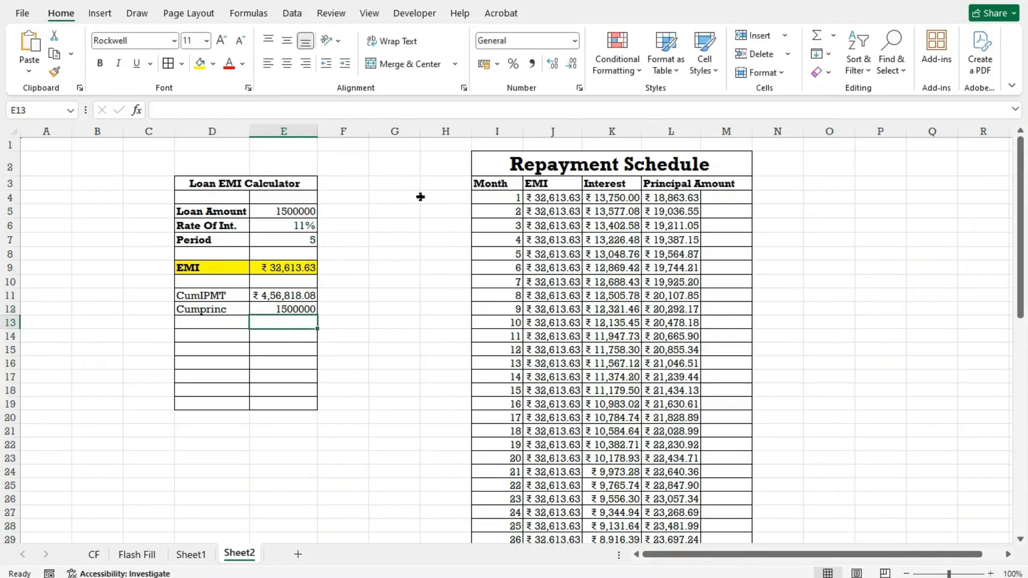
Format the cumulative principal value in E12 as Currency.
left_click(309, 308)
left_click(574, 40)
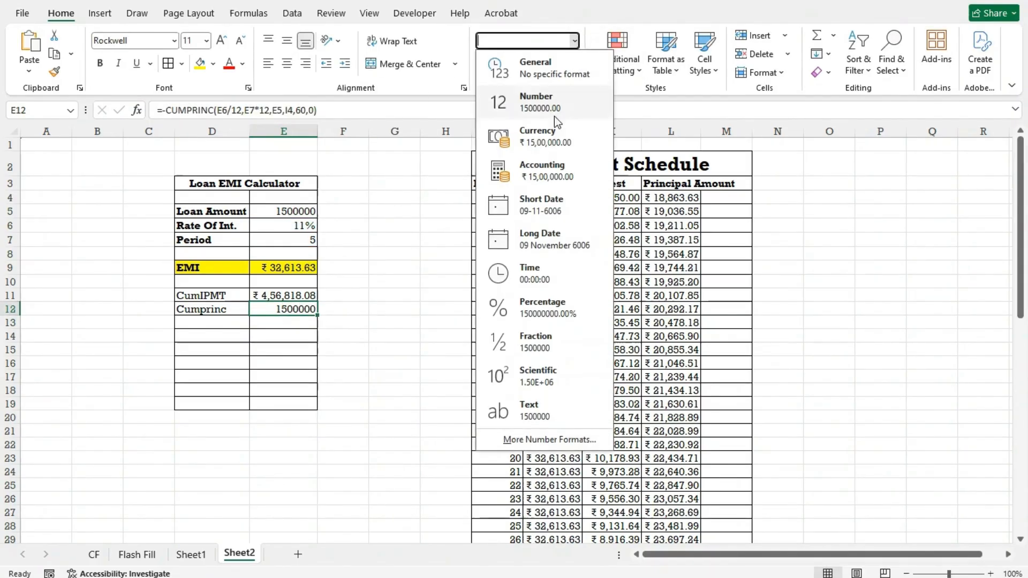
left_click(530, 142)
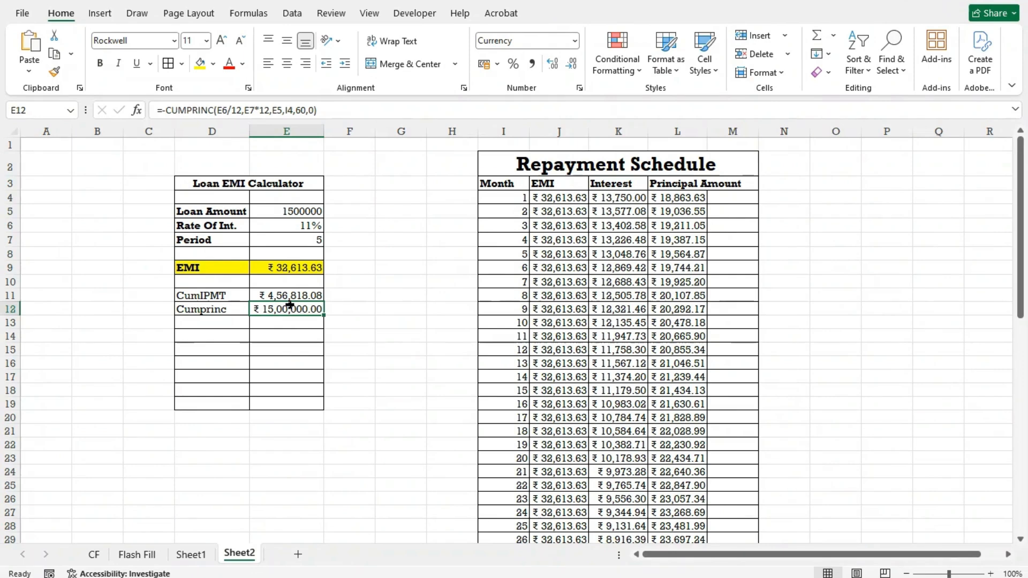
Add the CumIPMT and Cumprinc amounts in E11:E12 with AutoSum, placing the result in E13.
left_click(297, 326)
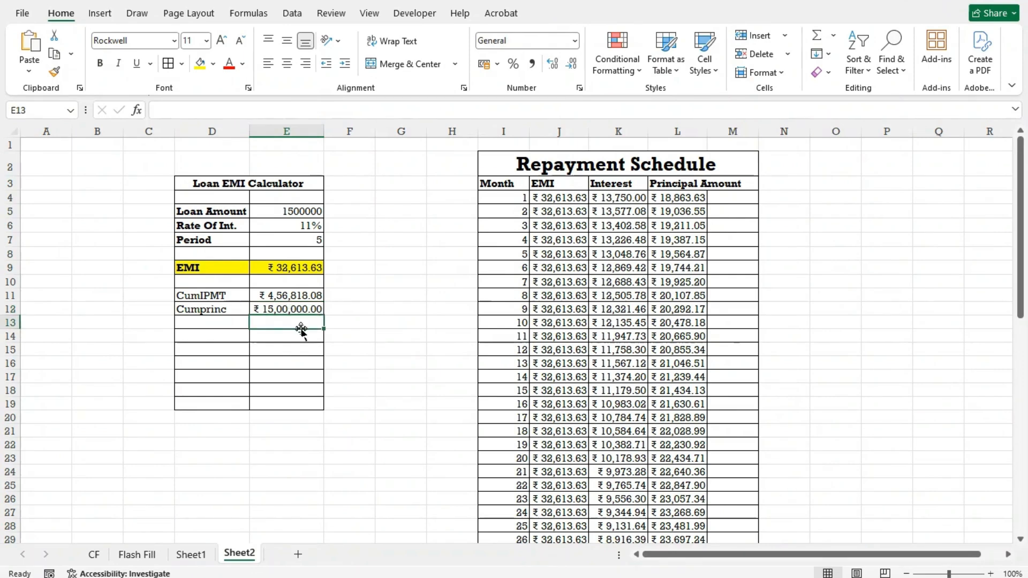
key("shift+Up")
key("shift+Up")
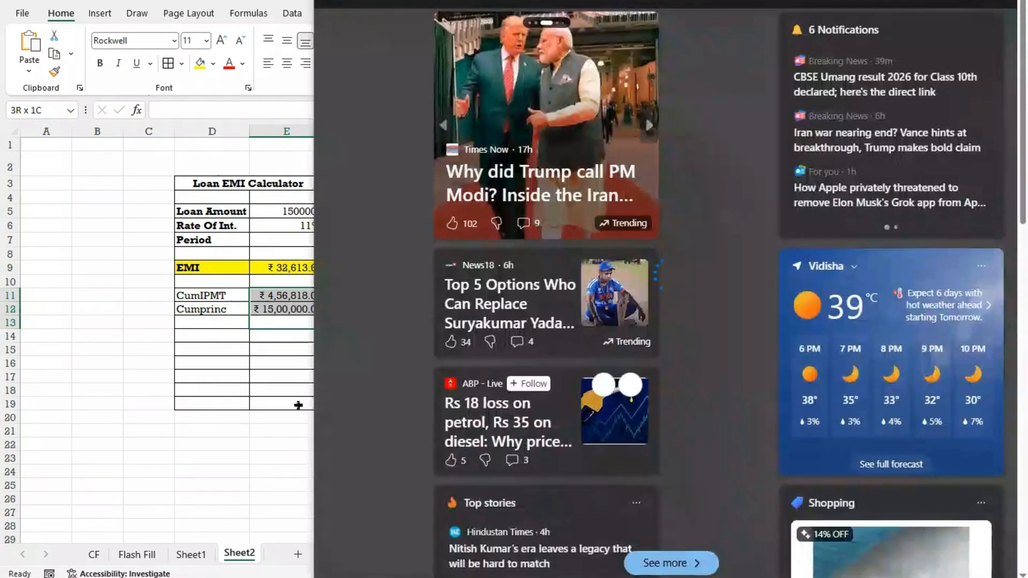
left_click(269, 434)
left_click_drag(271, 322, 272, 297)
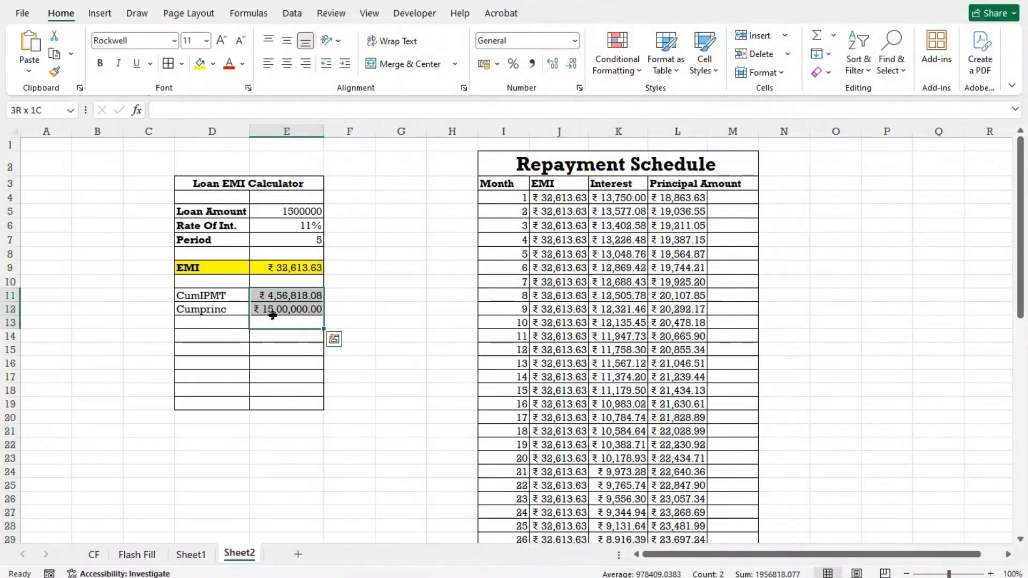
left_click(816, 35)
left_click(387, 293)
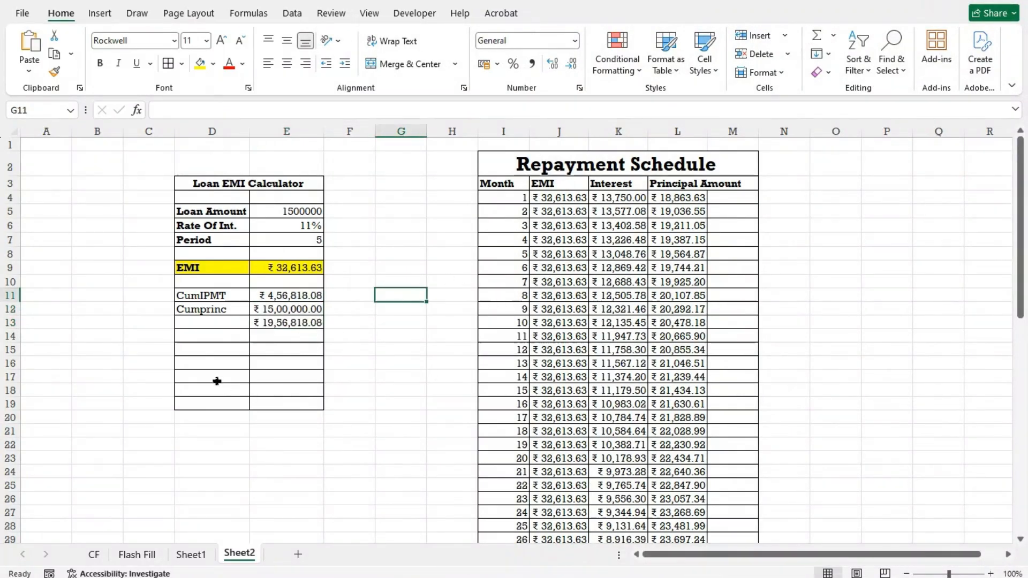
Enter the label Total in cell D13, below Cumprinc.
left_click(203, 324)
type("Total")
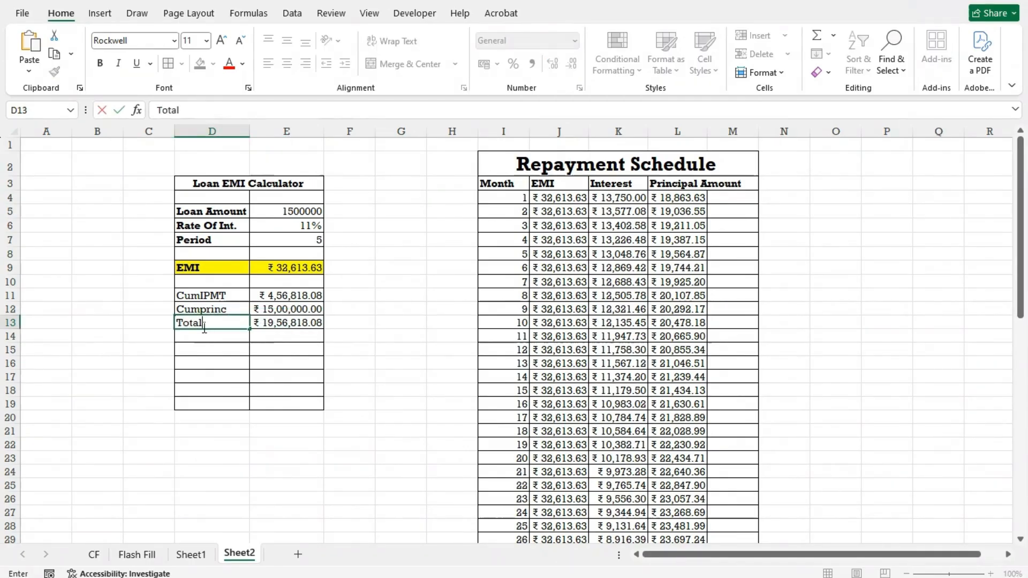
key("Return")
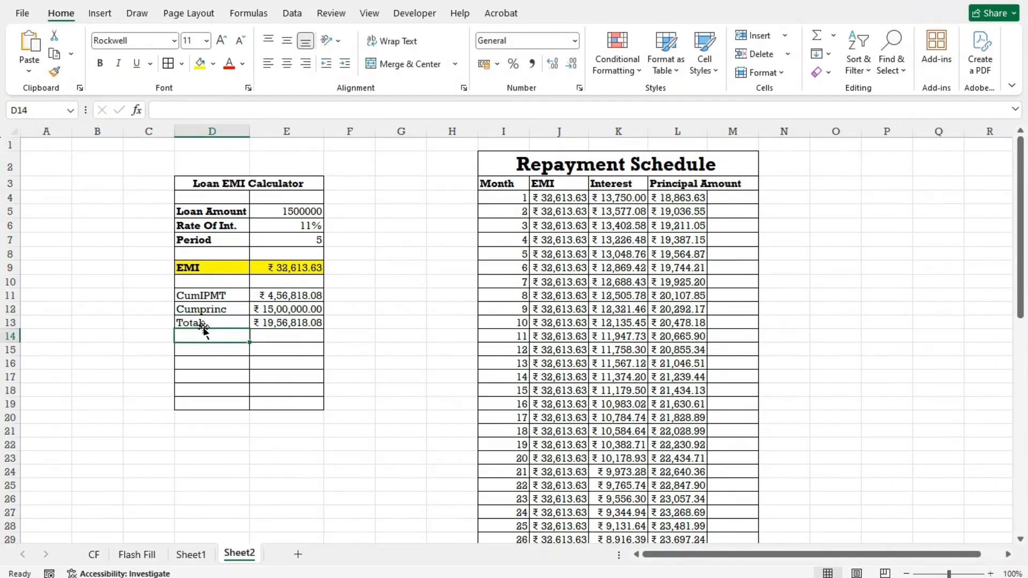
Check the sum of the EMI column J4:J63 against the Total in E13, and review the CumIPMT and Cumprinc formulas.
left_click(547, 199)
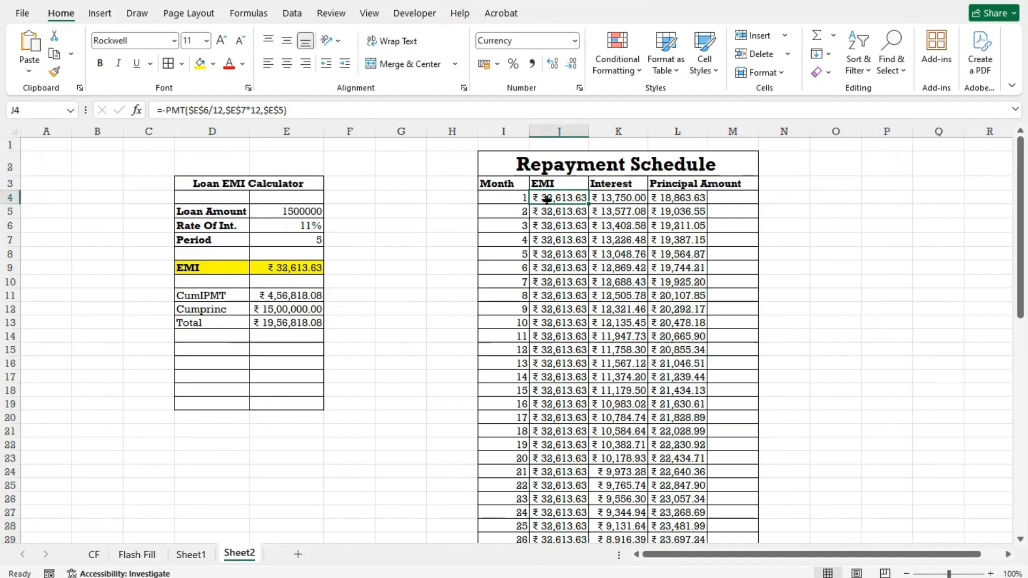
key("ctrl+shift+Down")
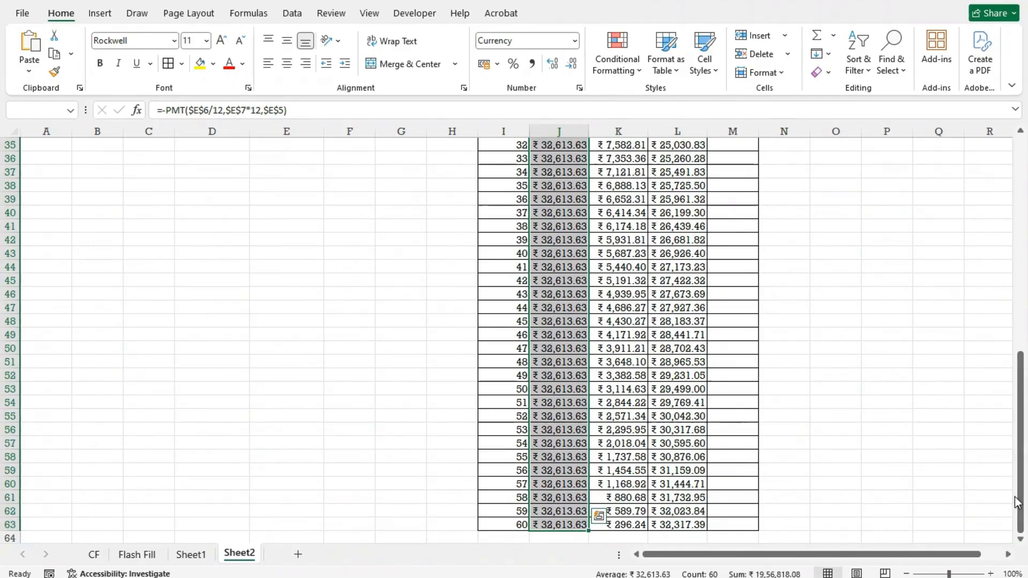
left_click_drag(1022, 490, 1022, 281)
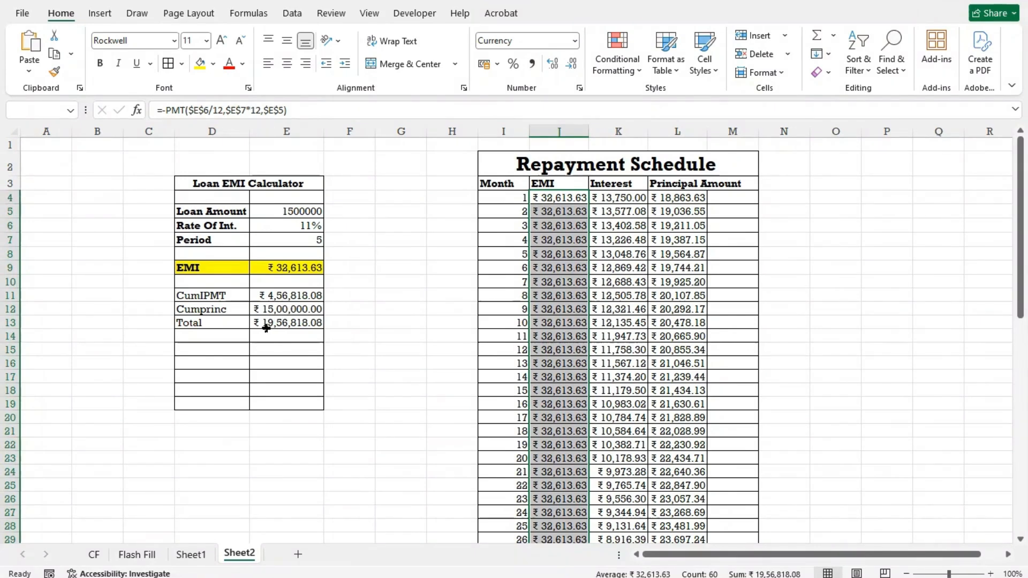
left_click(285, 297)
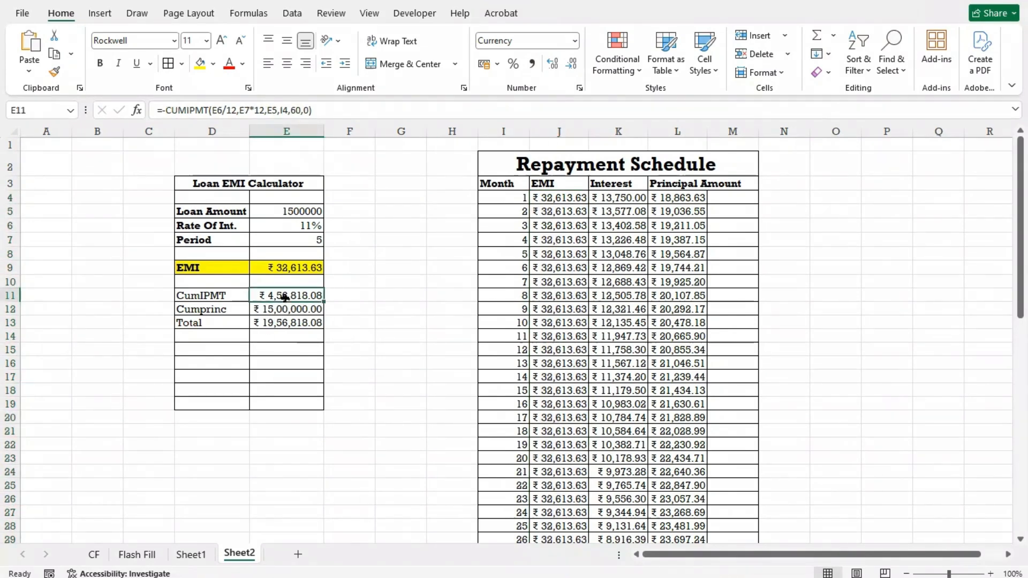
left_click(297, 311)
left_click(295, 292)
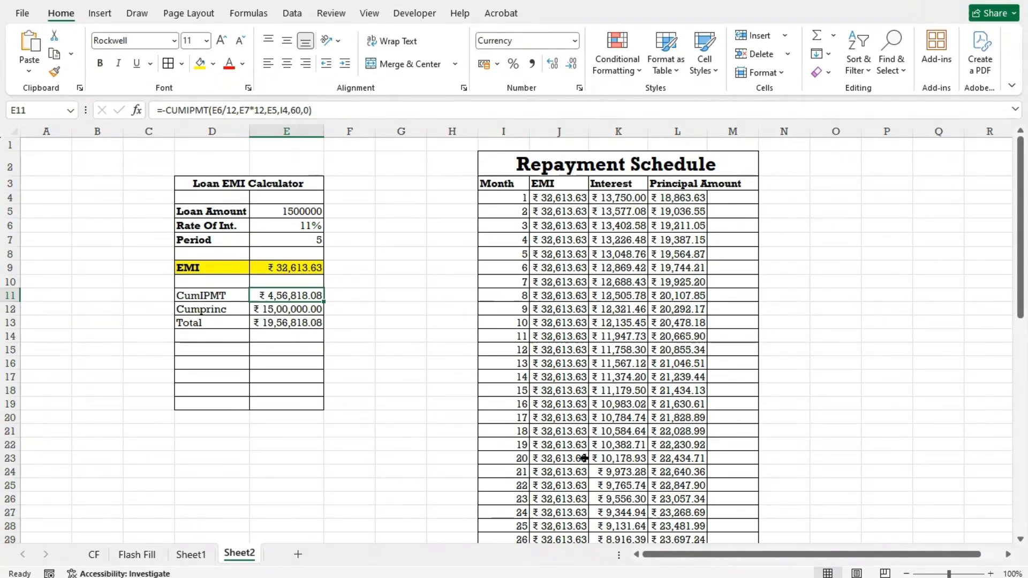
left_click(343, 431)
scroll(256, 497, "down", 2)
scroll(327, 402, "up", 2)
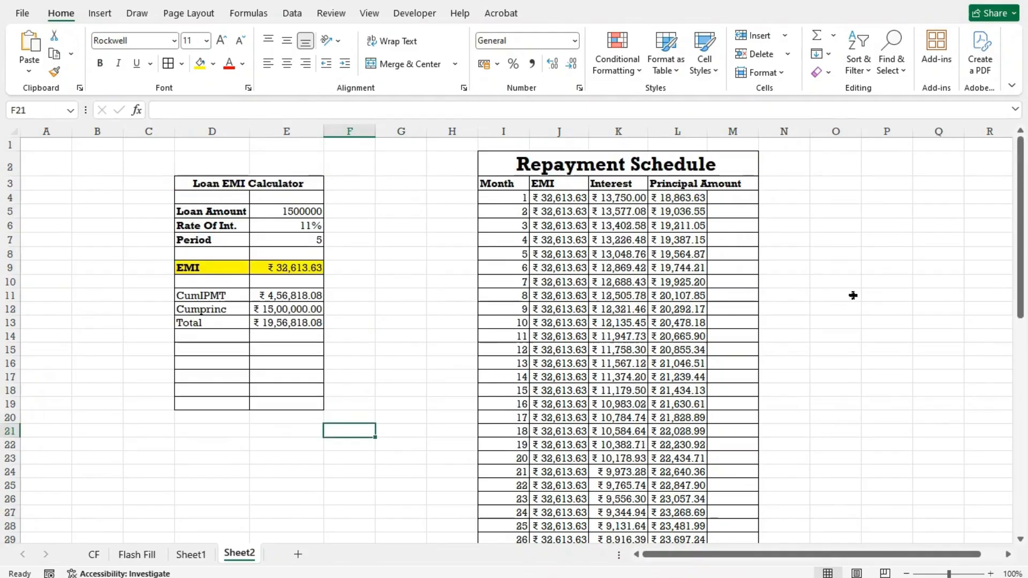
left_click(835, 254)
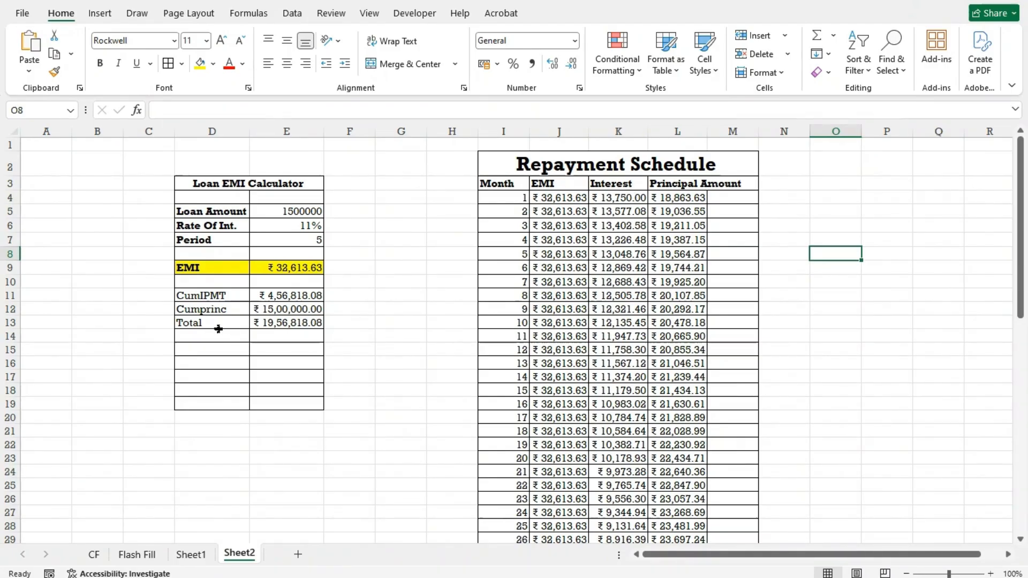
Try a negative loan amount by setting cell E5 to -1500000.
left_click(293, 305)
left_click(297, 213)
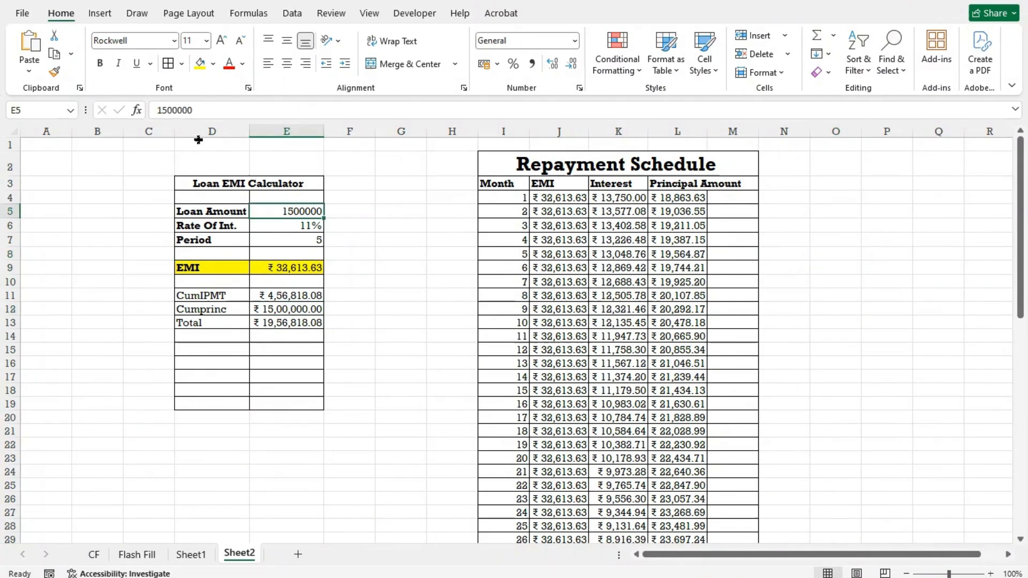
left_click(159, 110)
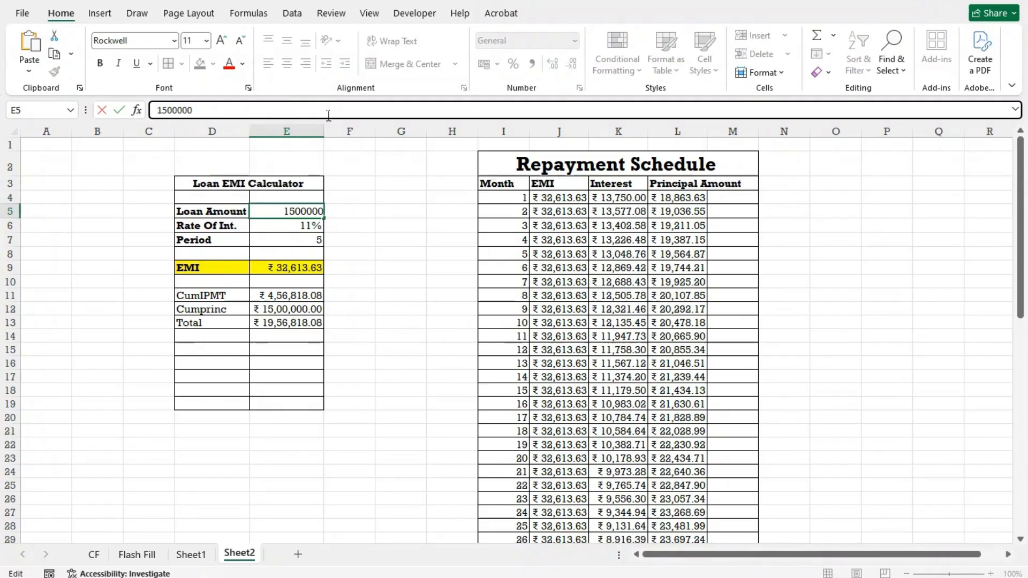
type("-")
key("Return")
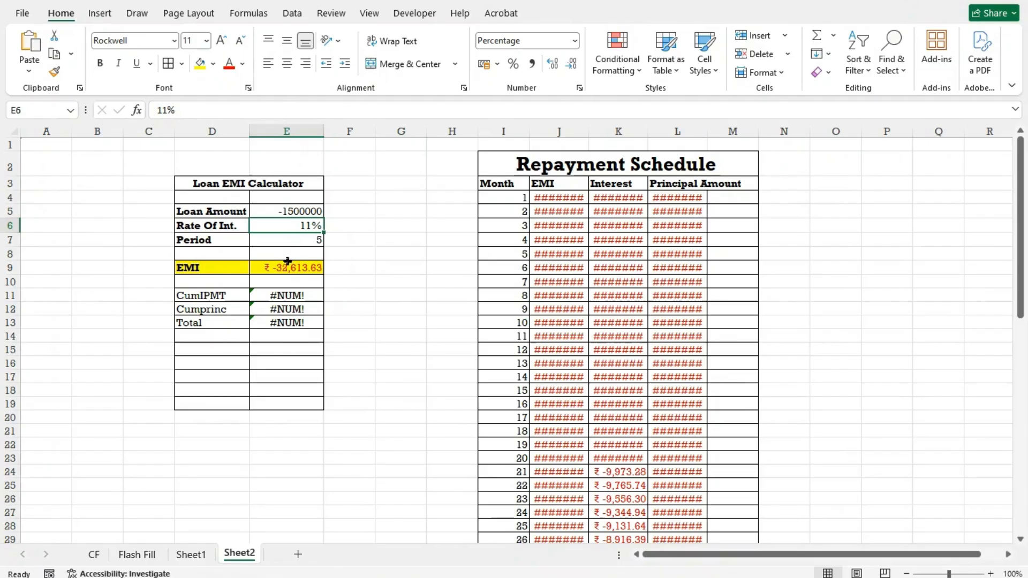
Remove the minus sign from the loan amount in E5 so it reads 1500000.
left_click(282, 212)
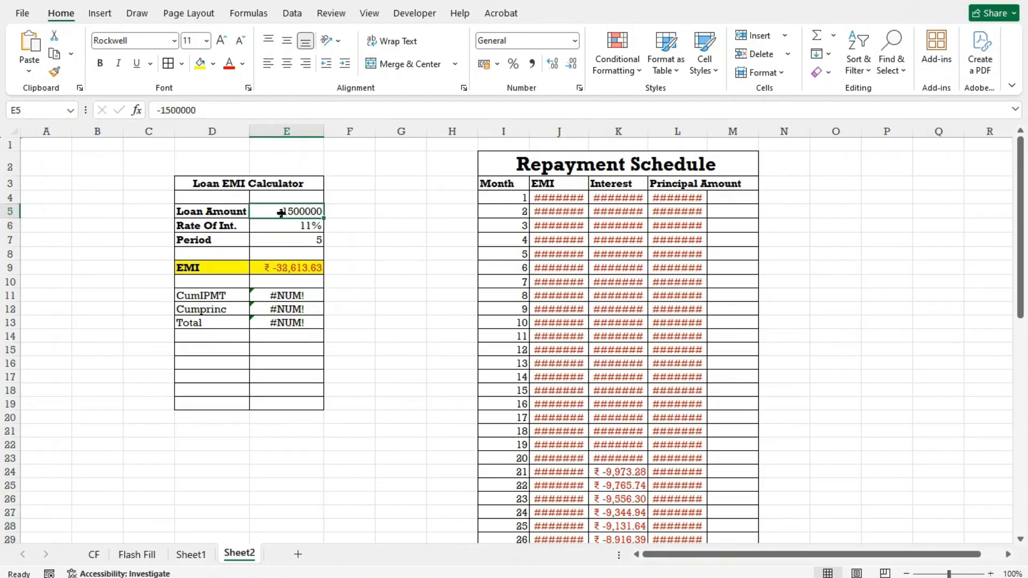
left_click(160, 111)
key("BackSpace")
key("ctrl+Return")
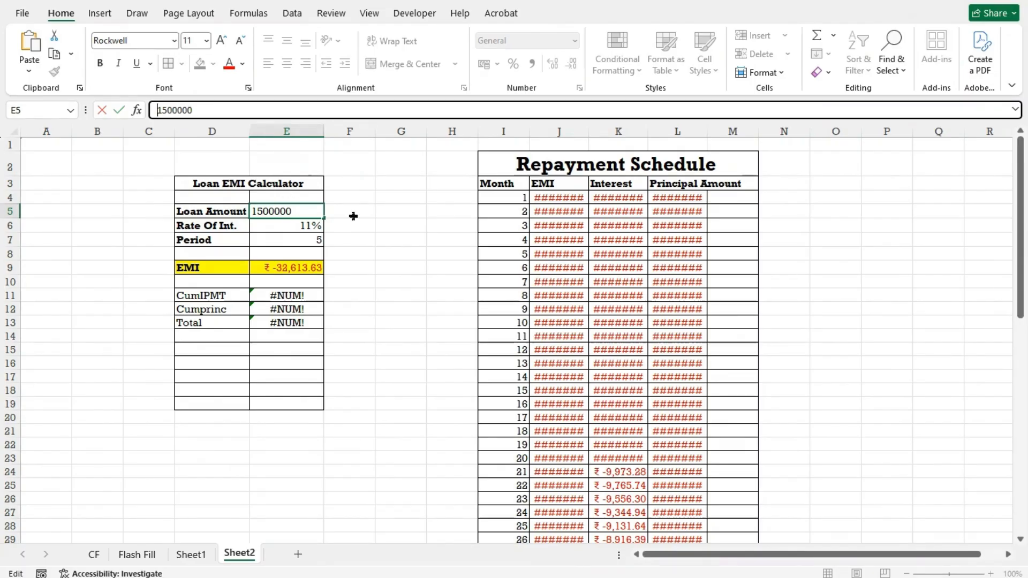
key("Return")
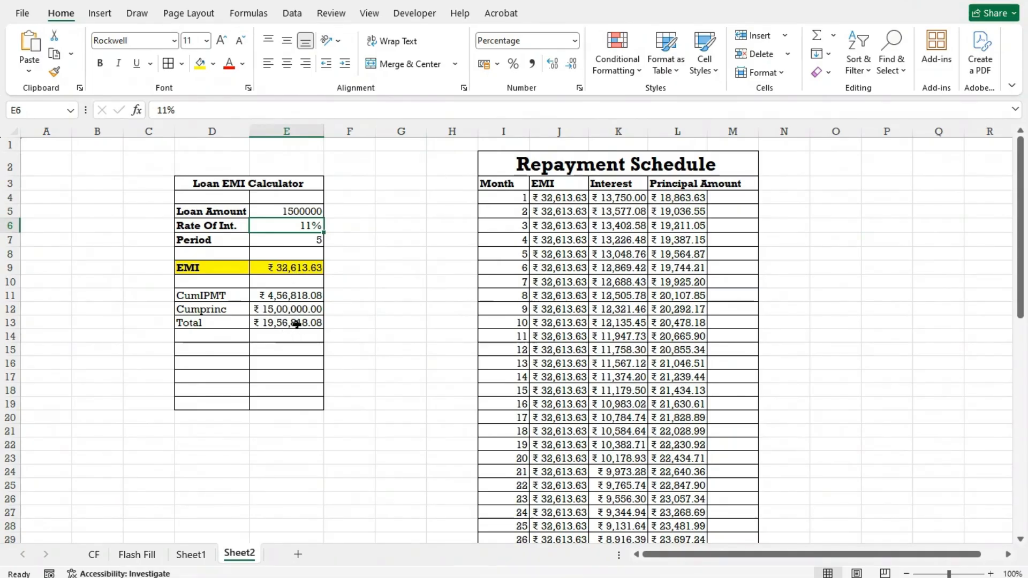
left_click_drag(138, 143, 731, 482)
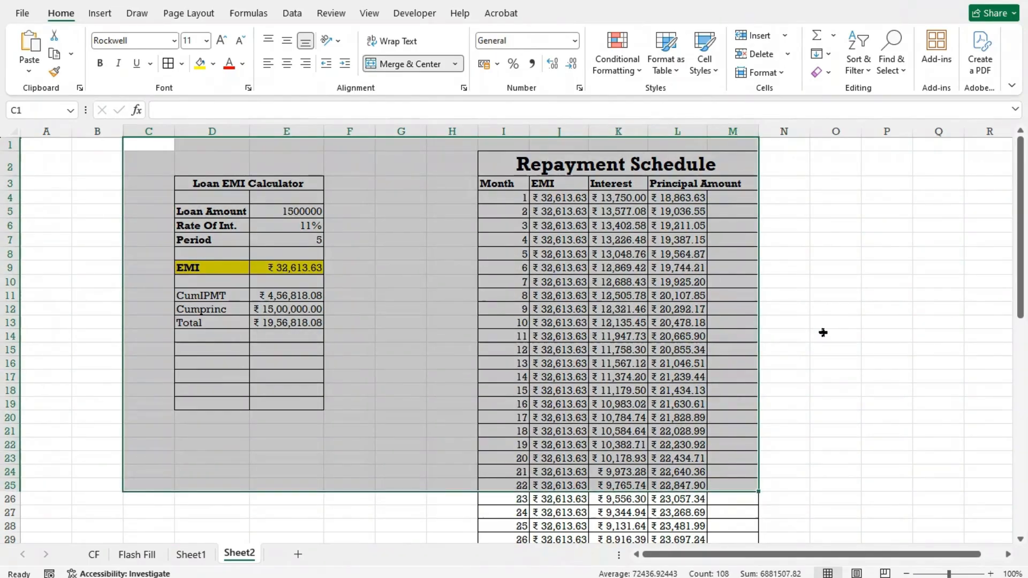
left_click(803, 280)
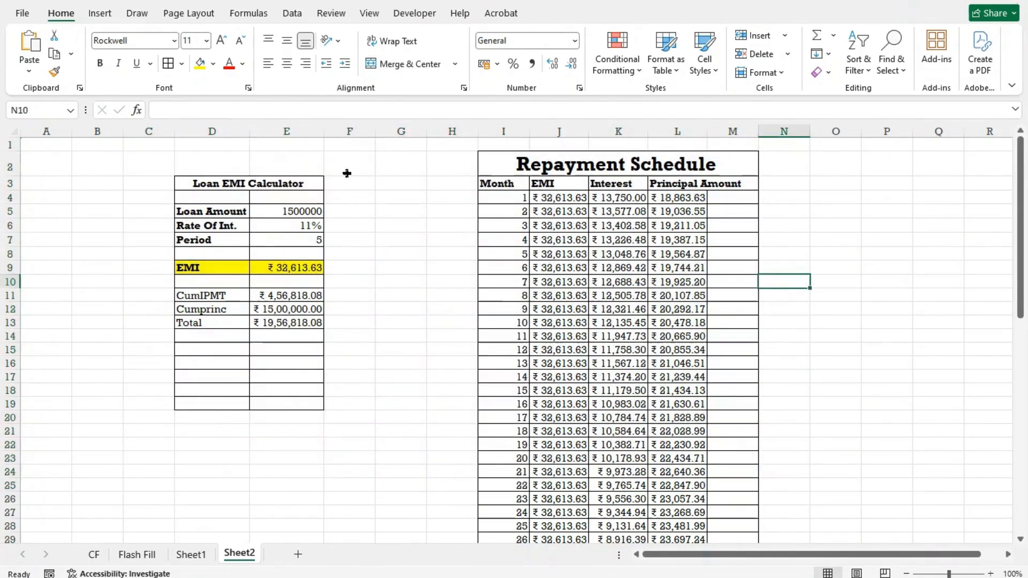
left_click_drag(125, 161, 764, 485)
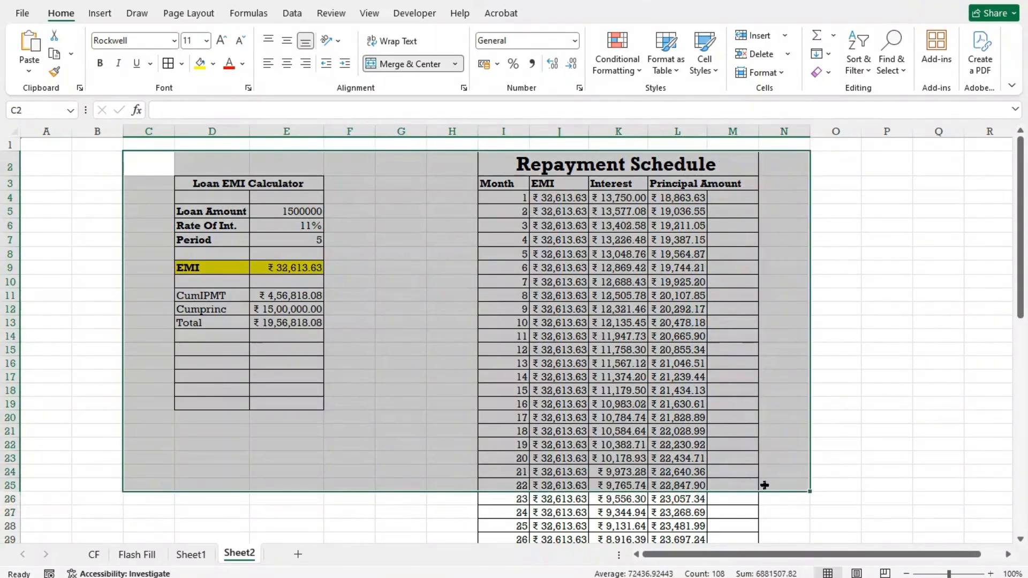
left_click(918, 411)
List the function names PMT, IPMT and PPMT in cells O9:O11, beside the repayment schedule.
left_click(837, 267)
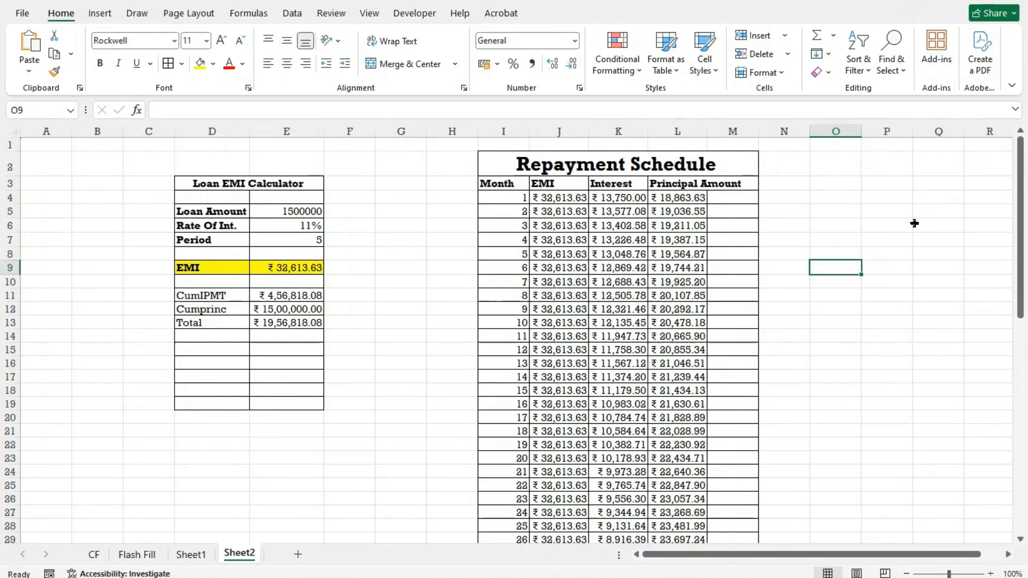
type("PMT")
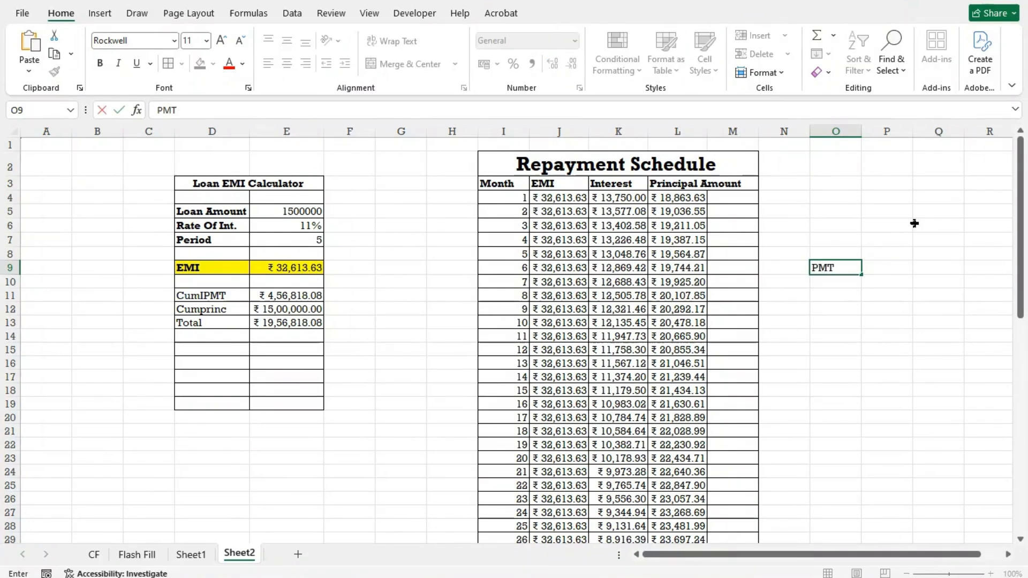
key("Return")
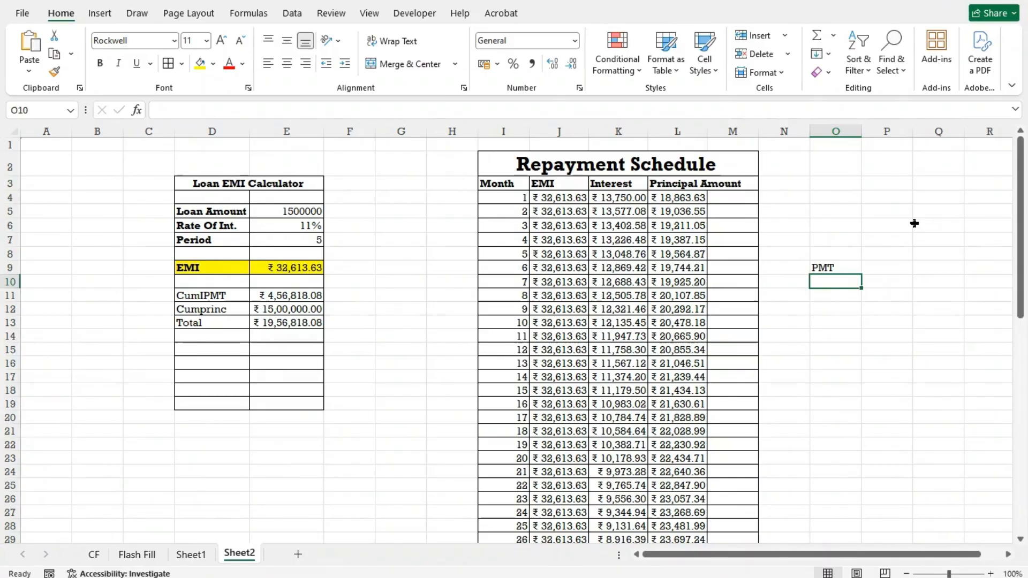
type("I")
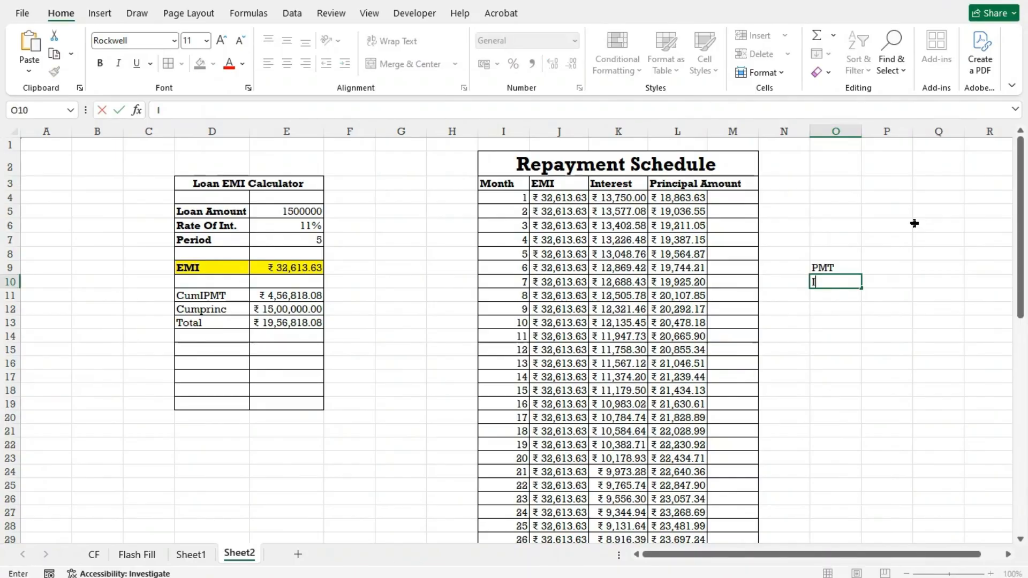
type("PMT")
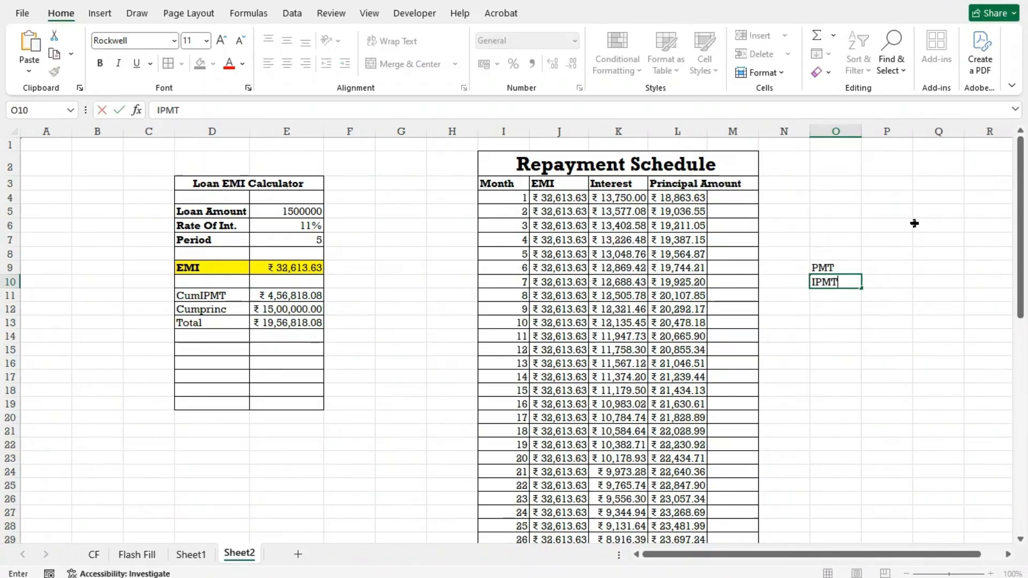
key("Return")
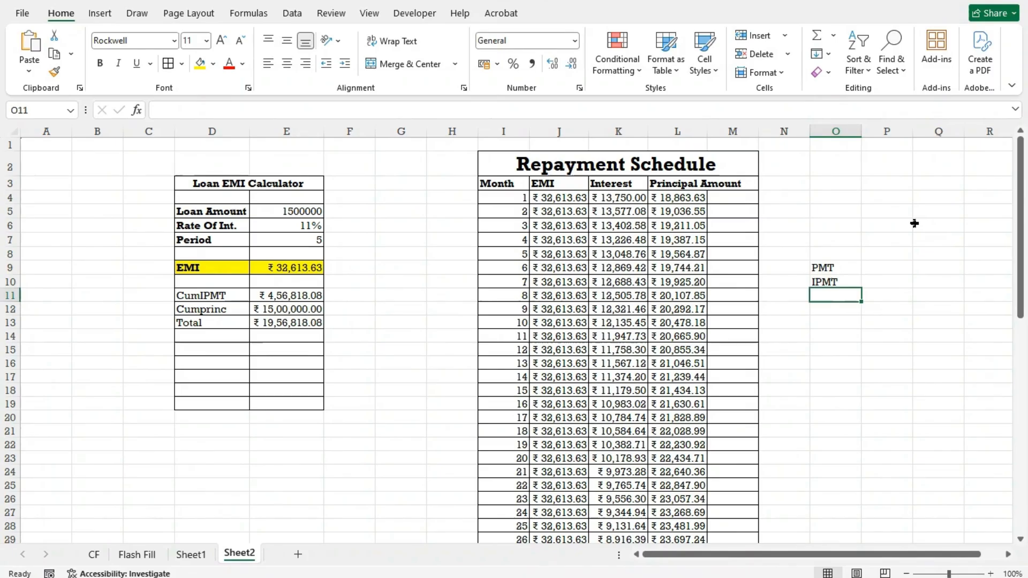
type("PPMT")
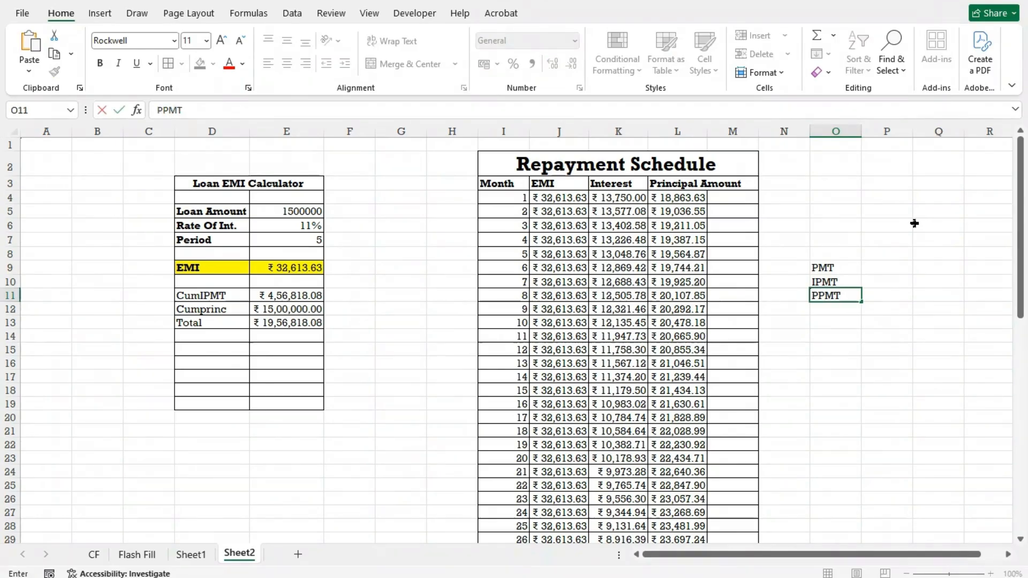
key("Return")
Add CUMIPMT in O12 and CUMPRINC in O13 to the function list, and select the block N6:P15 around it.
type("CUM")
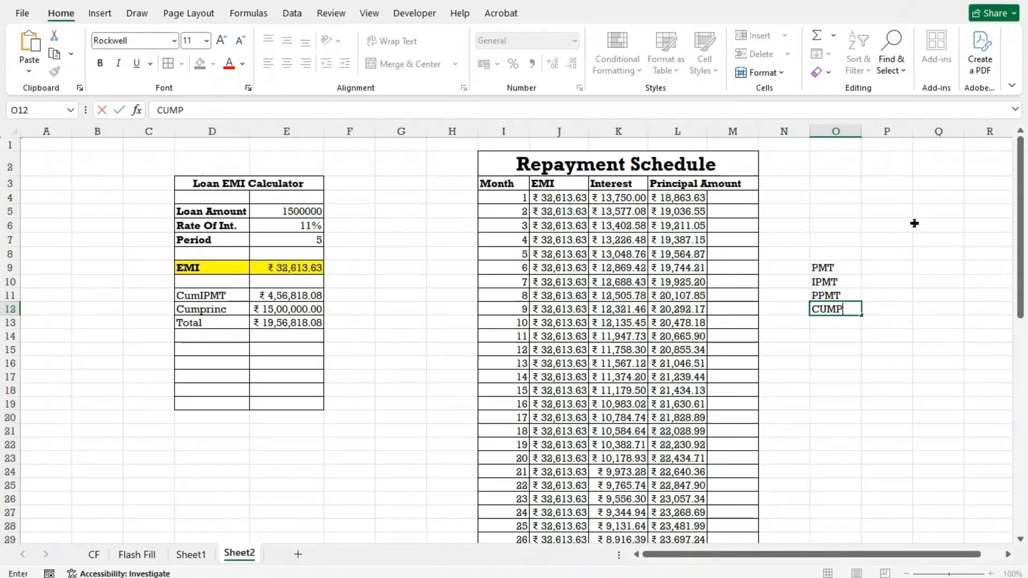
type("IPMT")
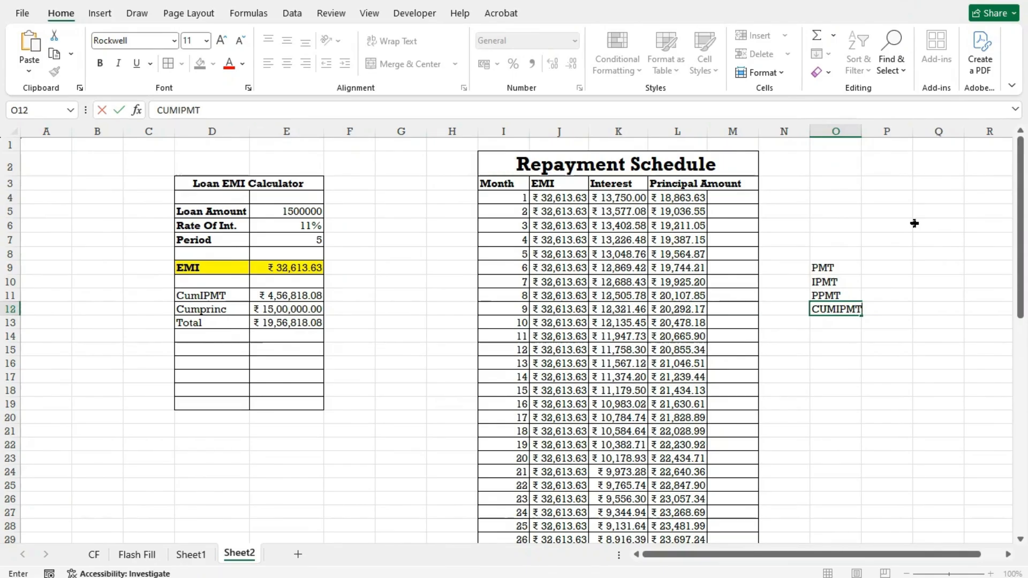
key("Return")
type("CUM")
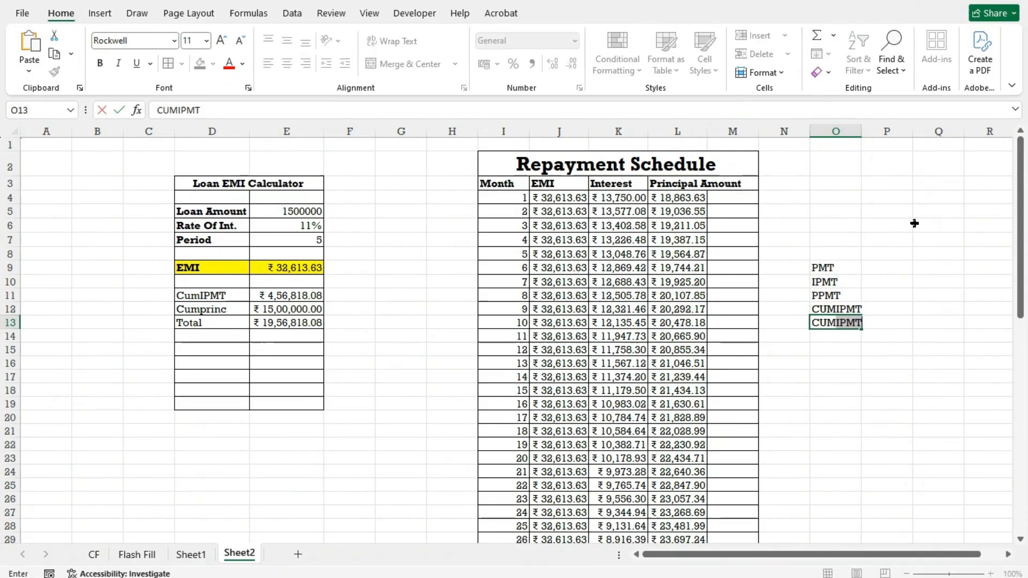
type("PRINC")
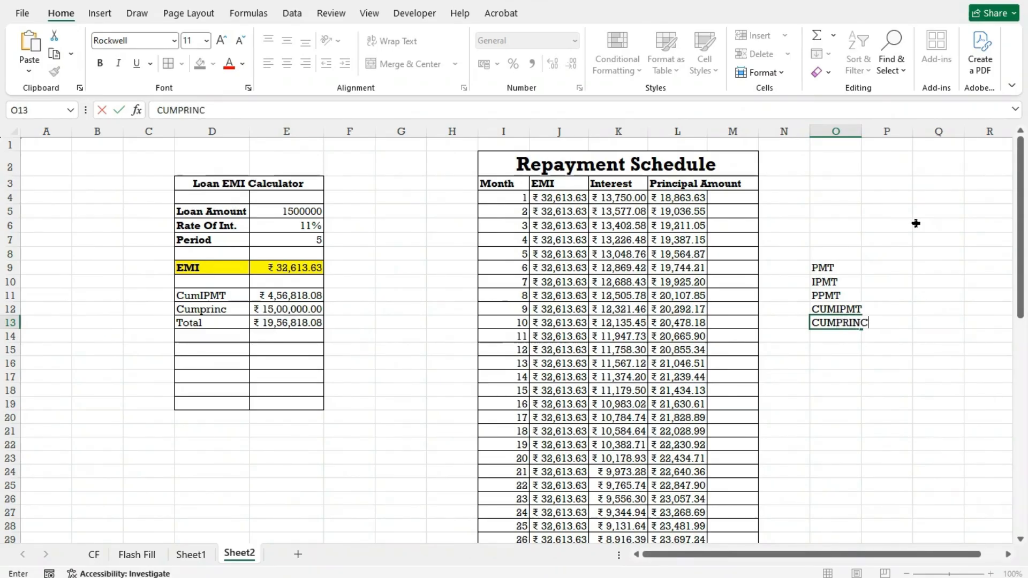
left_click_drag(800, 226, 874, 355)
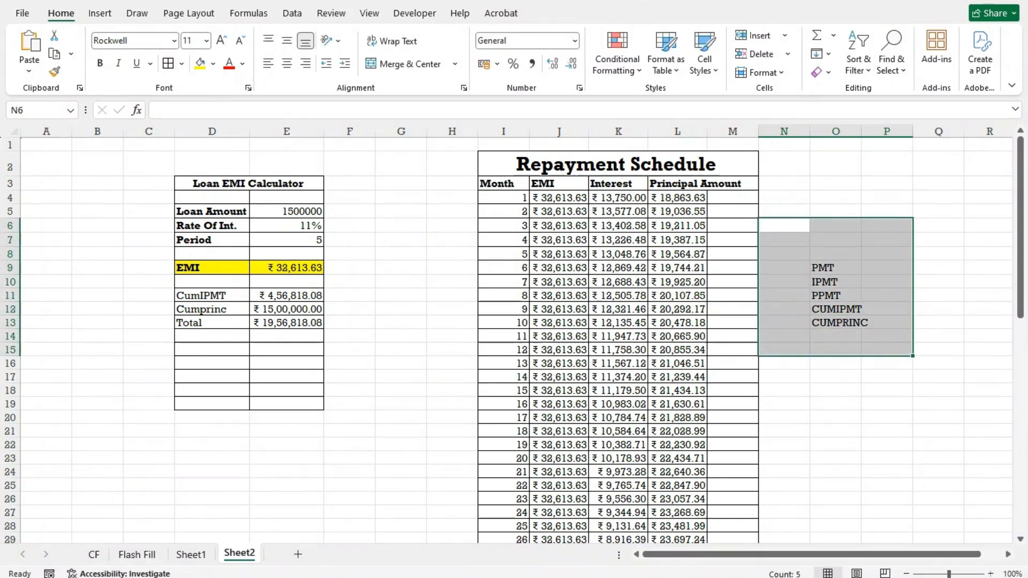